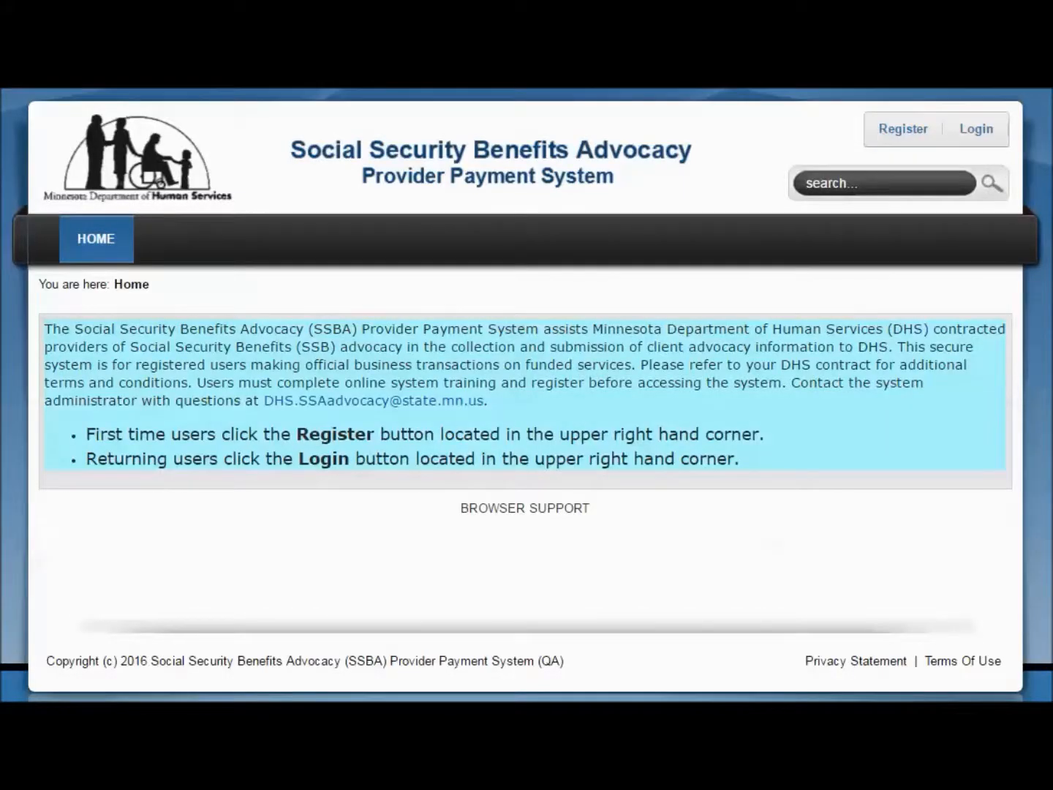
# Log in to the provider payment system with the prefilled account credentials
pyautogui.click(974, 133)
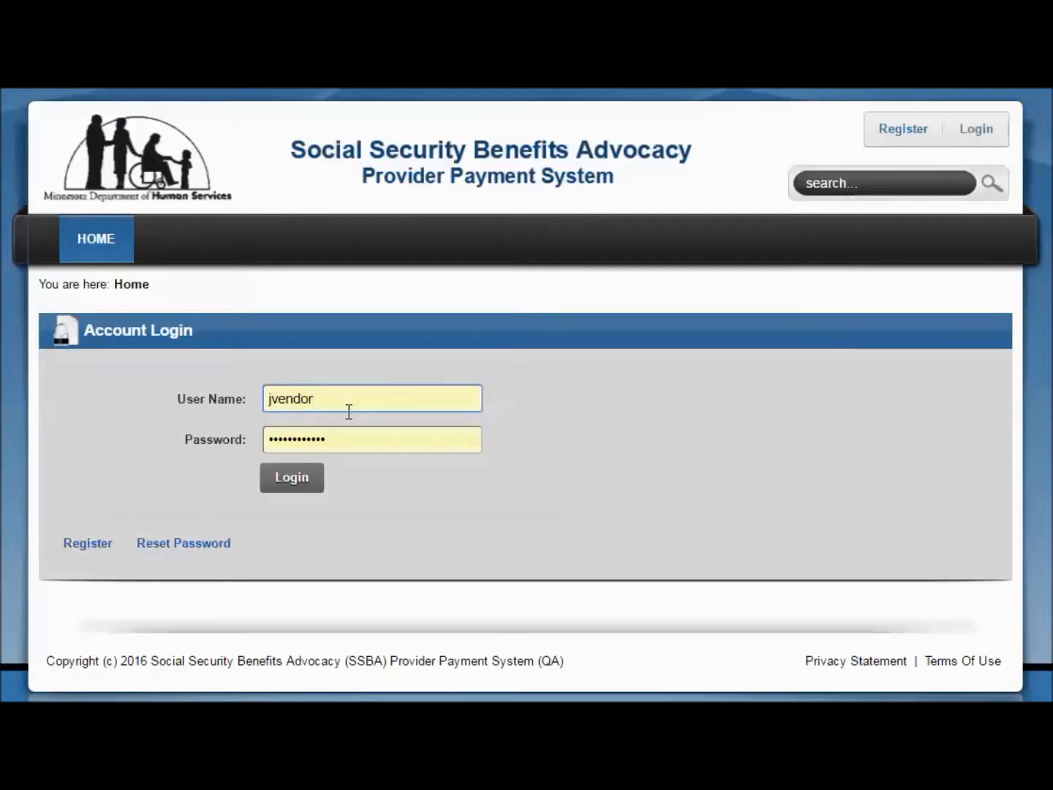
pyautogui.click(294, 483)
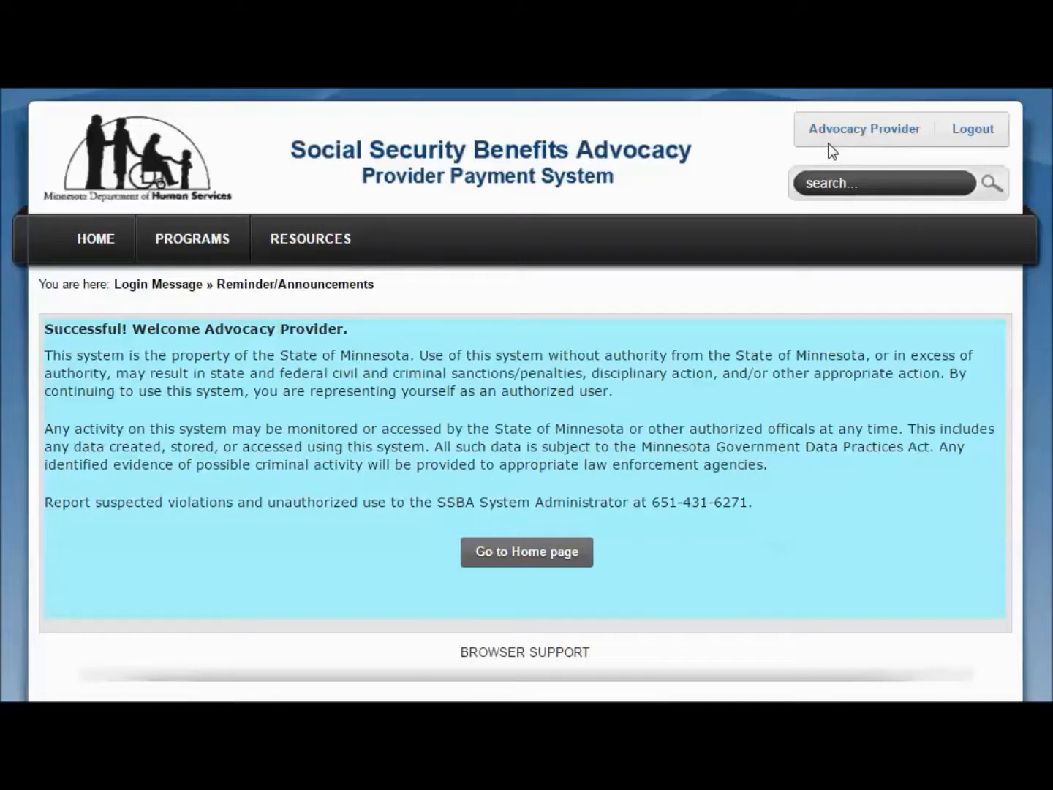
pyautogui.moveTo(829, 143)
pyautogui.mouseDown()
pyautogui.moveTo(869, 145)
pyautogui.moveTo(810, 143)
pyautogui.mouseUp()
pyautogui.click(913, 149)
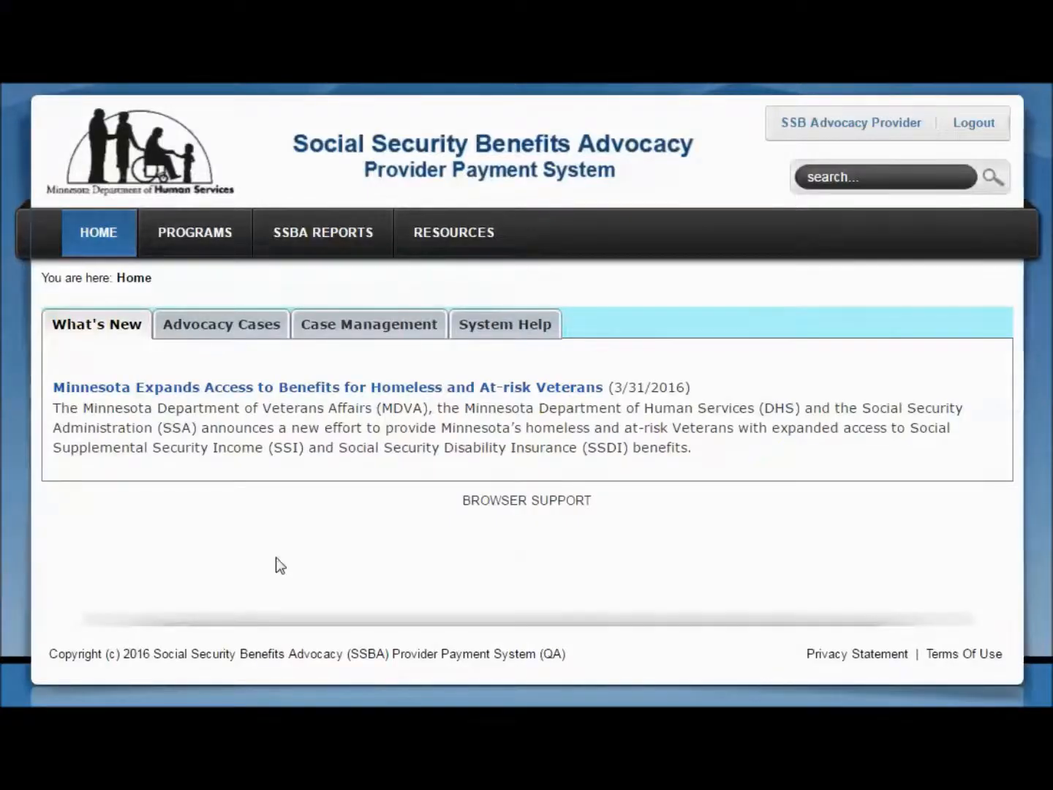
# Review the home page's Advocacy Cases, Case Management and System Help information, and return to the home page's initial view
pyautogui.click(205, 333)
pyautogui.click(364, 335)
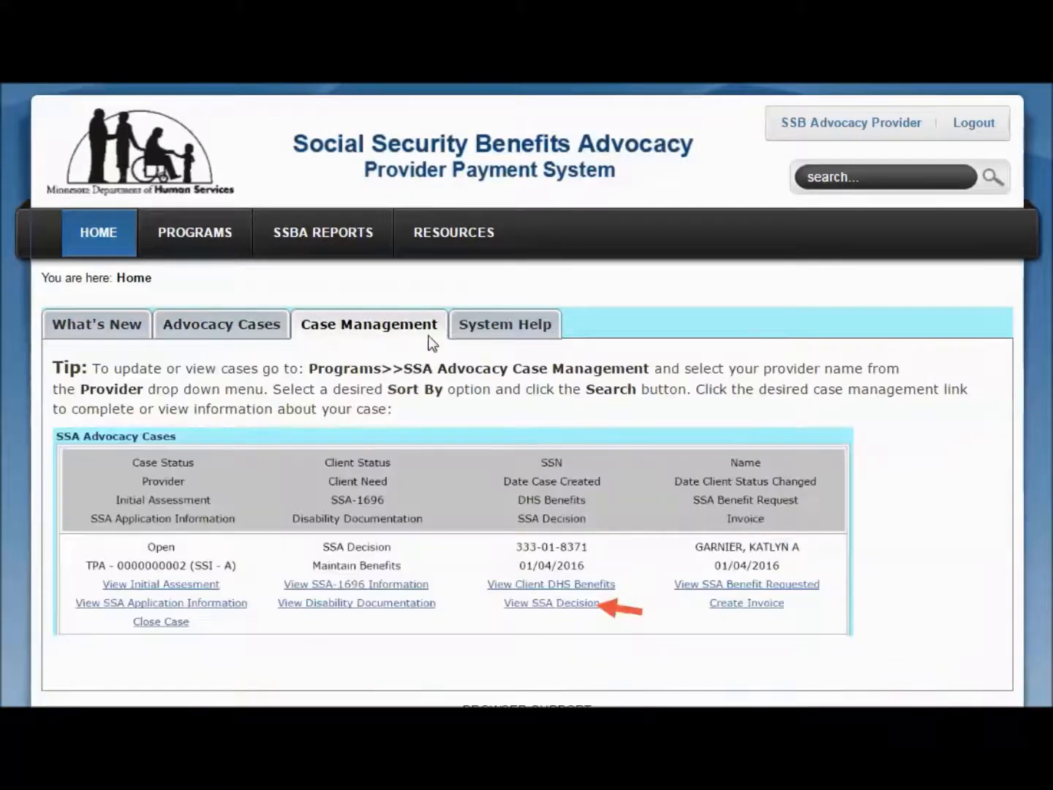
pyautogui.click(473, 335)
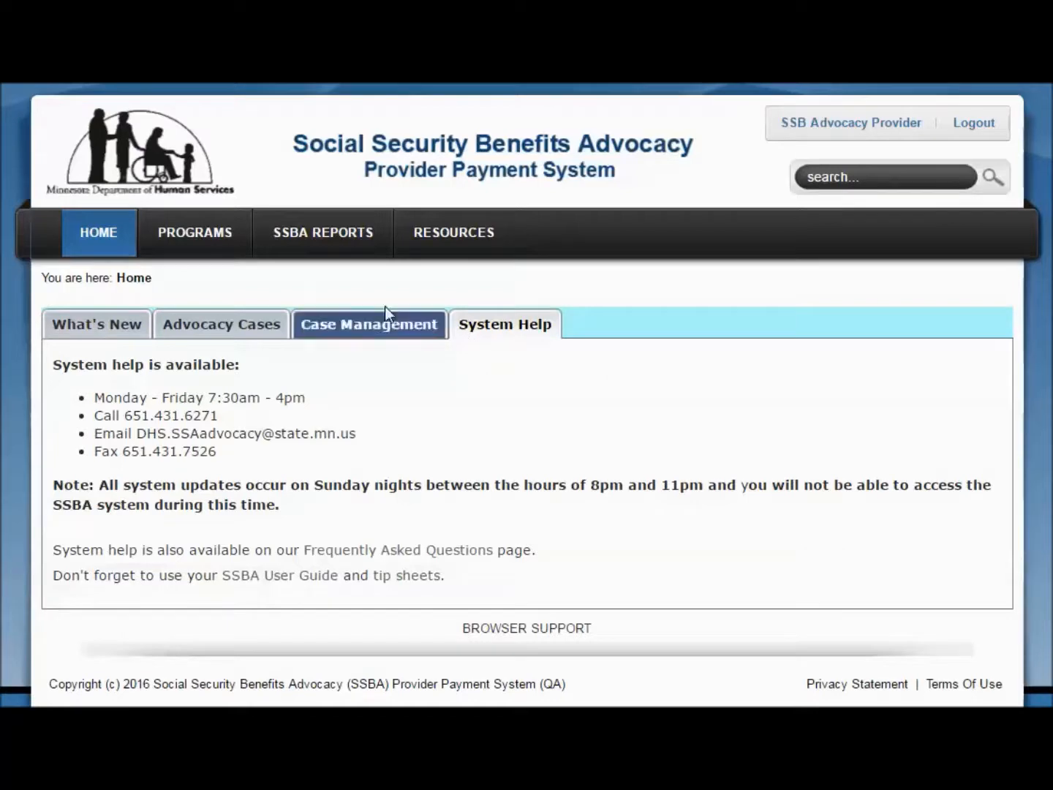
pyautogui.click(92, 233)
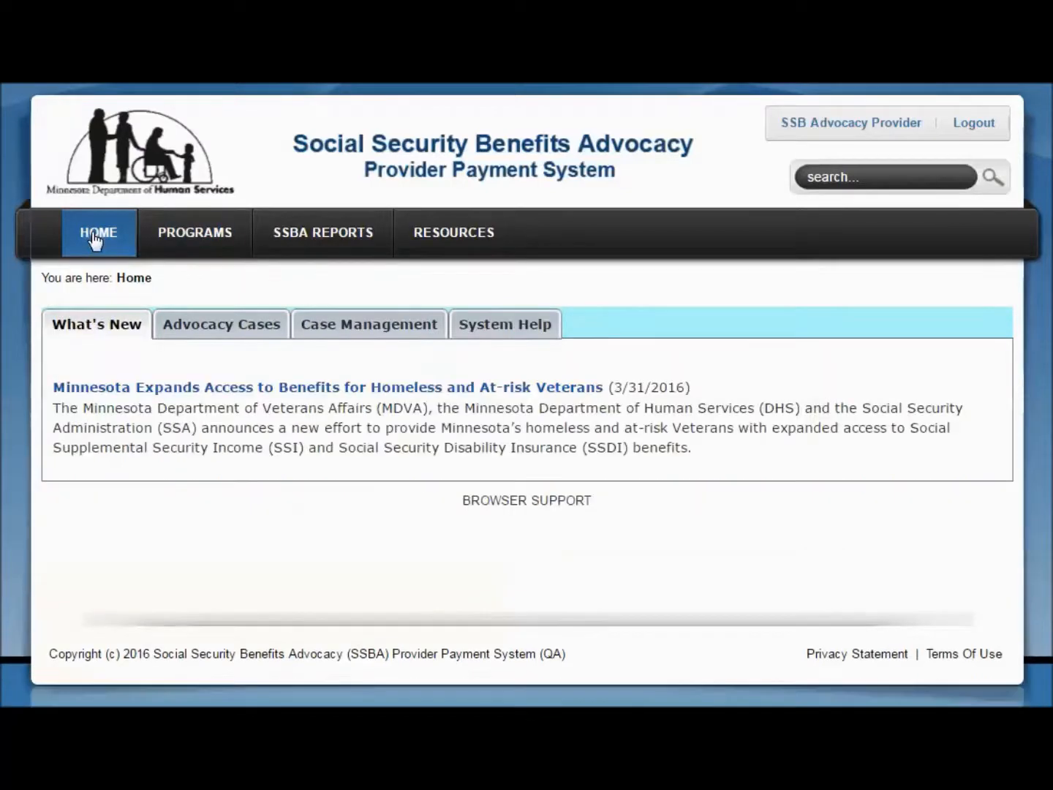
pyautogui.moveTo(190, 247)
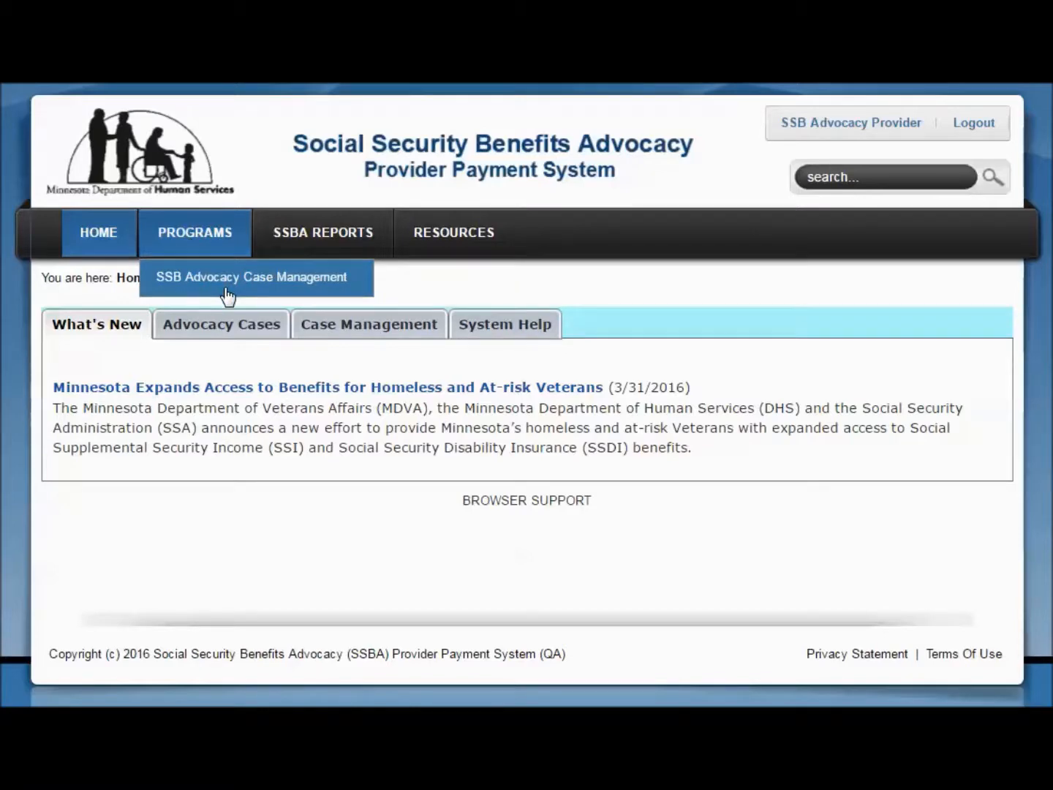
pyautogui.moveTo(313, 250)
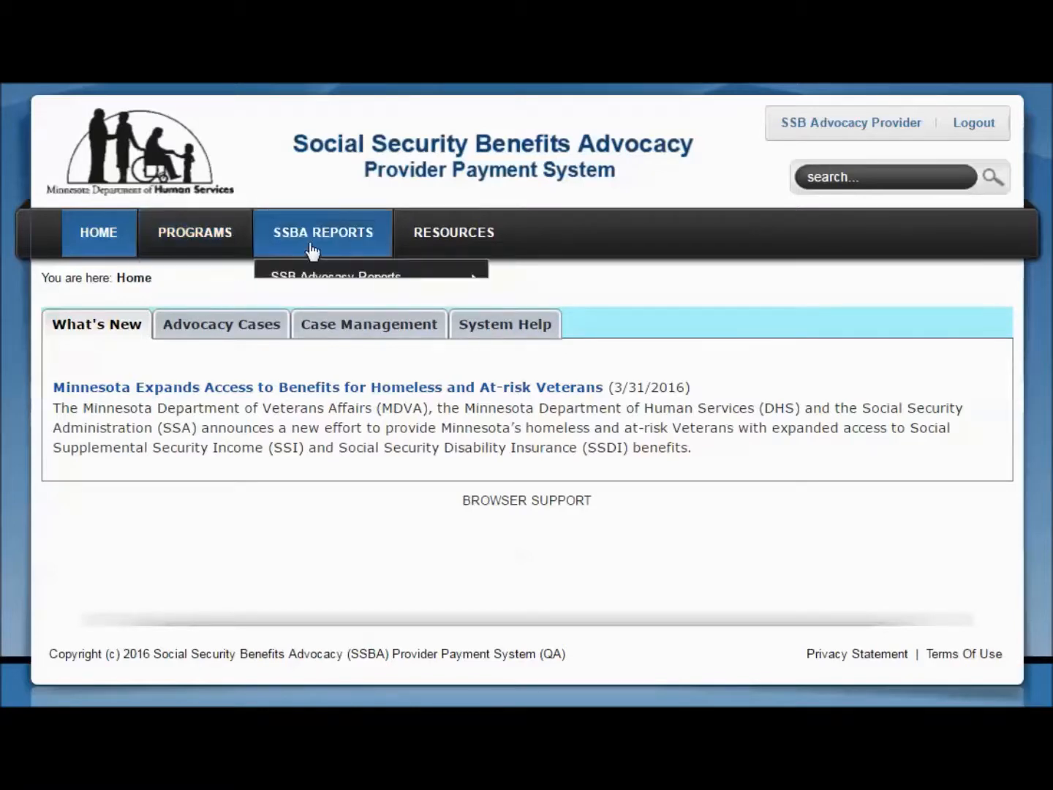
pyautogui.moveTo(319, 279)
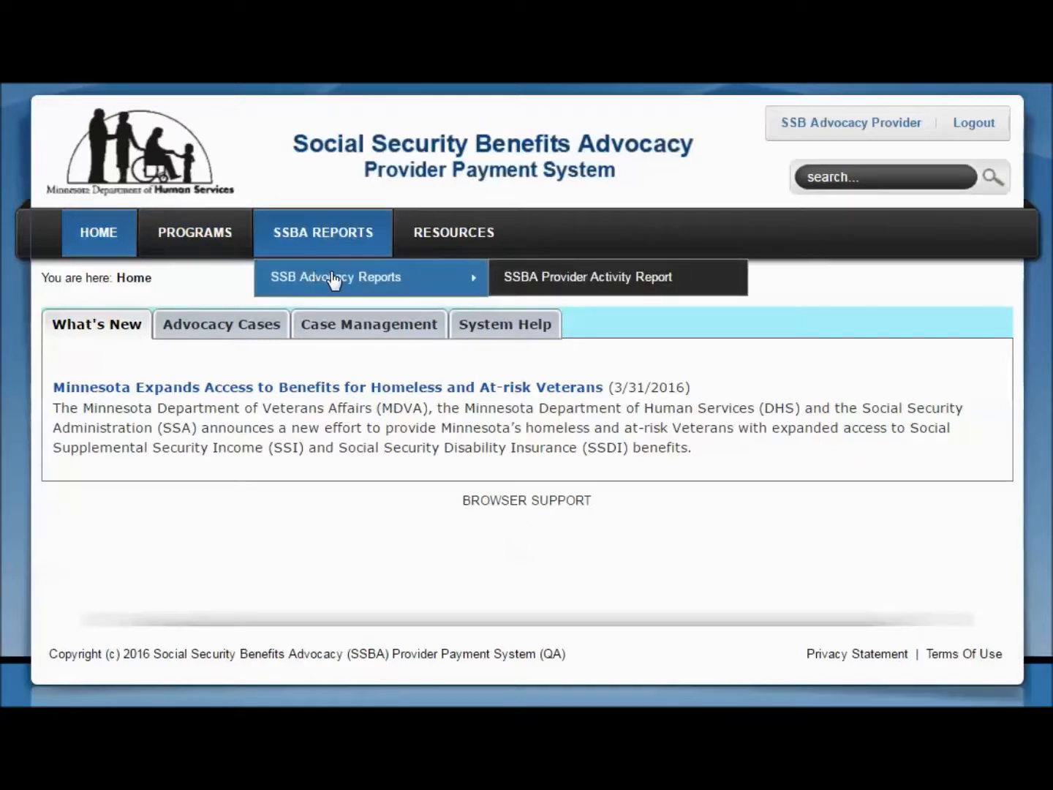
pyautogui.moveTo(436, 247)
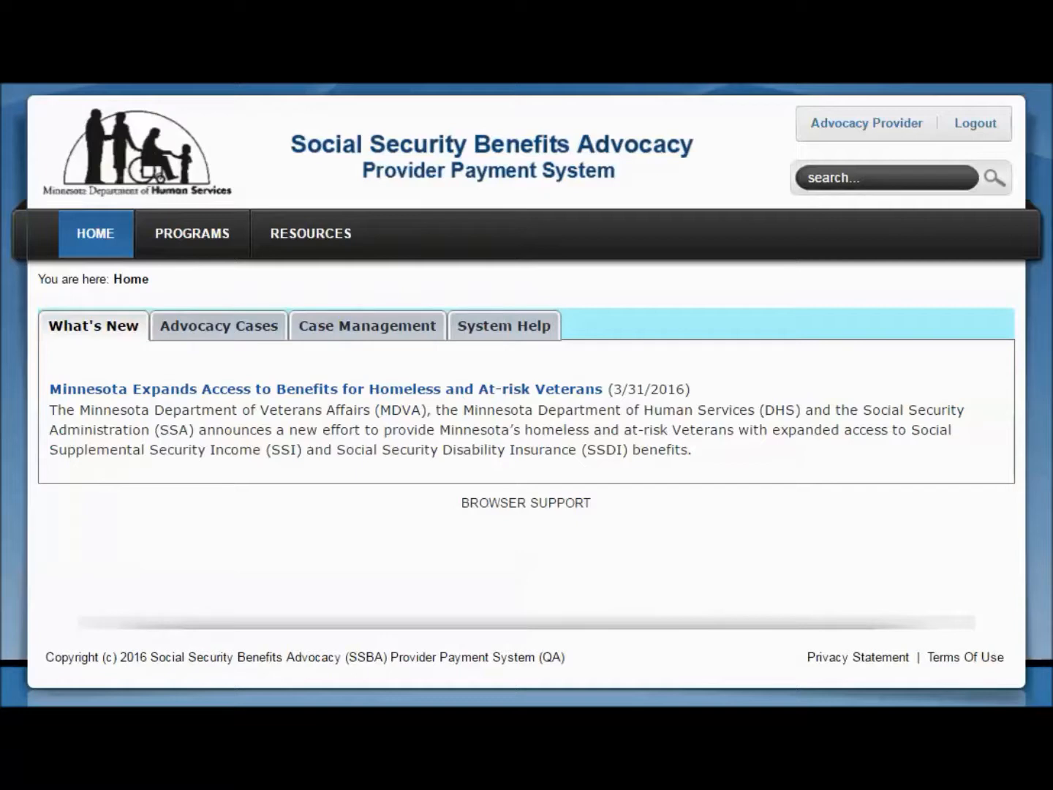
# Open the logged-in account's profile for editing and review its user credentials
pyautogui.click(858, 128)
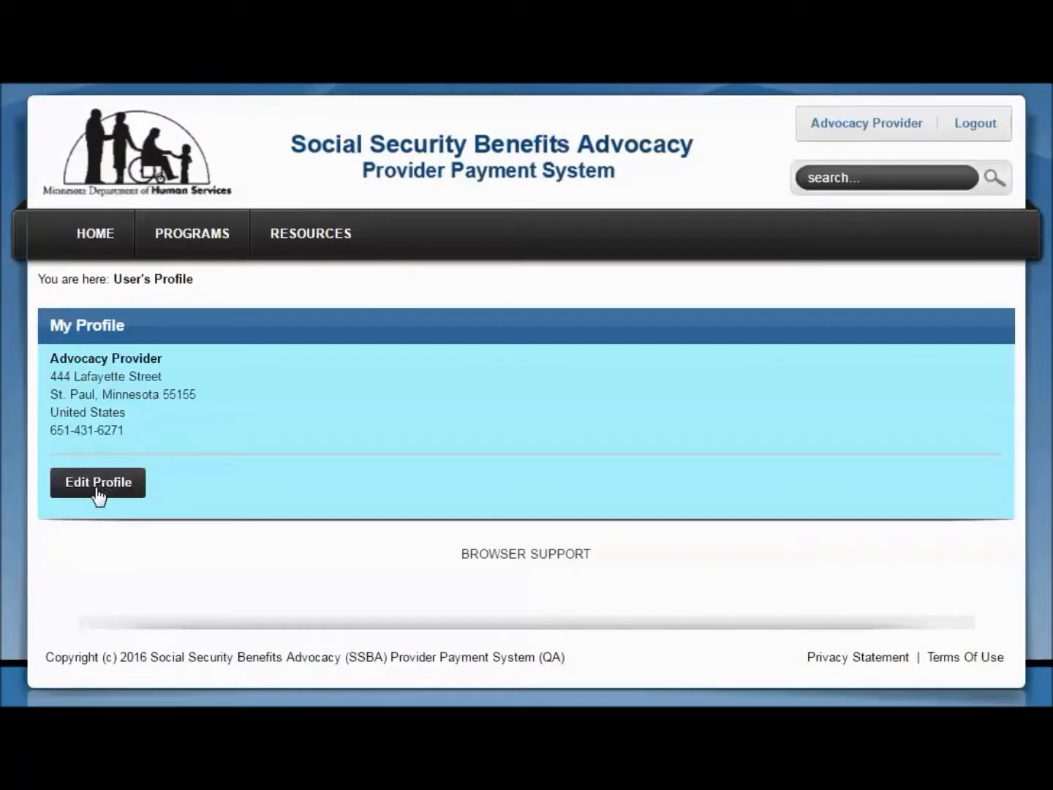
pyautogui.click(100, 491)
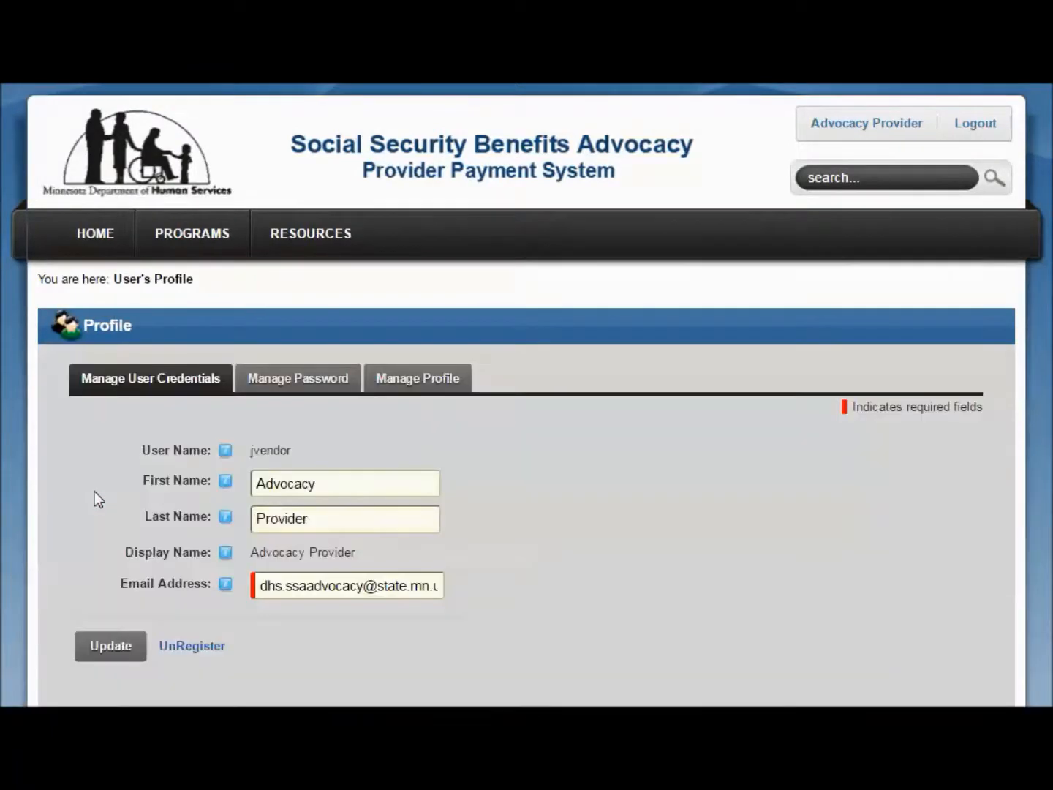
pyautogui.scroll(-2, 95, 491)
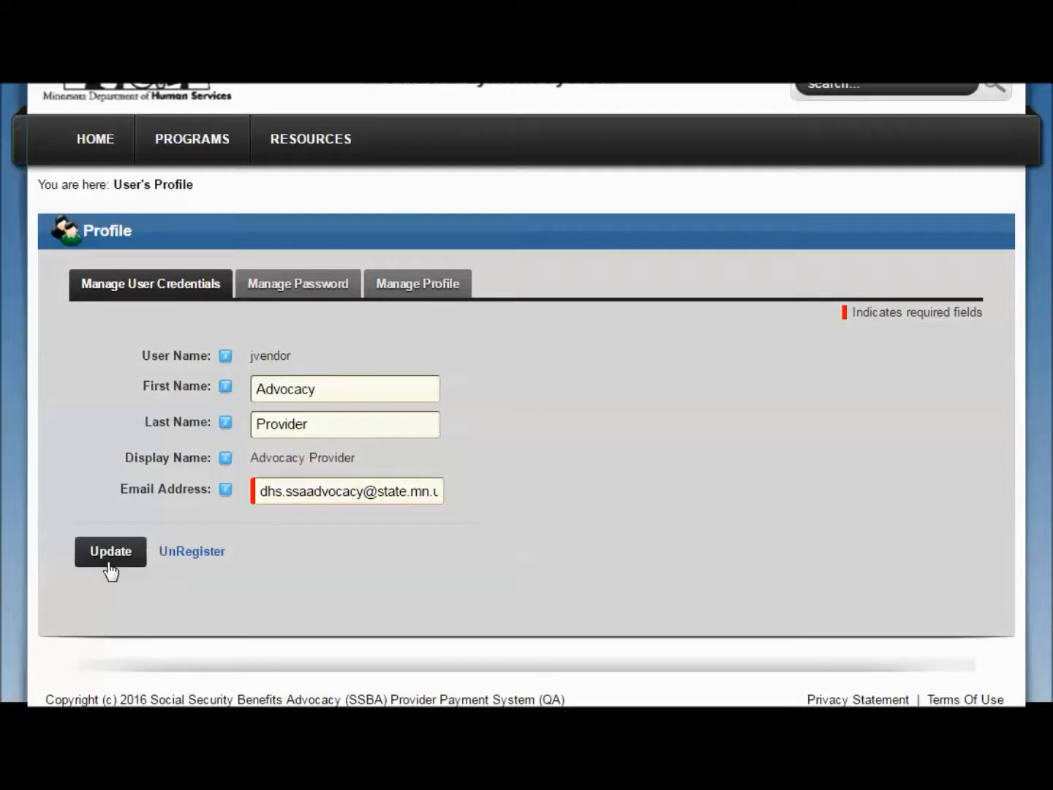
# Review the profile's password management section, including the change directions, character requirements and entry fields
pyautogui.click(282, 293)
pyautogui.scroll(-4, 638, 412)
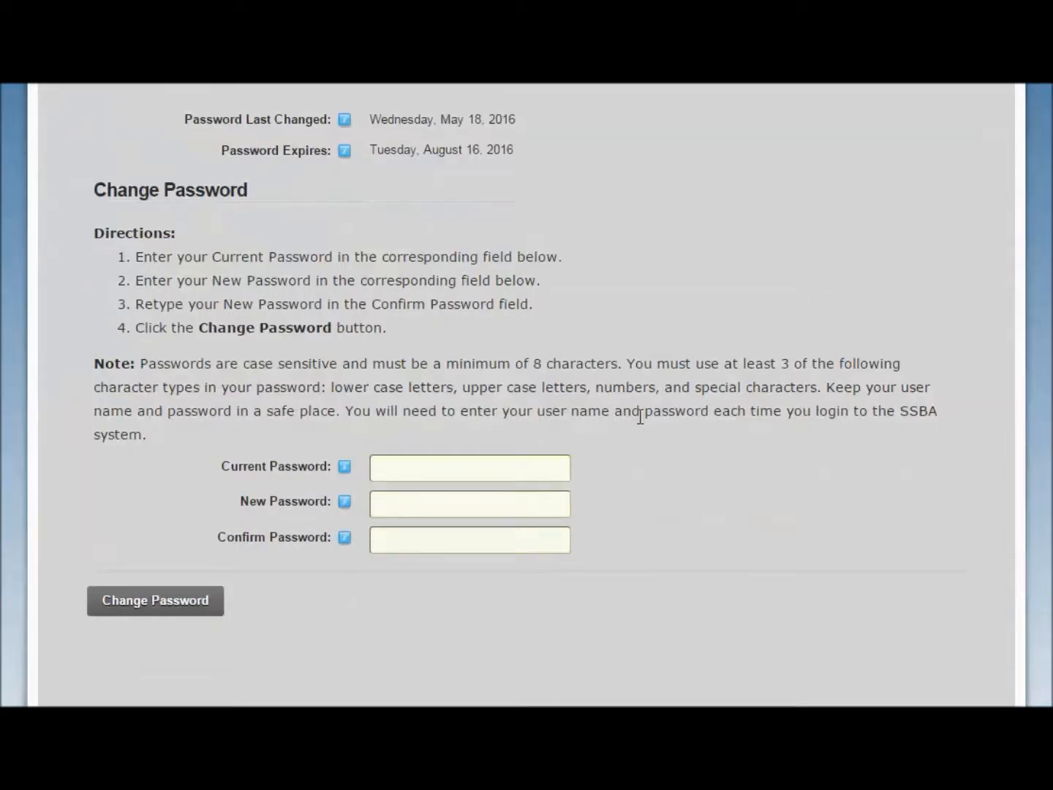
pyautogui.scroll(-2, 640, 418)
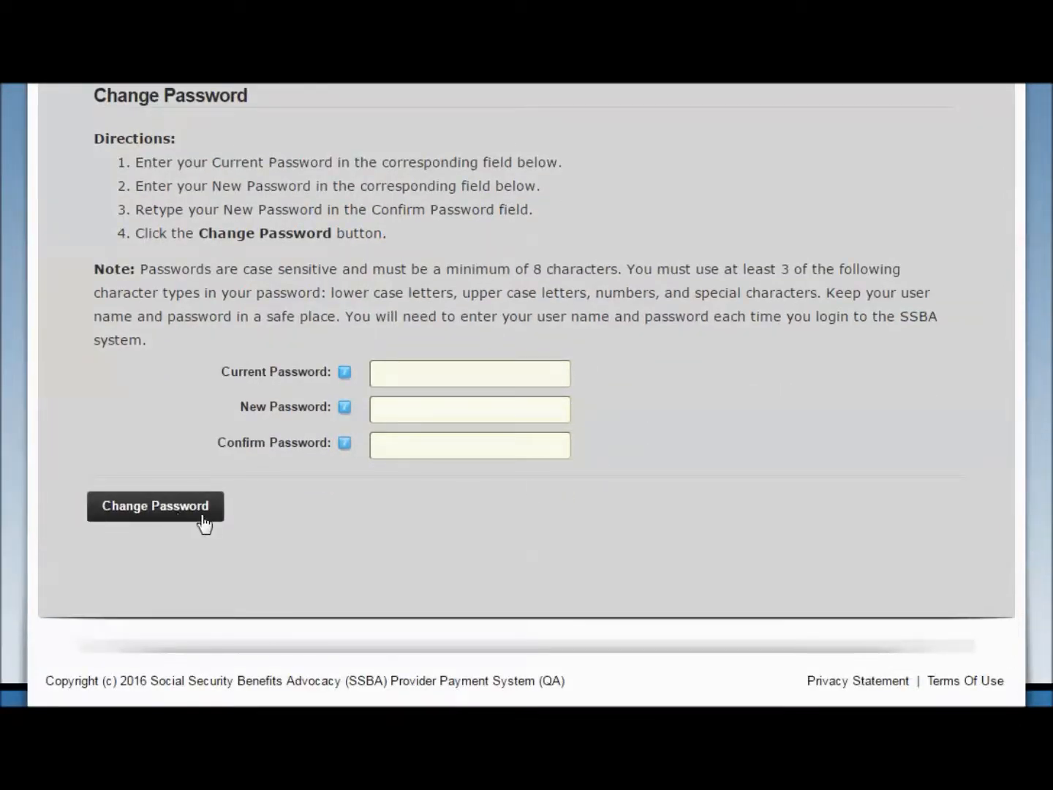
pyautogui.scroll(3, 682, 516)
pyautogui.scroll(2, 682, 516)
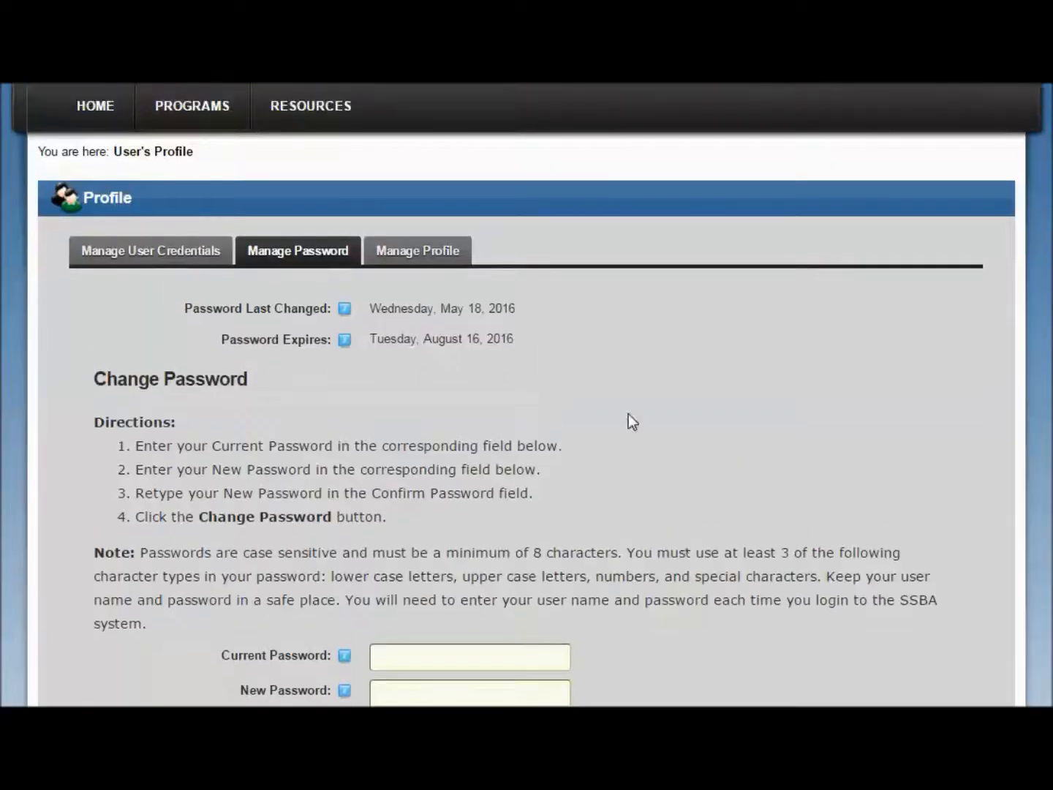
# Review the provider, address and contact fields in the profile management section
pyautogui.click(451, 264)
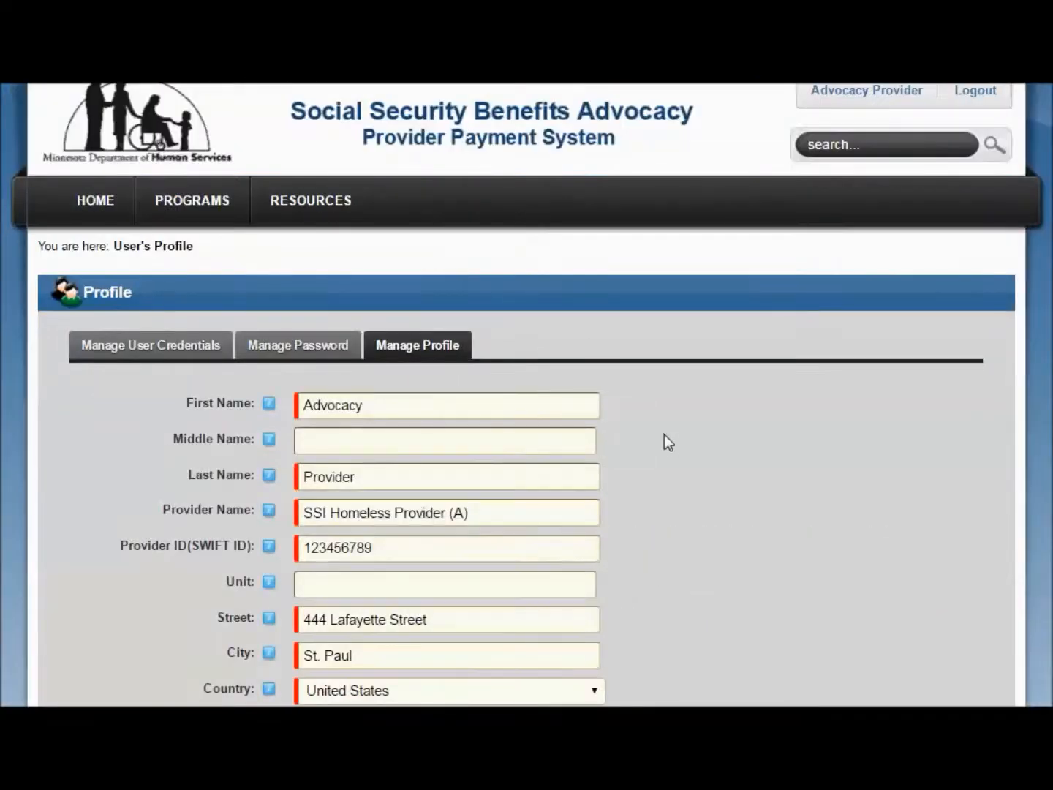
pyautogui.scroll(-2, 669, 439)
pyautogui.scroll(-2, 668, 439)
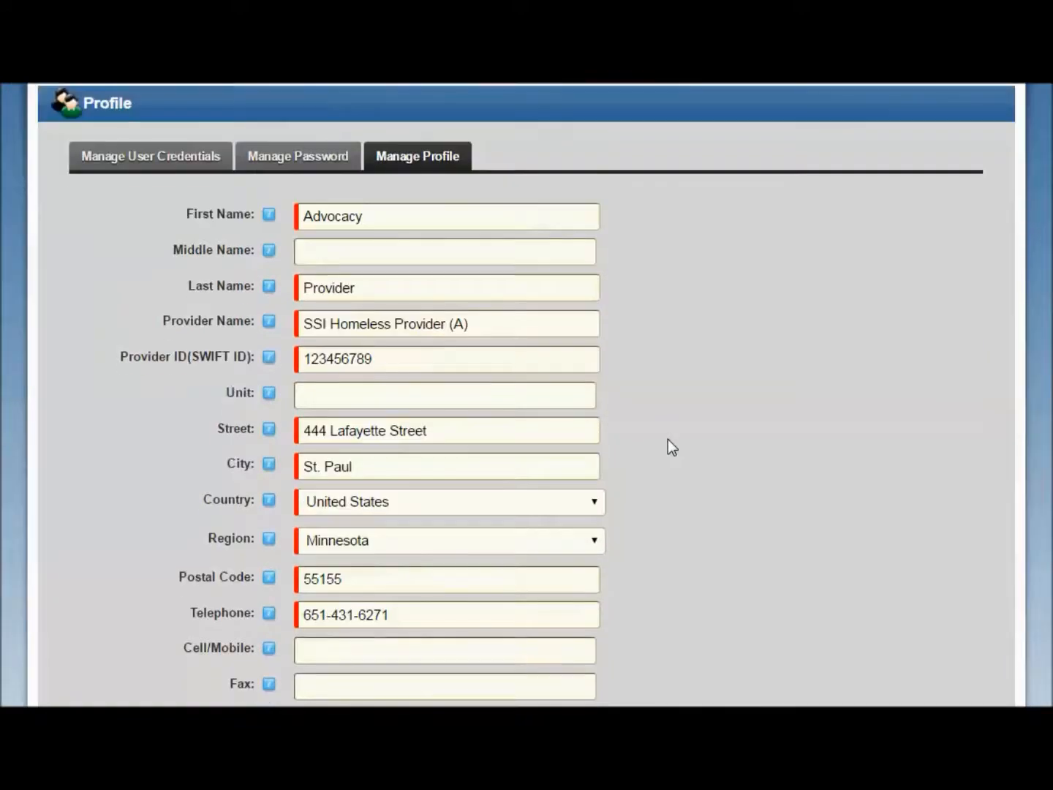
pyautogui.scroll(-2, 672, 447)
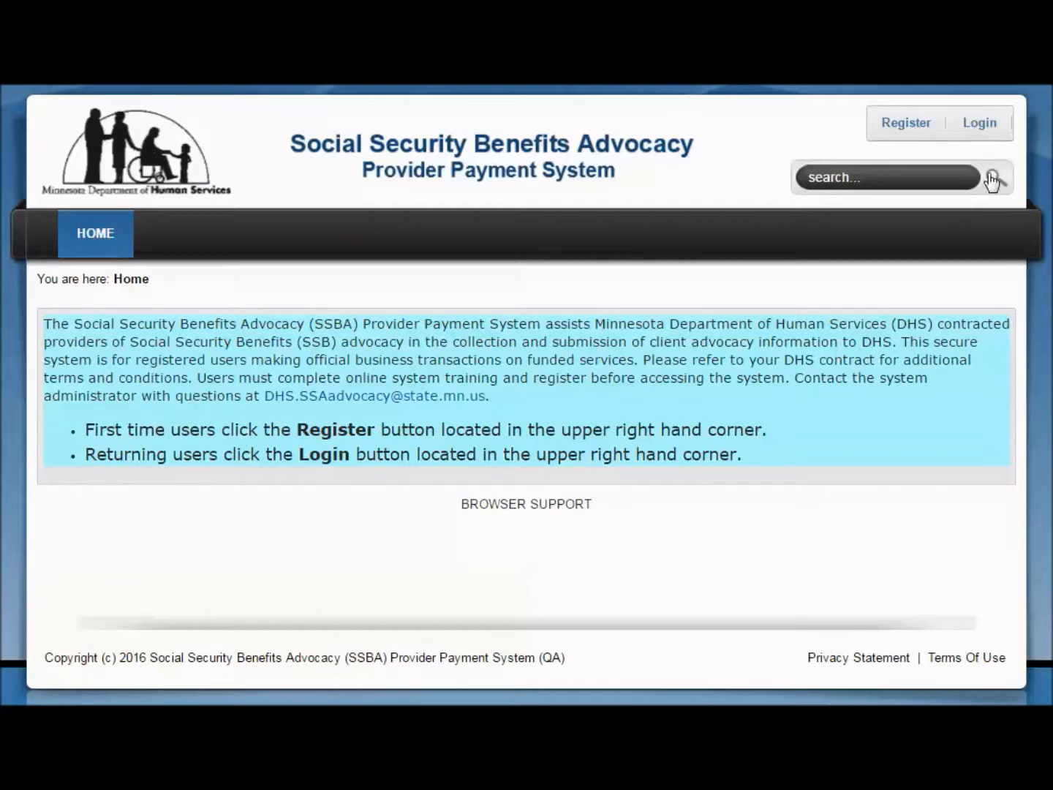
# Open the password reset form from the account login page and enter the account's user name
pyautogui.click(981, 126)
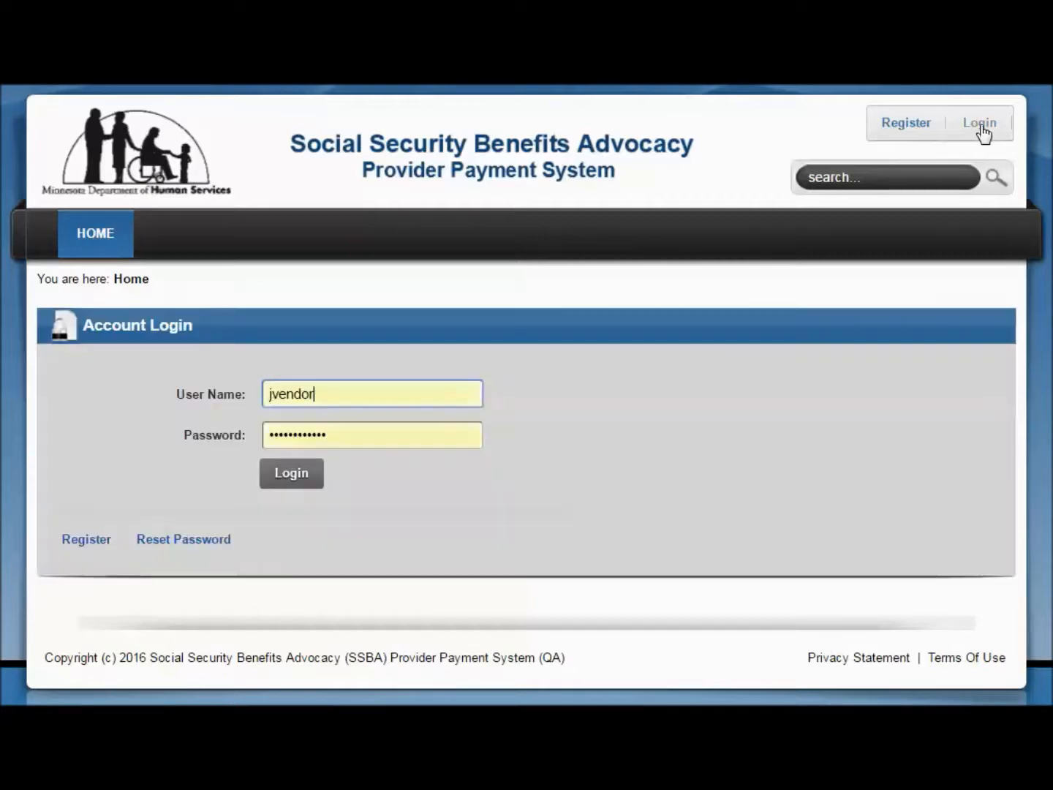
pyautogui.click(179, 540)
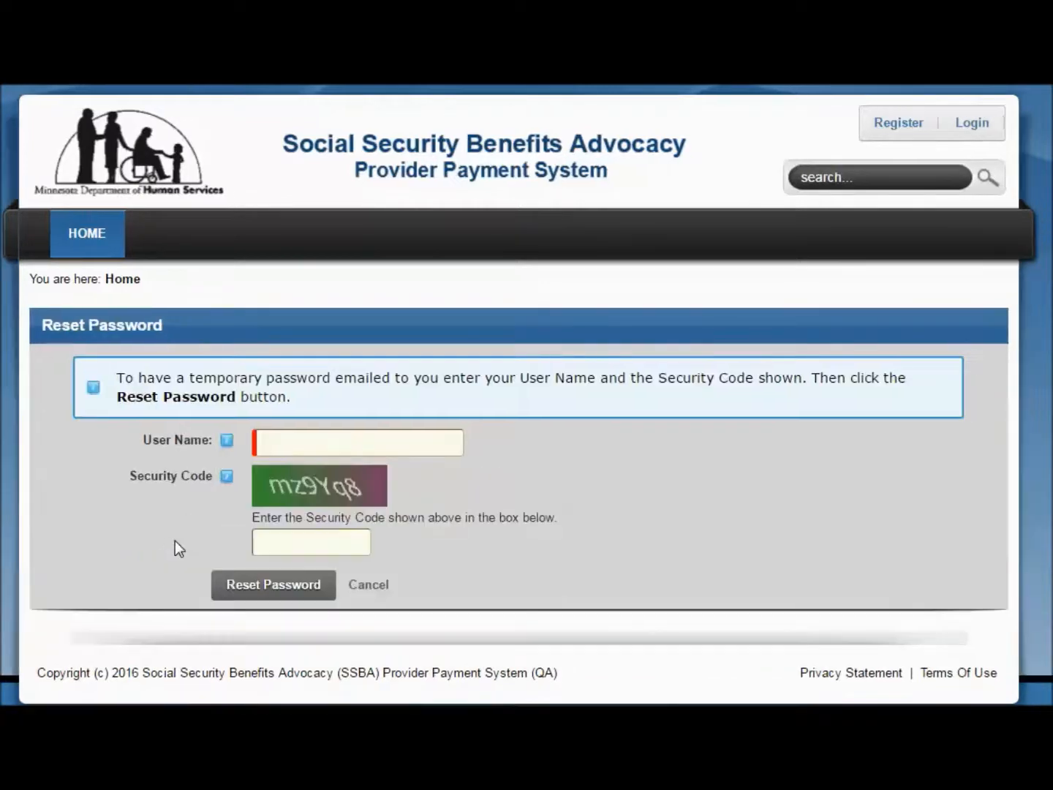
pyautogui.click(269, 446)
pyautogui.write('j')
pyautogui.click(273, 471)
# Enter the displayed security code and submit the request for a temporary password
pyautogui.click(278, 539)
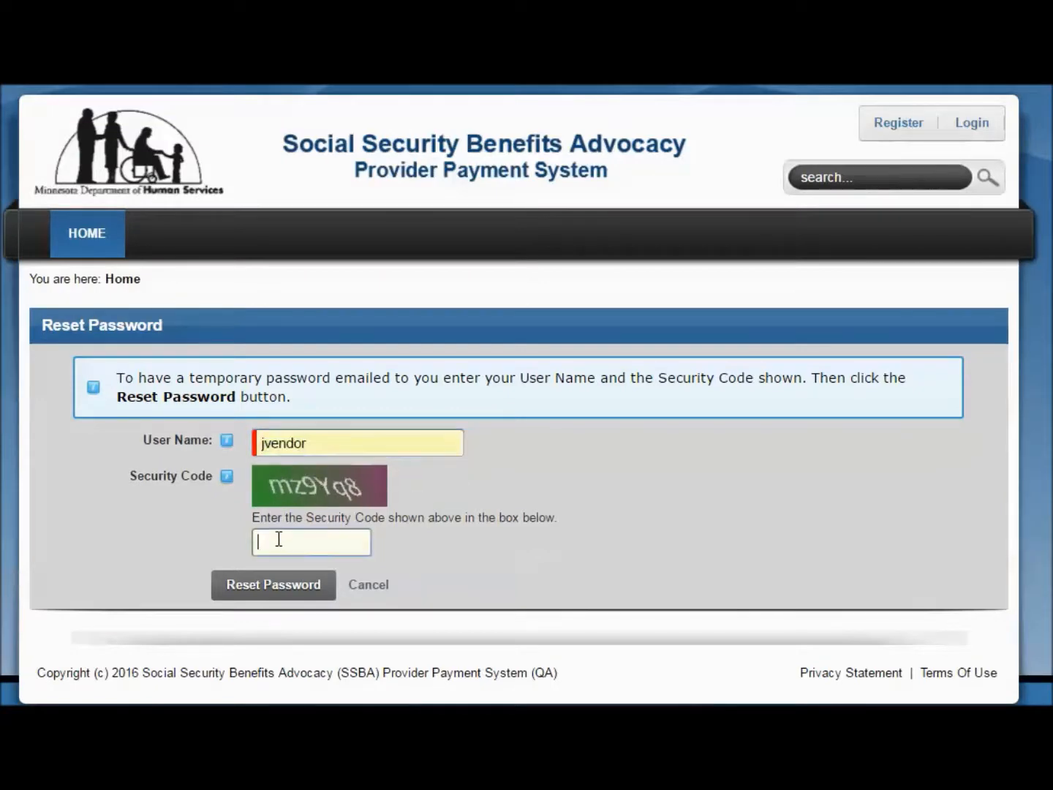
pyautogui.write('mz9Yq8')
pyautogui.click(281, 585)
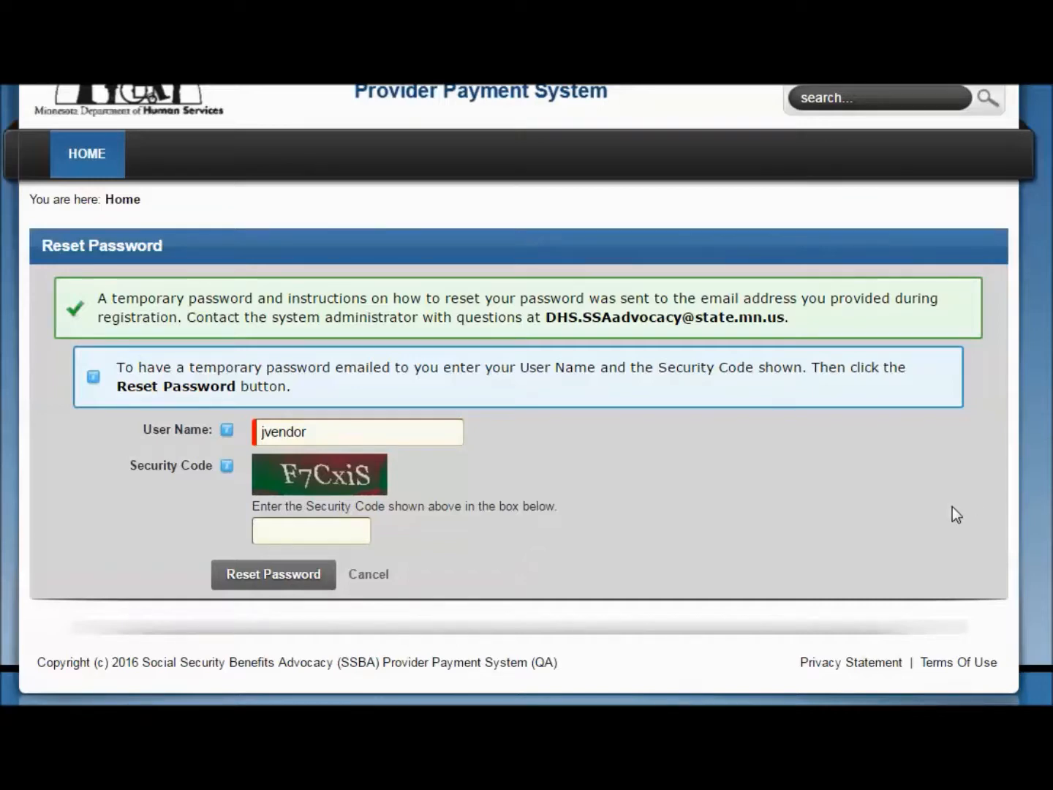
pyautogui.scroll(2, 527, 395)
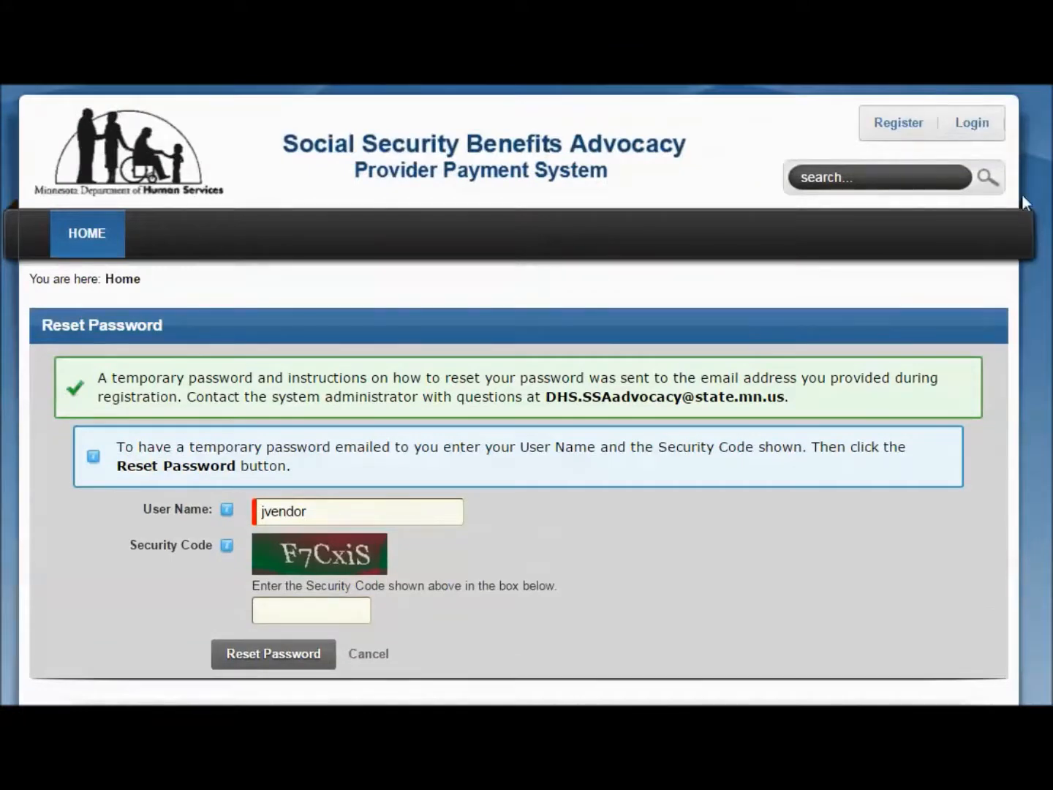
# Log in to the account, replacing the prefilled password with the temporary password
pyautogui.click(974, 127)
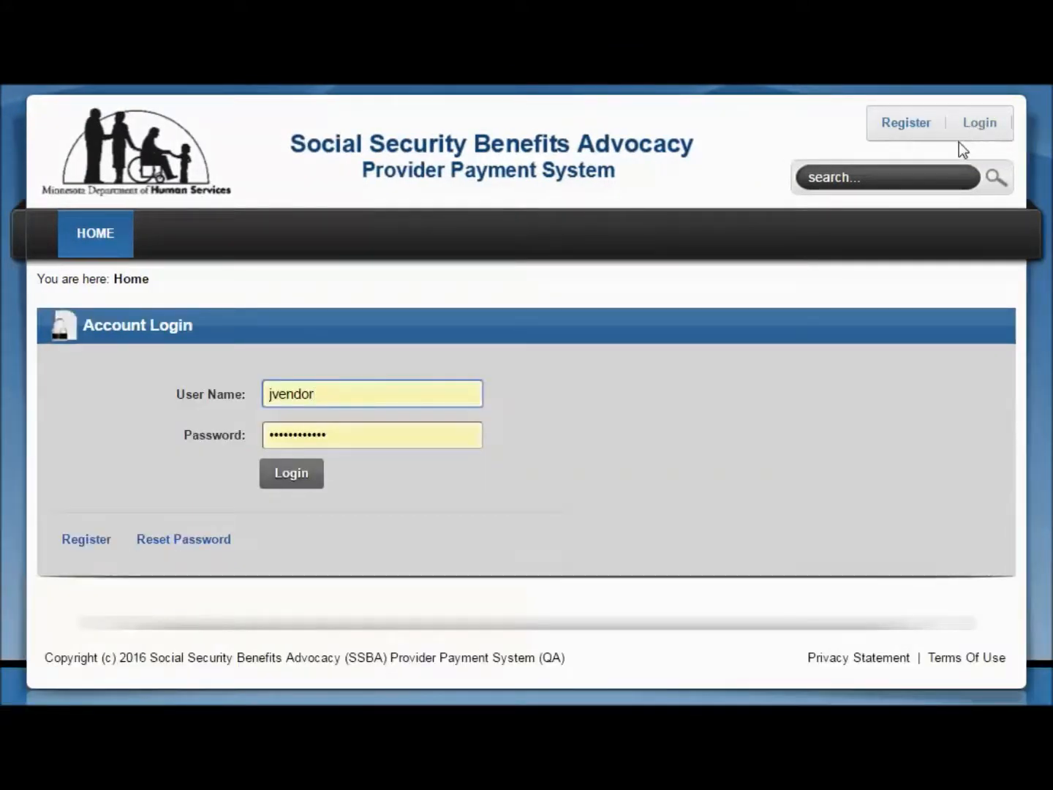
pyautogui.press('Tab')
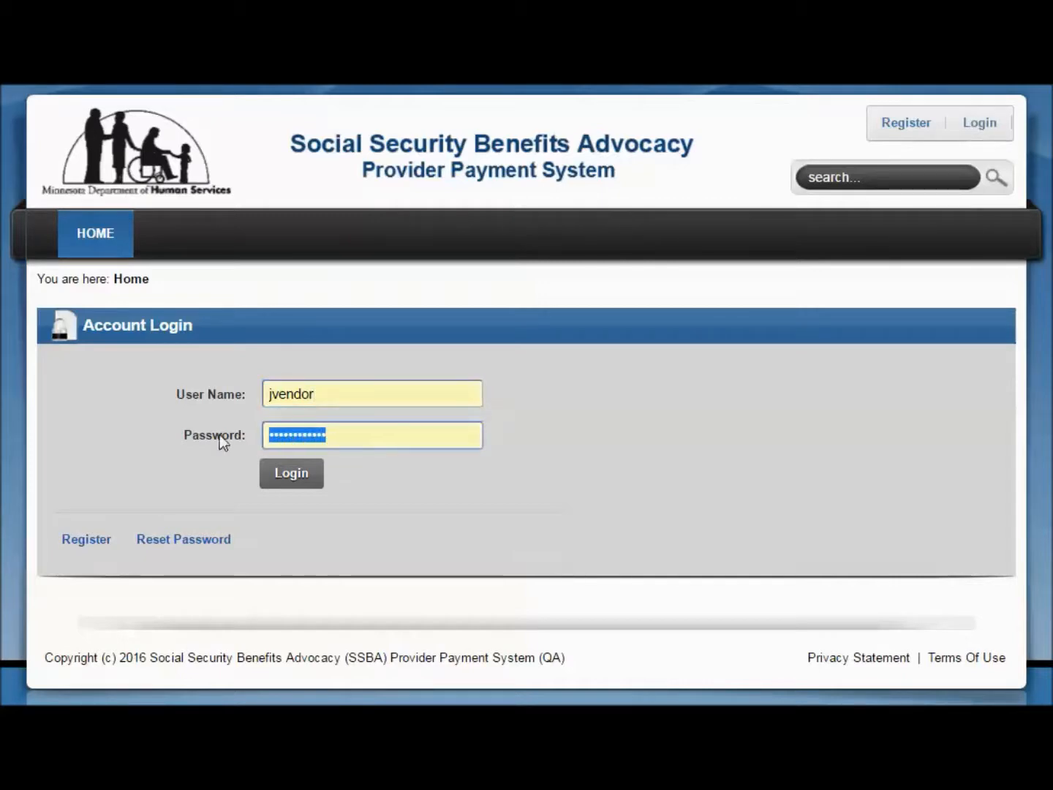
pyautogui.hotkey('ctrl', 'v')
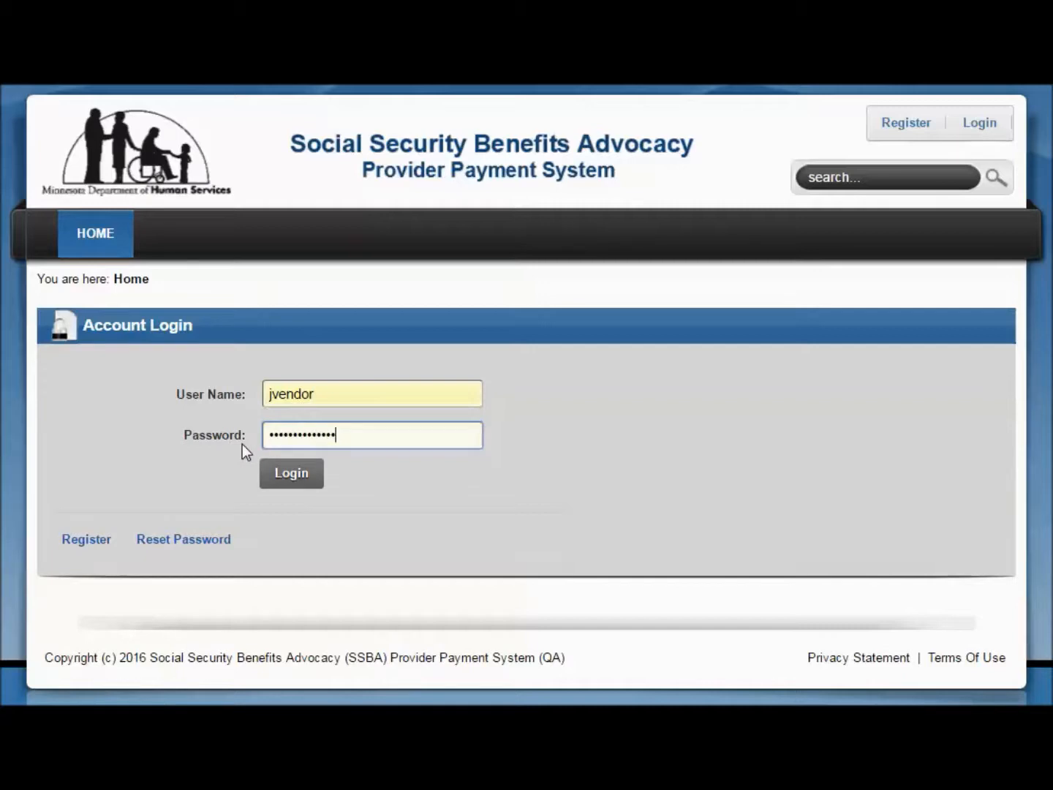
pyautogui.click(293, 474)
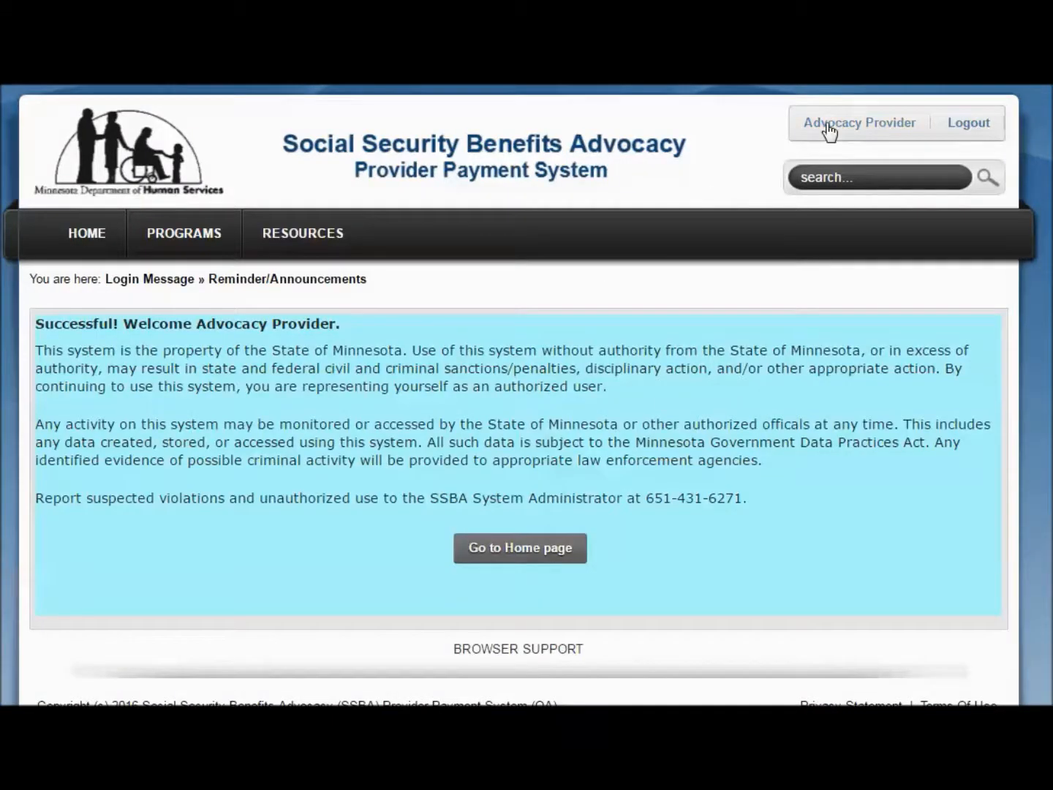
# Open the account profile for editing and go to its password change form
pyautogui.click(829, 125)
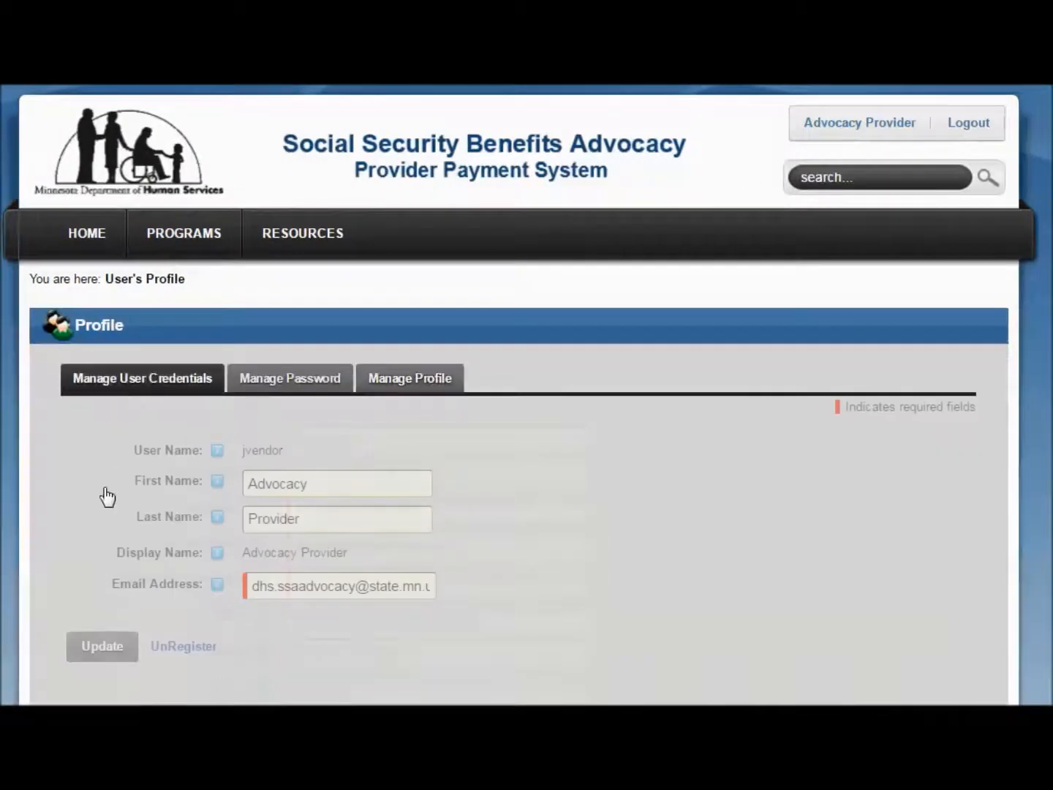
pyautogui.click(300, 388)
pyautogui.scroll(-1, 306, 446)
pyautogui.scroll(-2, 307, 448)
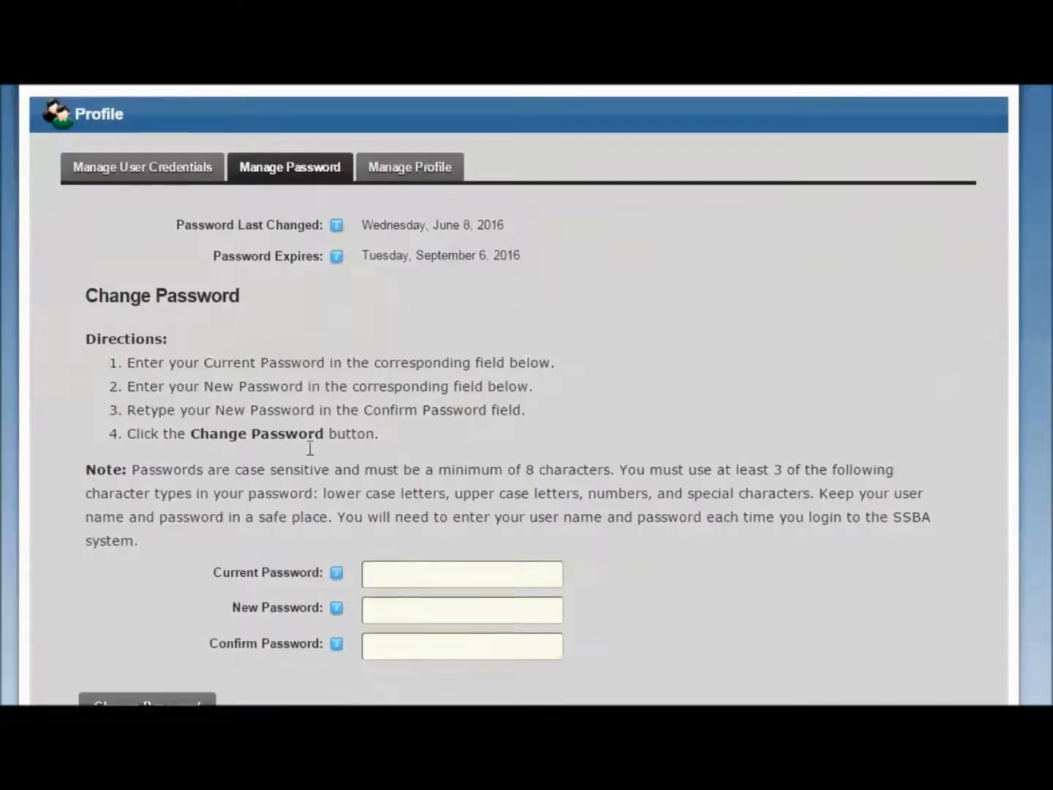
# Fill in the current password with the temporary one, and enter and confirm the new account password
pyautogui.click(370, 500)
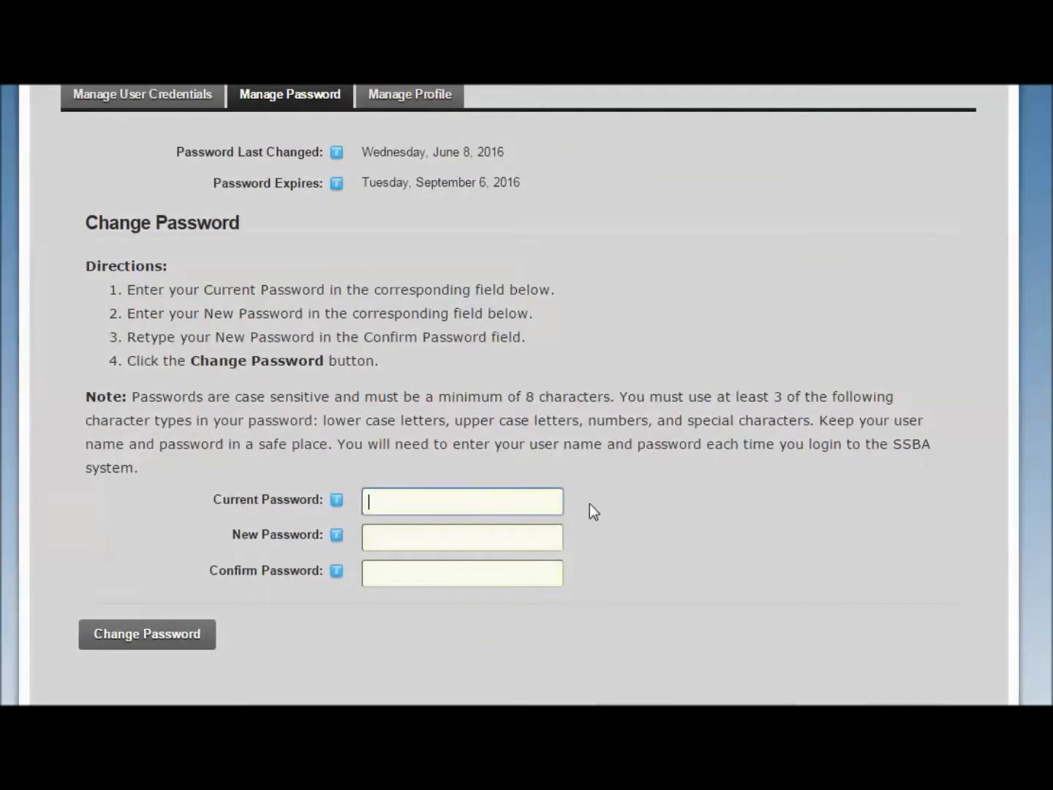
pyautogui.hotkey('ctrl', 'v')
pyautogui.click(476, 542)
pyautogui.write('•••••')
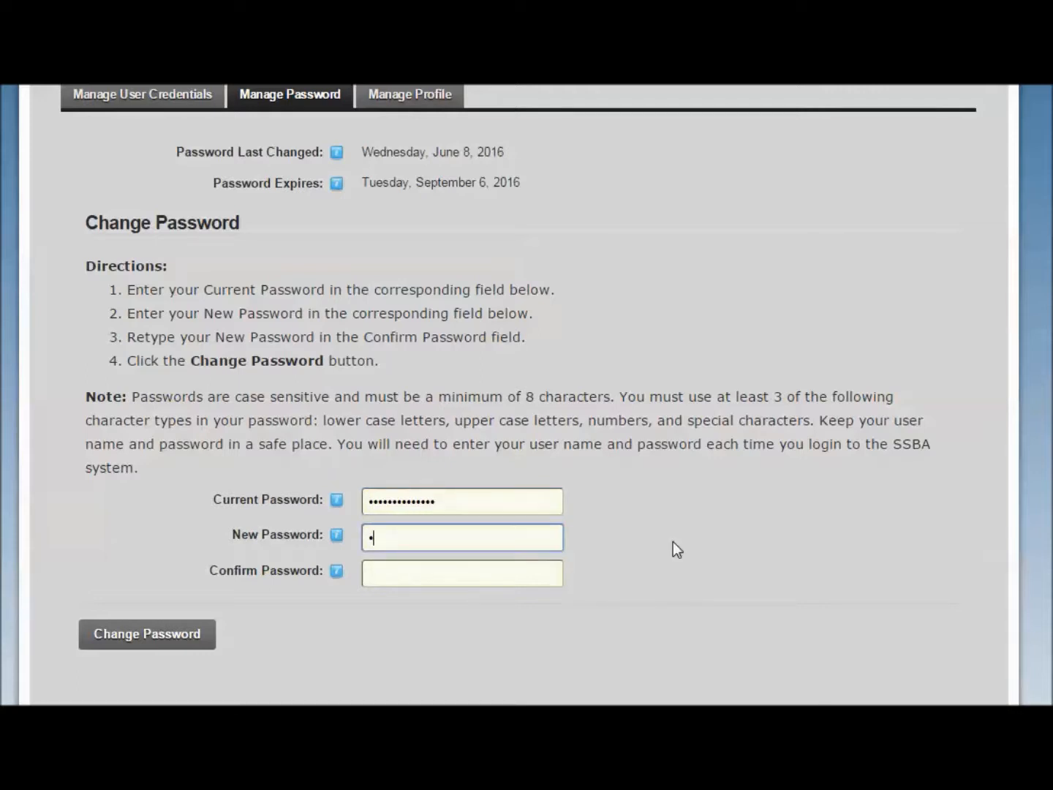
pyautogui.write('••••••')
pyautogui.press('Tab')
pyautogui.write('•')
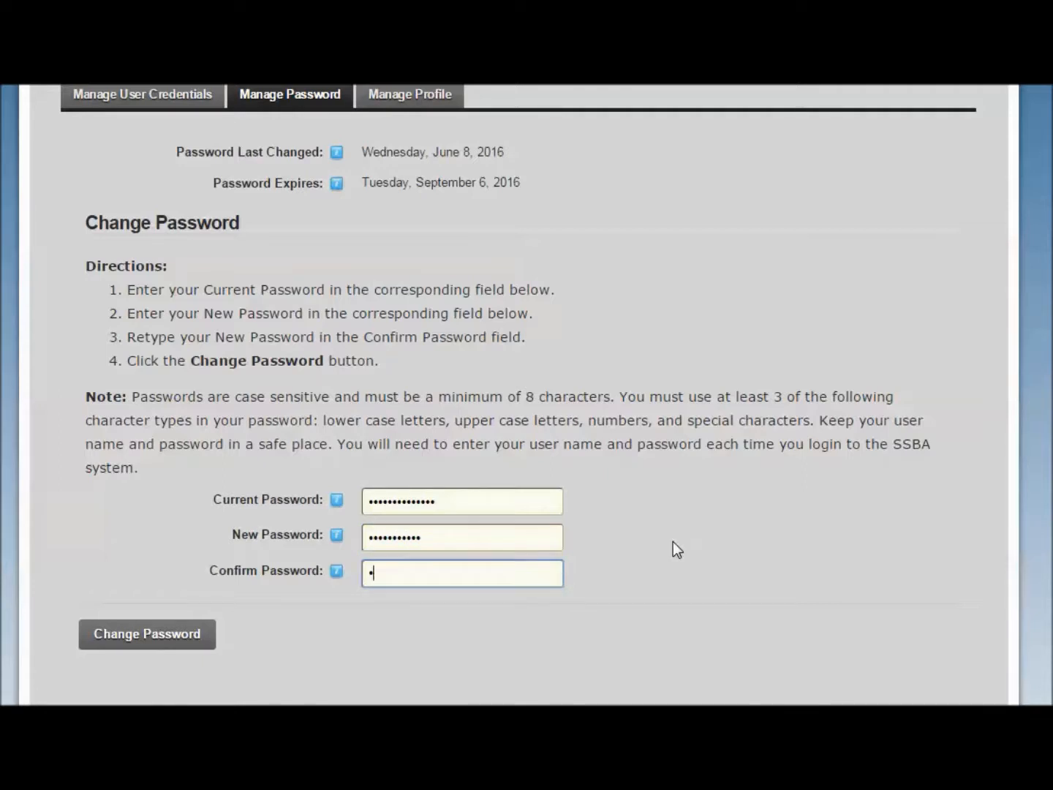
pyautogui.write('••••••••••')
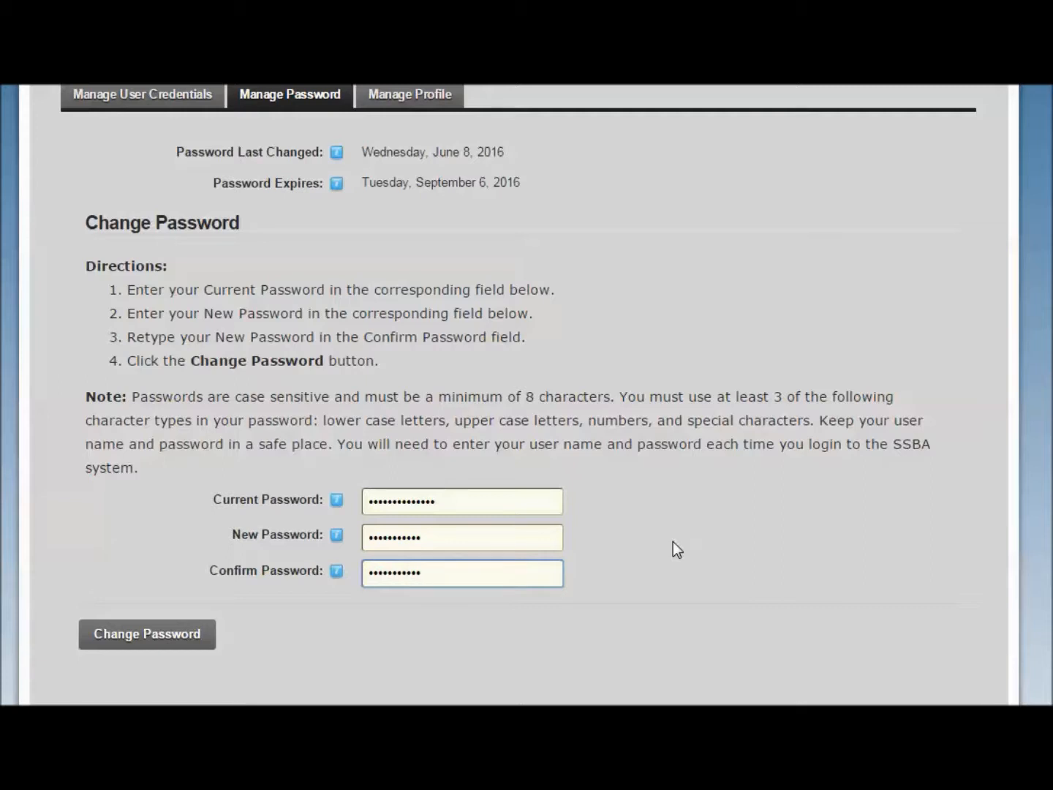
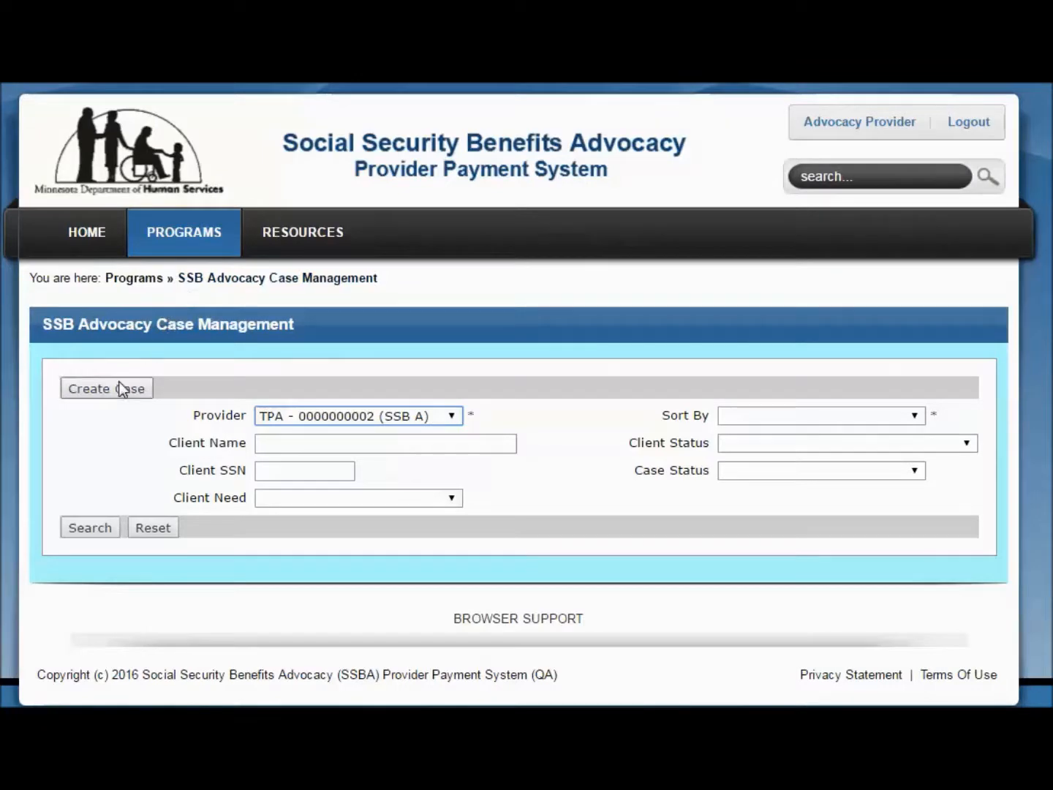
# Start a new SSA Advocacy case for the TPA (SSB A) provider, entering the client's Social Security number and Initial Application as the client need
pyautogui.click(110, 390)
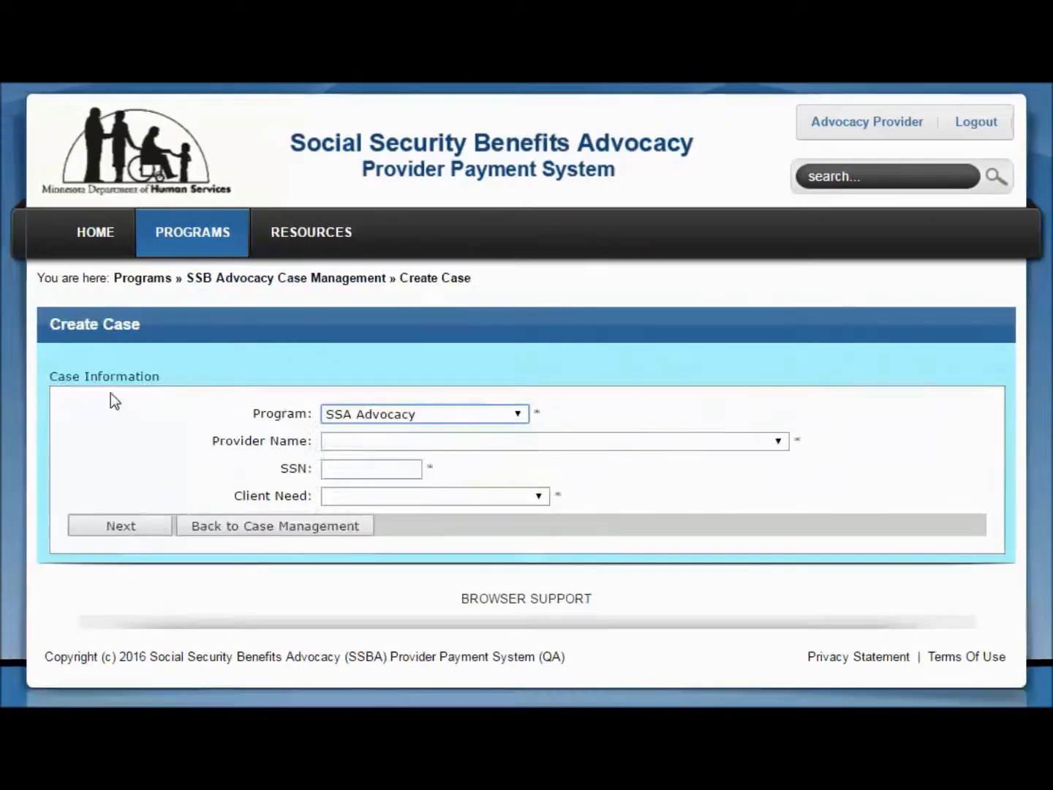
pyautogui.click(606, 442)
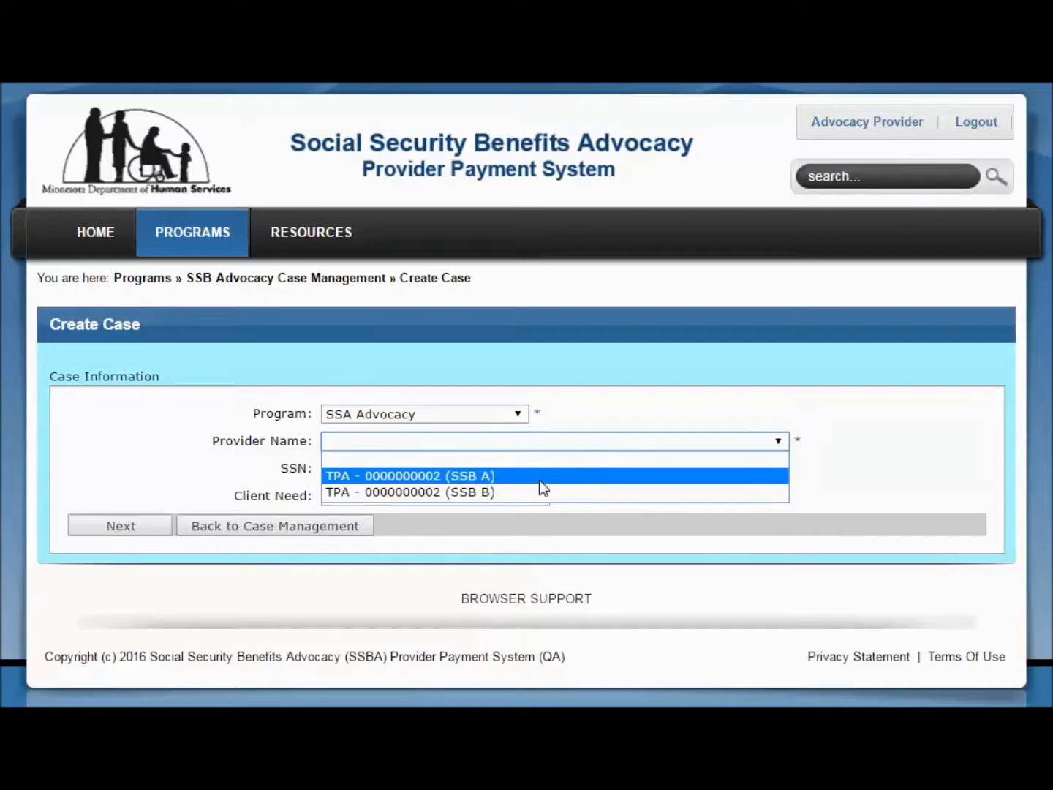
pyautogui.click(542, 477)
pyautogui.click(392, 471)
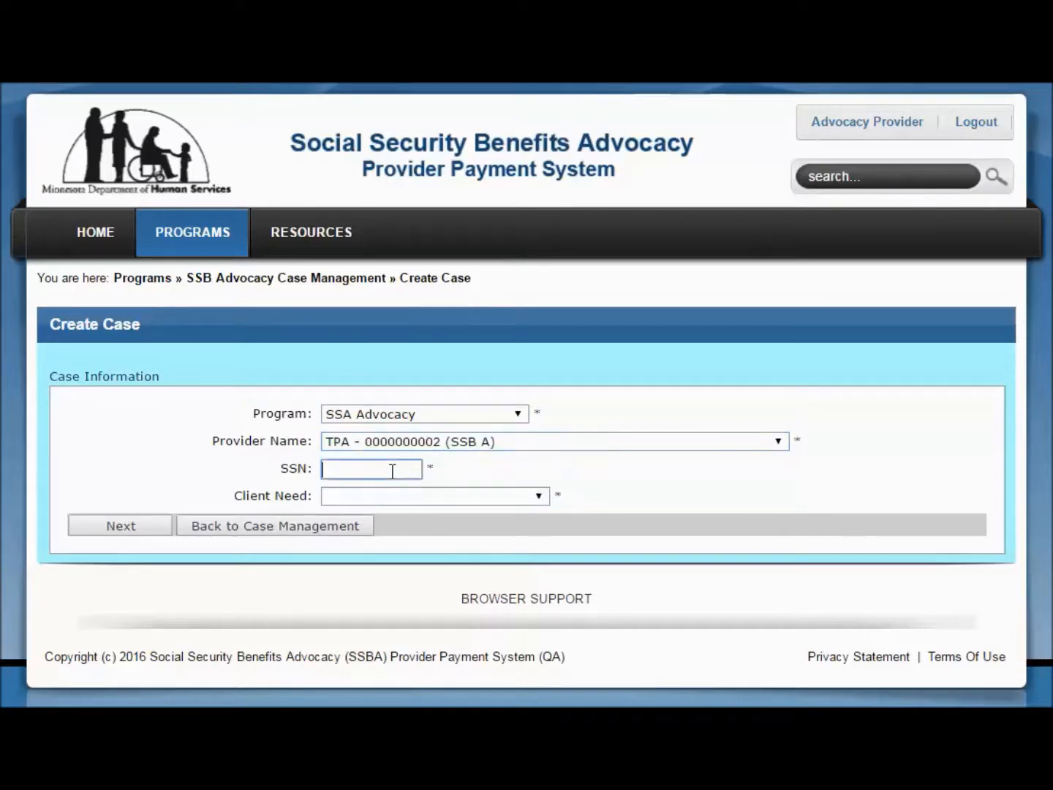
pyautogui.click(419, 491)
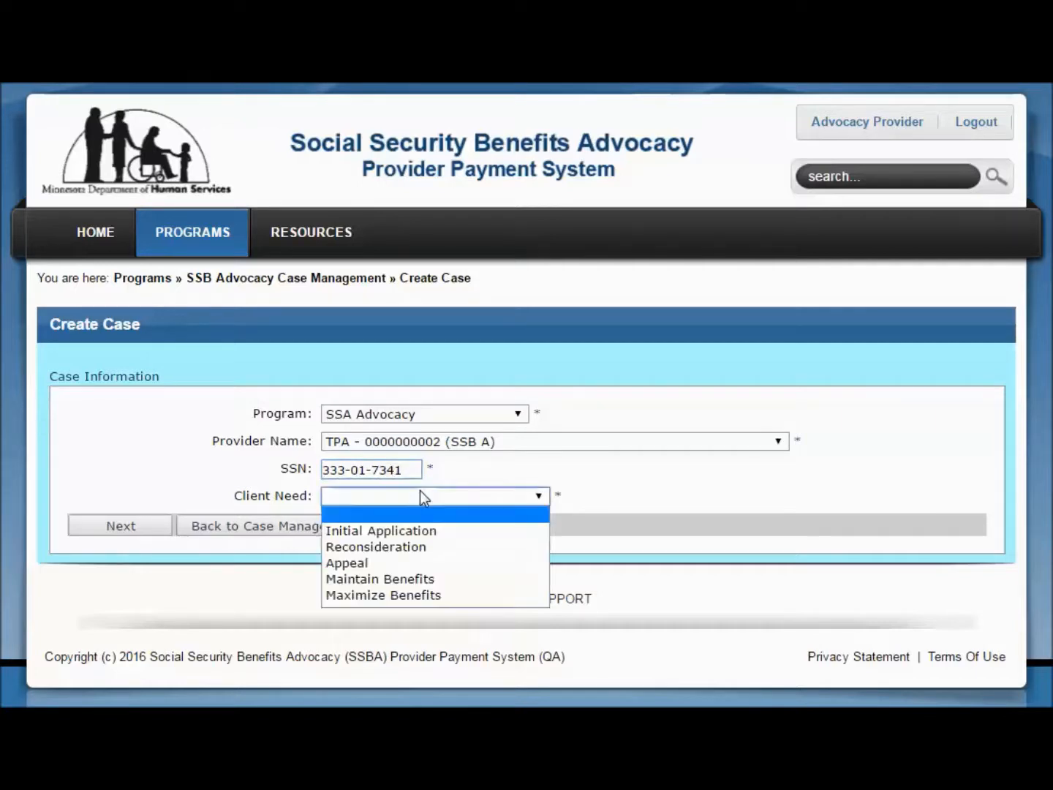
pyautogui.click(440, 532)
pyautogui.click(151, 528)
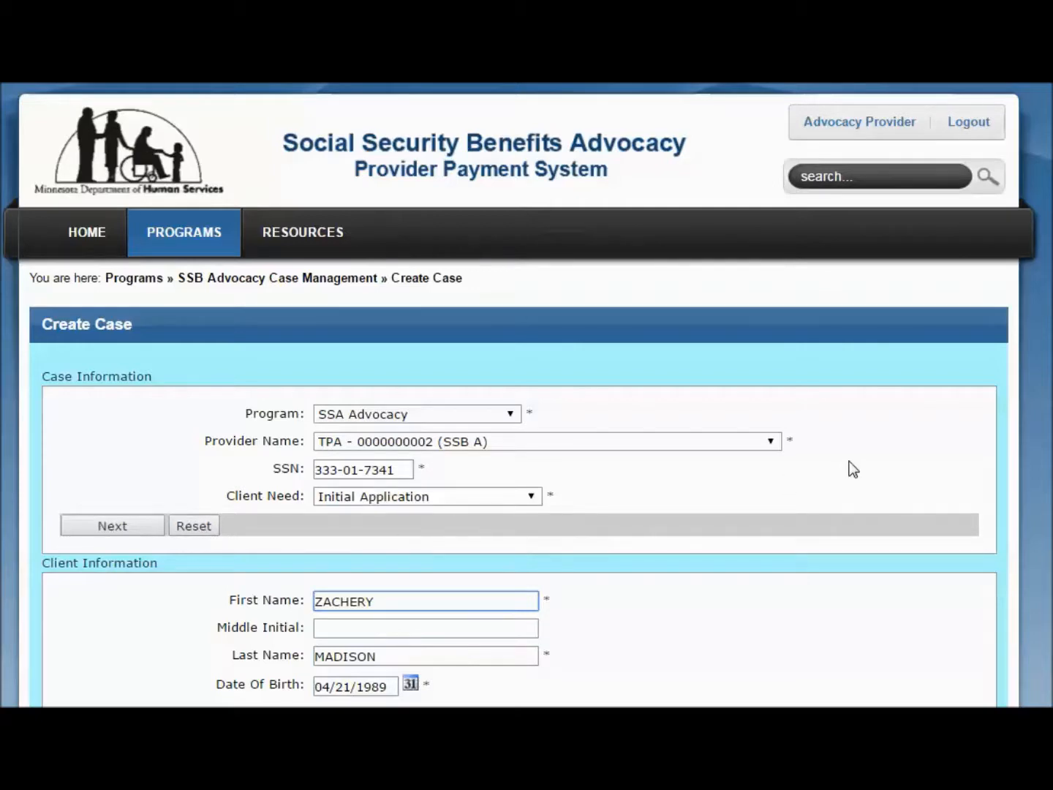
# Review the client's prefilled first name, last name and date of birth in the client information
pyautogui.scroll(-3, 849, 461)
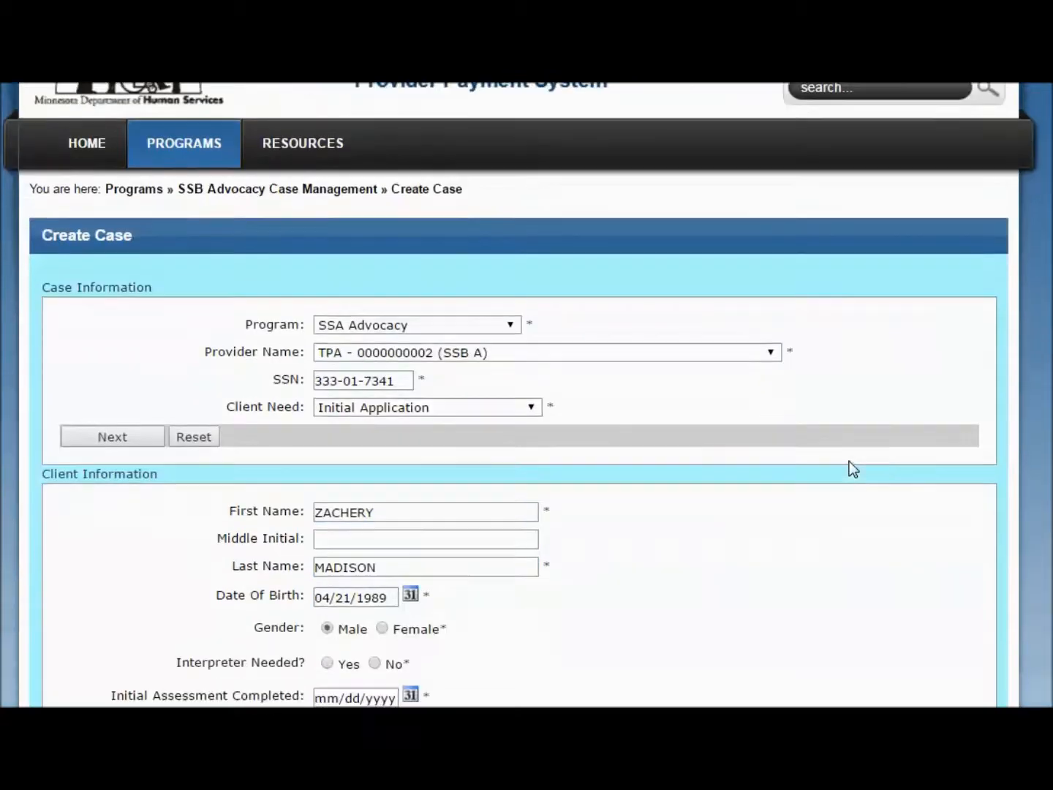
pyautogui.scroll(-2, 852, 469)
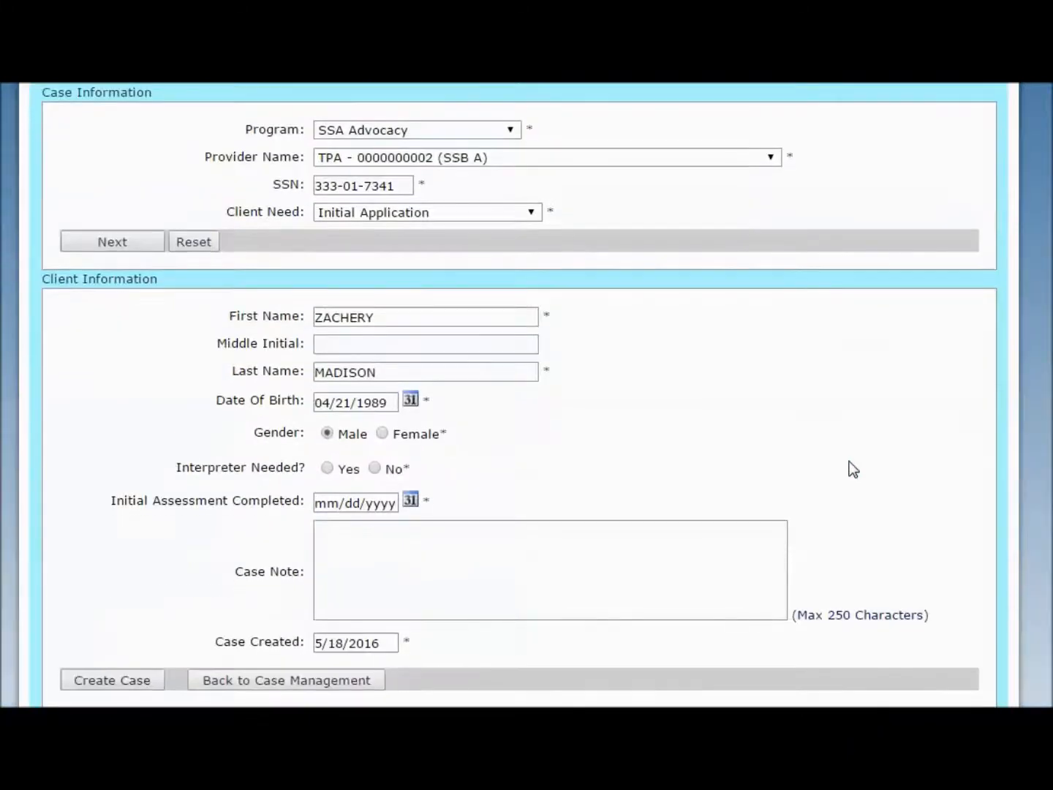
pyautogui.scroll(-2, 852, 469)
pyautogui.scroll(-1, 853, 468)
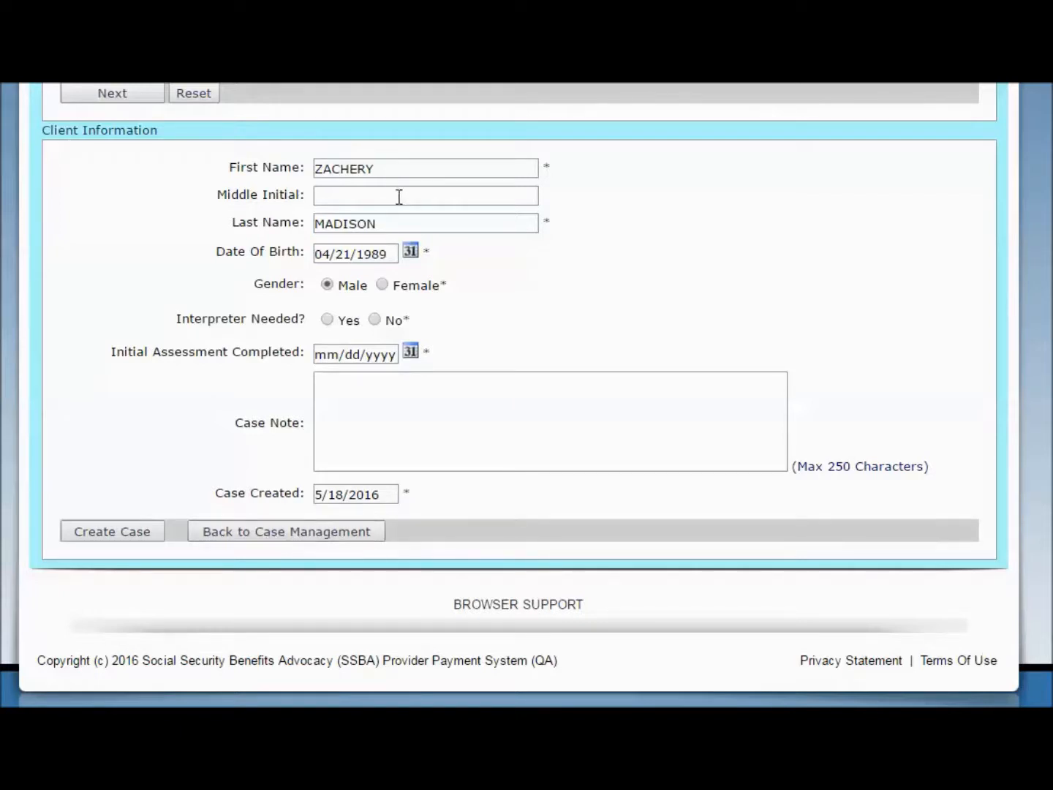
pyautogui.click(430, 172)
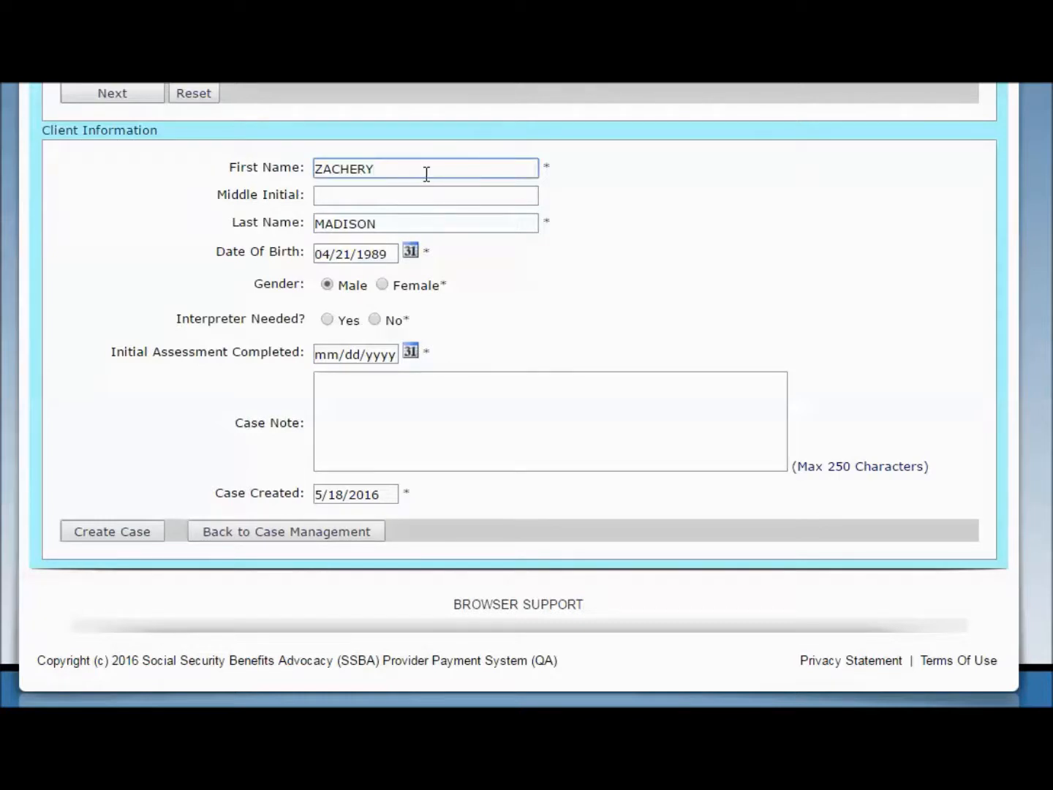
pyautogui.click(412, 223)
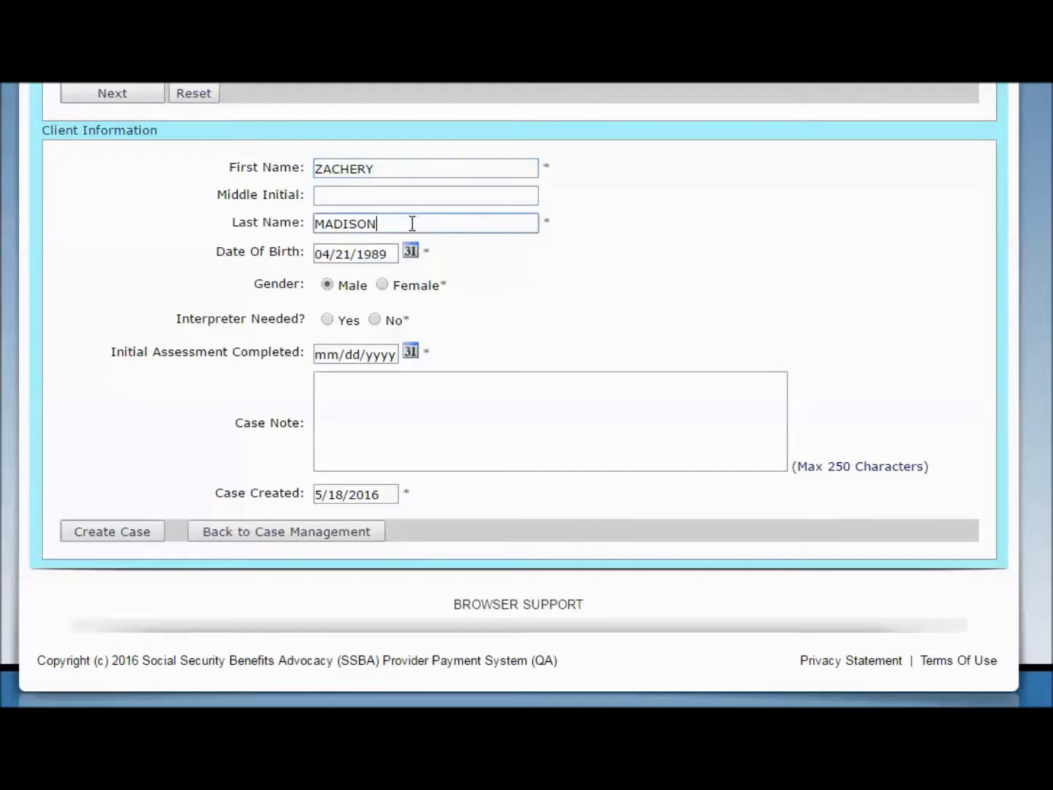
pyautogui.click(393, 254)
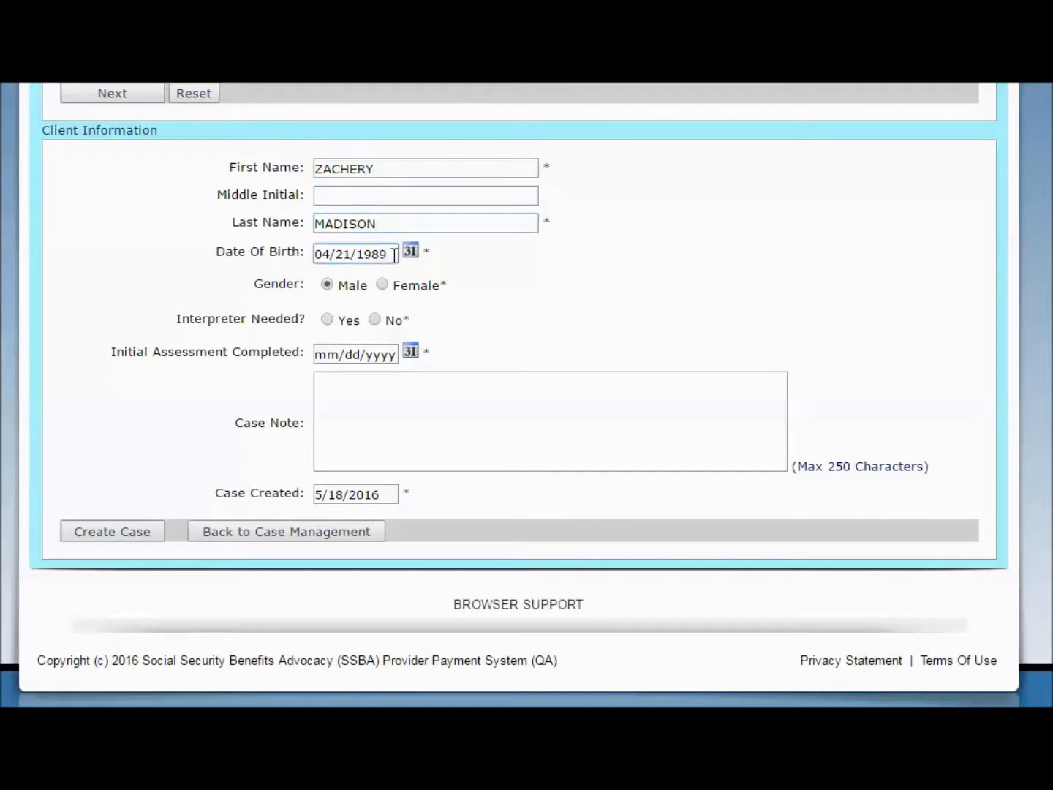
# Mark that the client needs no interpreter and set the initial assessment completion date to 05/18/2015
pyautogui.click(374, 320)
pyautogui.click(334, 350)
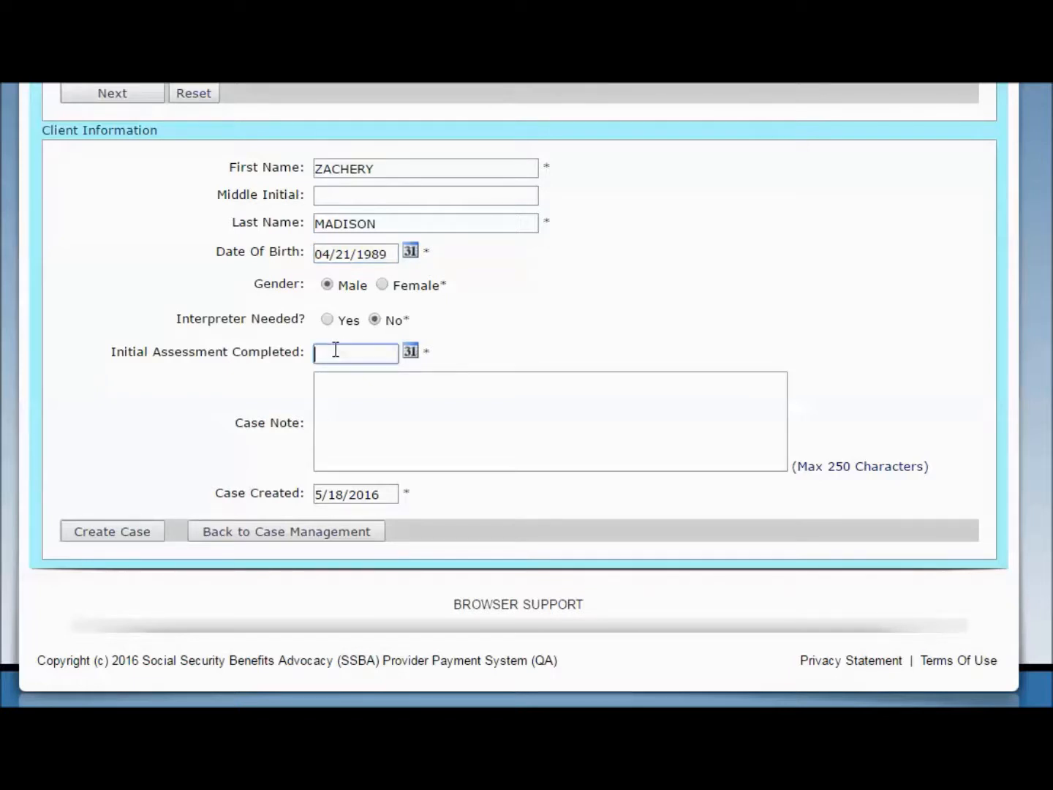
pyautogui.write('0')
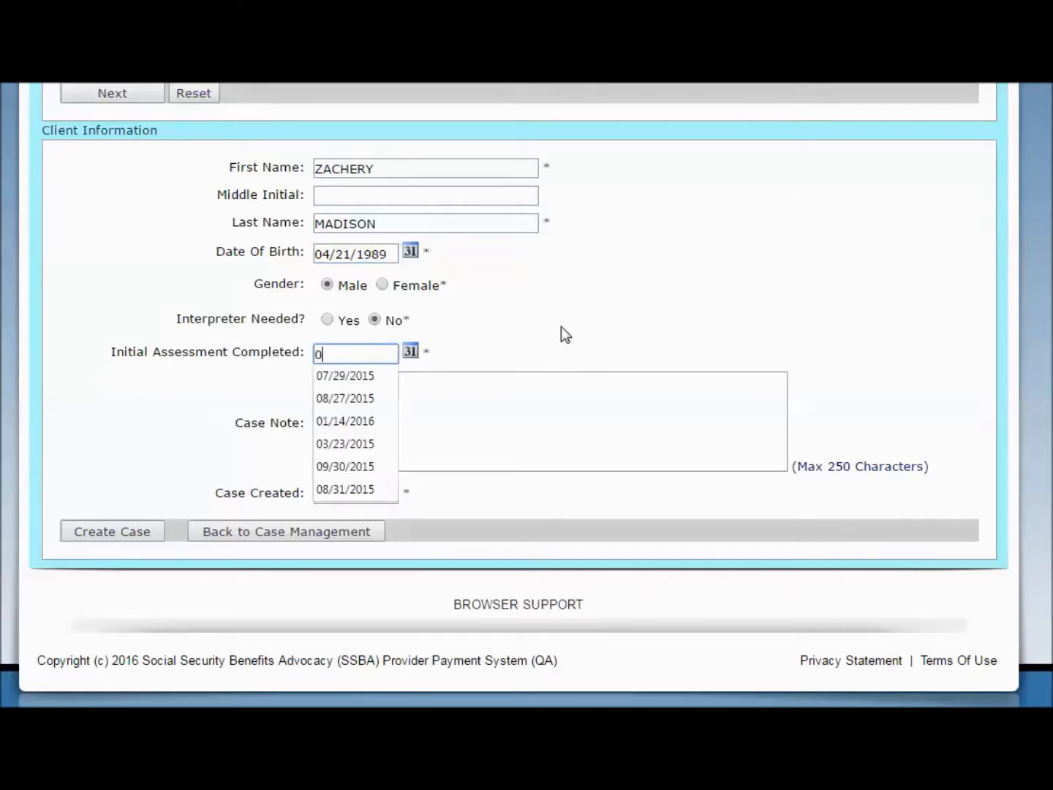
pyautogui.write('5/1')
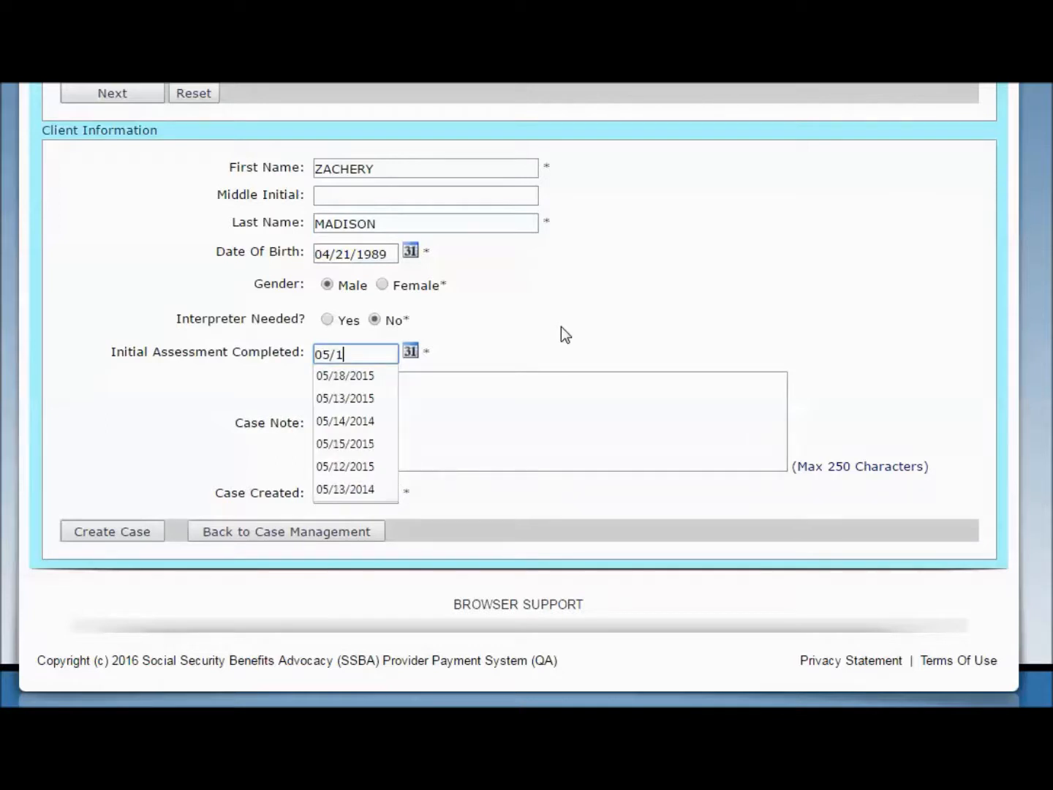
pyautogui.write('8/2015')
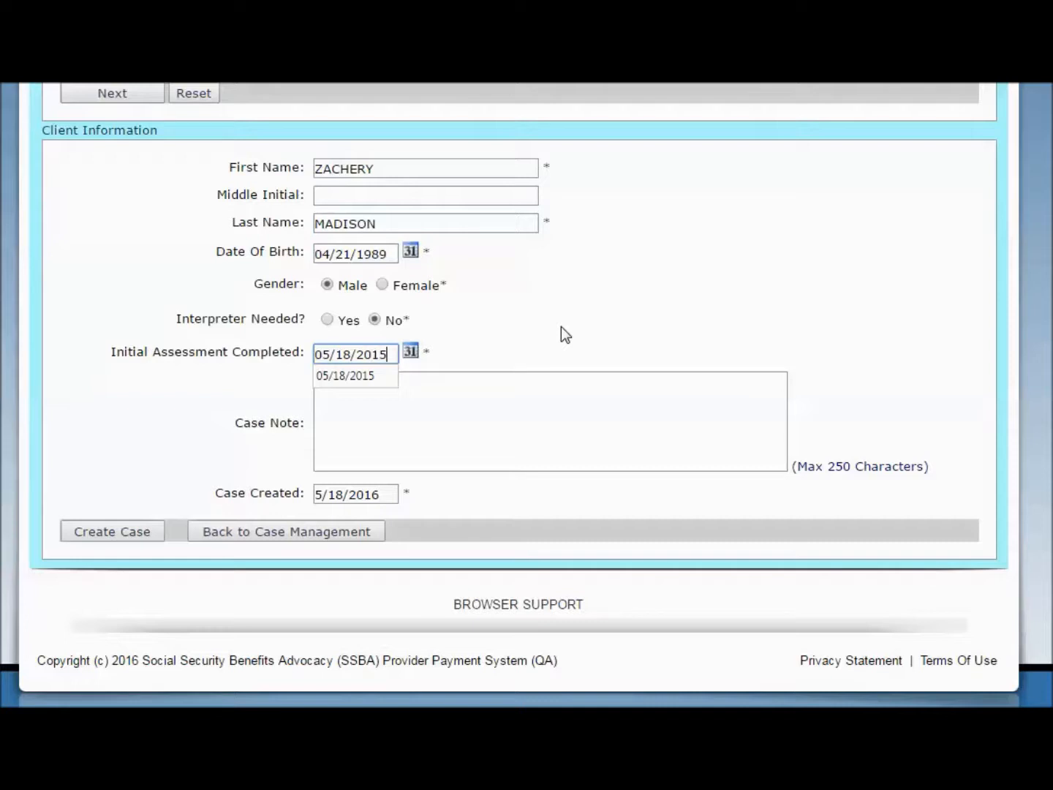
pyautogui.press('Escape')
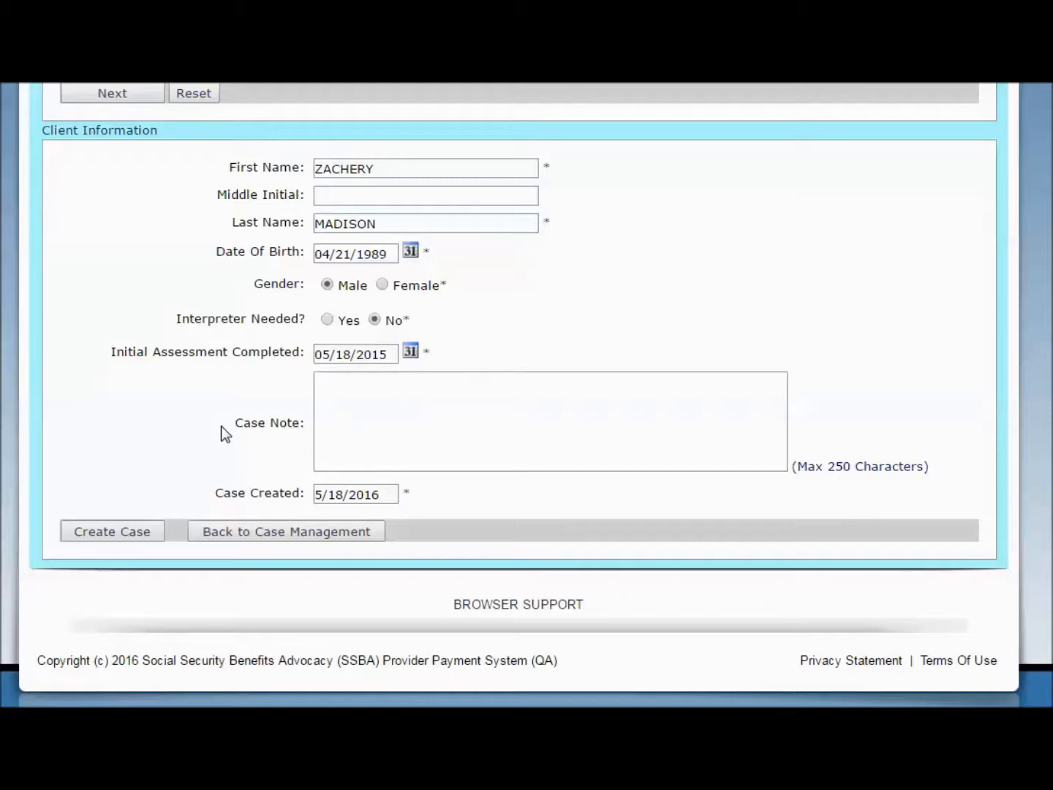
pyautogui.click(328, 392)
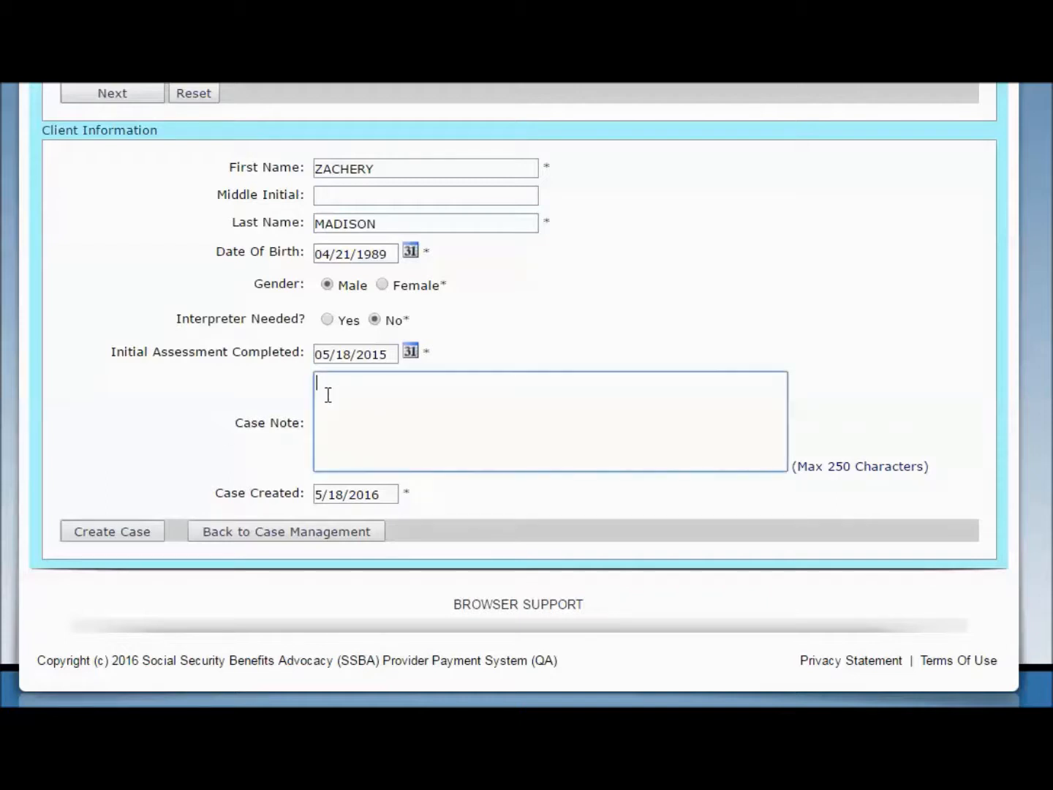
pyautogui.click(393, 499)
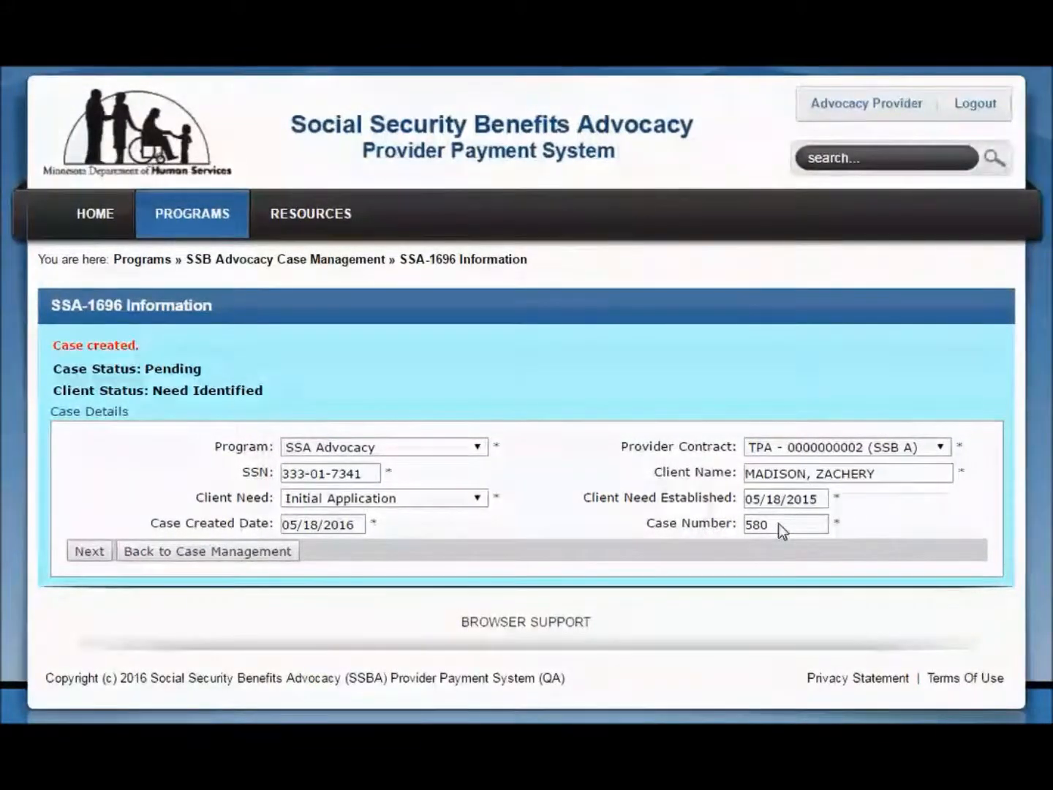
# Continue to the SSA-1696 client information and set the date the form was signed to 05/18/2015
pyautogui.click(91, 556)
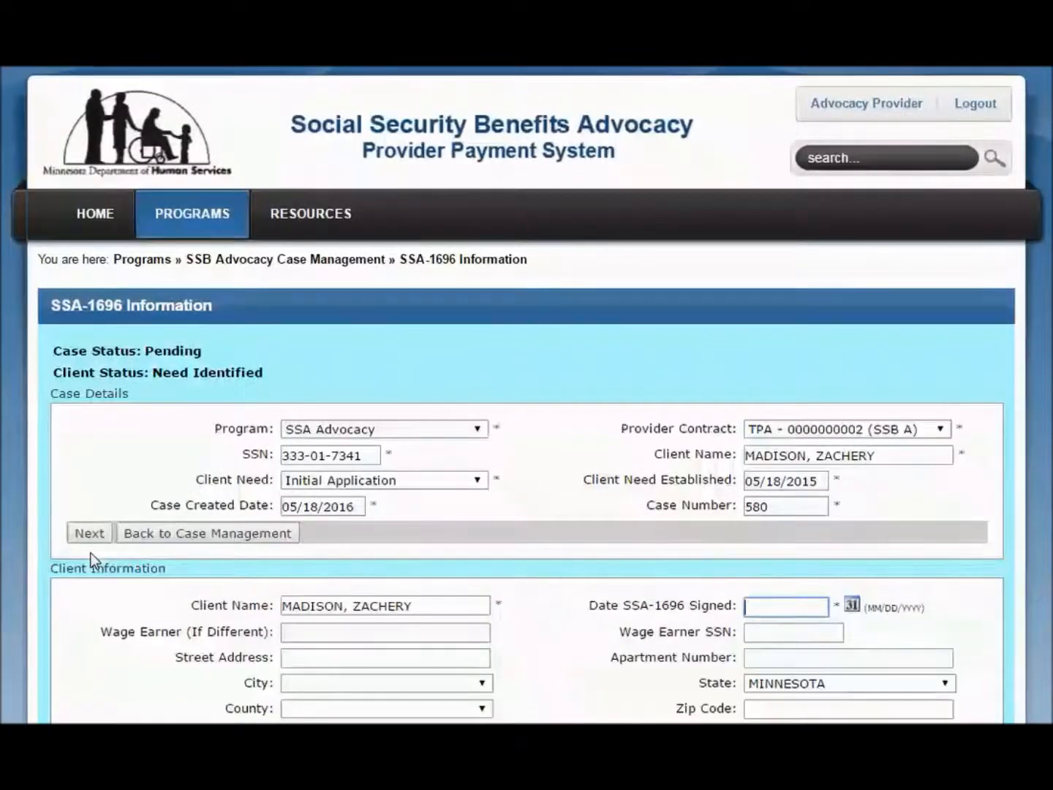
pyautogui.scroll(-2, 92, 557)
pyautogui.scroll(-2, 92, 561)
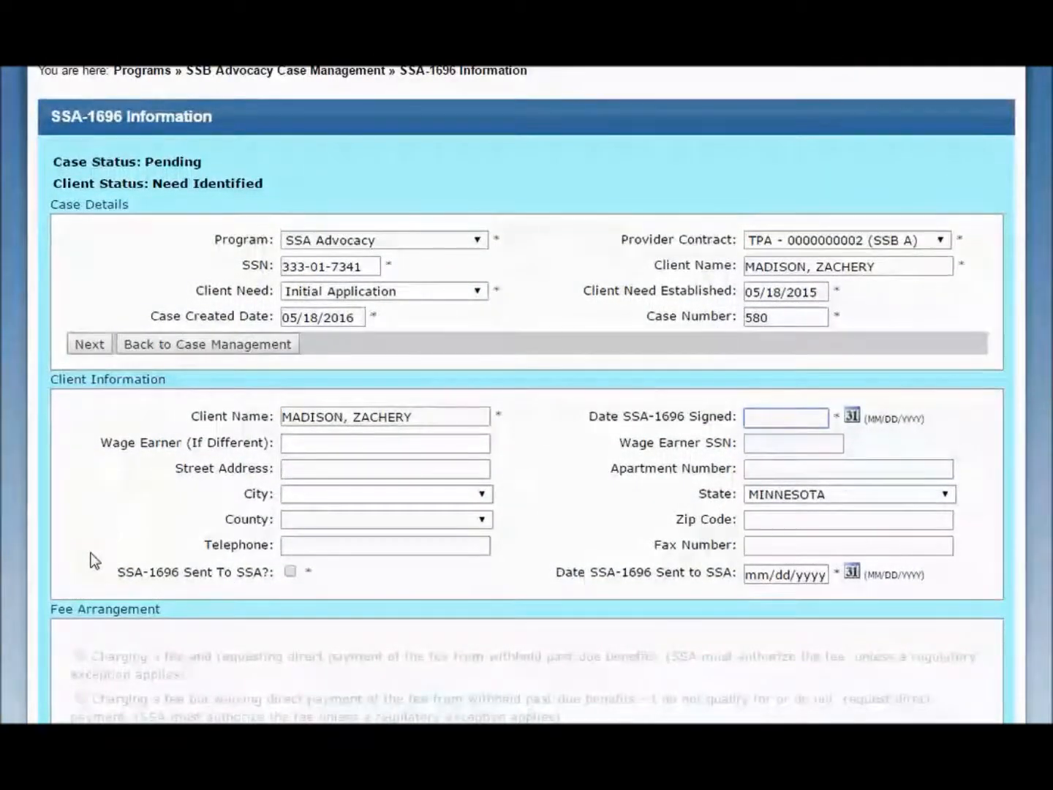
pyautogui.write('05/')
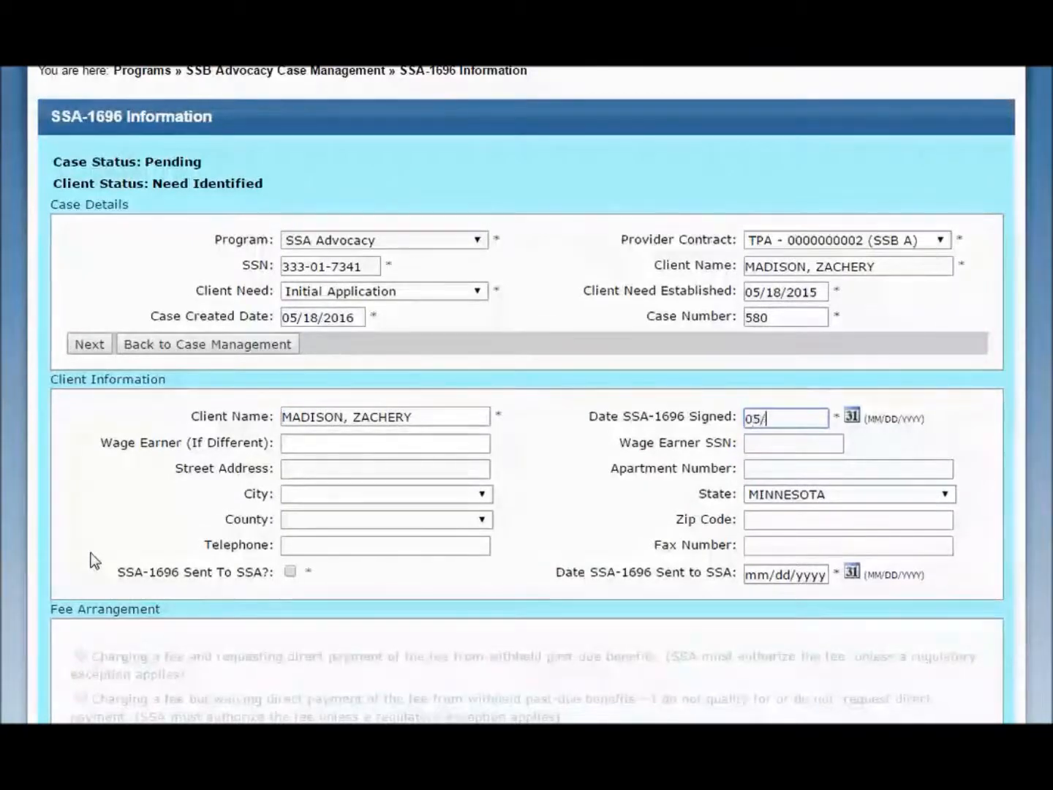
pyautogui.write('18/2015')
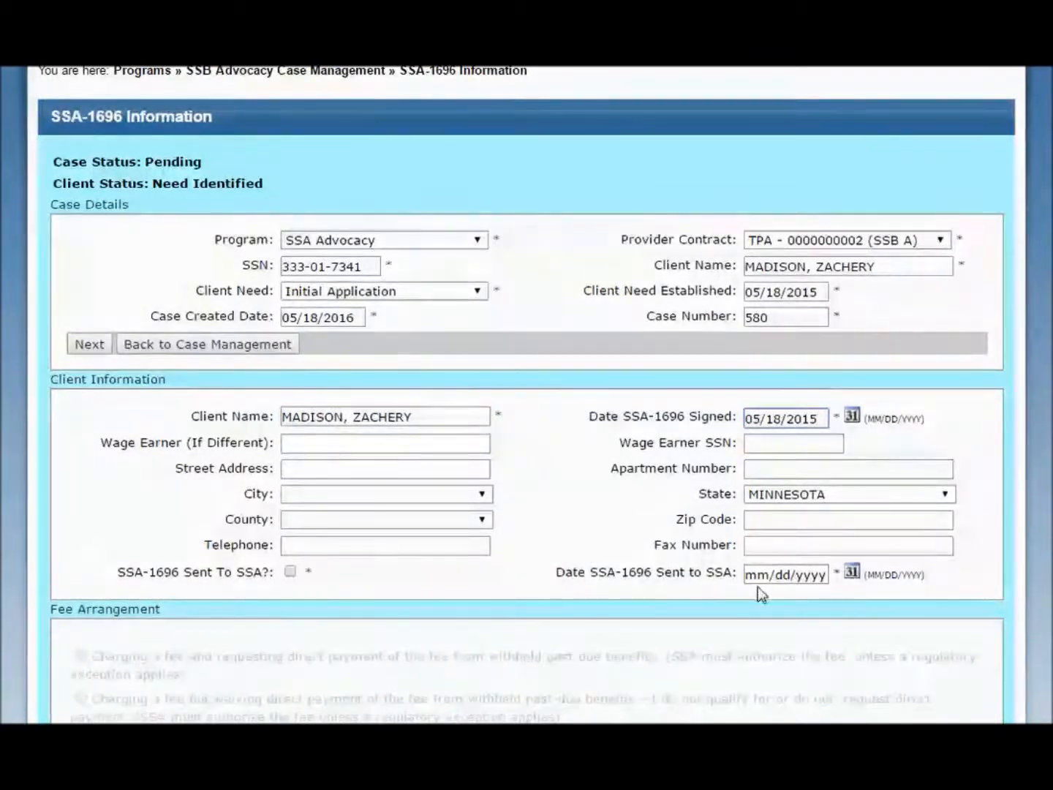
# Mark the SSA-1696 as sent to SSA and set its sent date to 05/18/2015
pyautogui.click(290, 573)
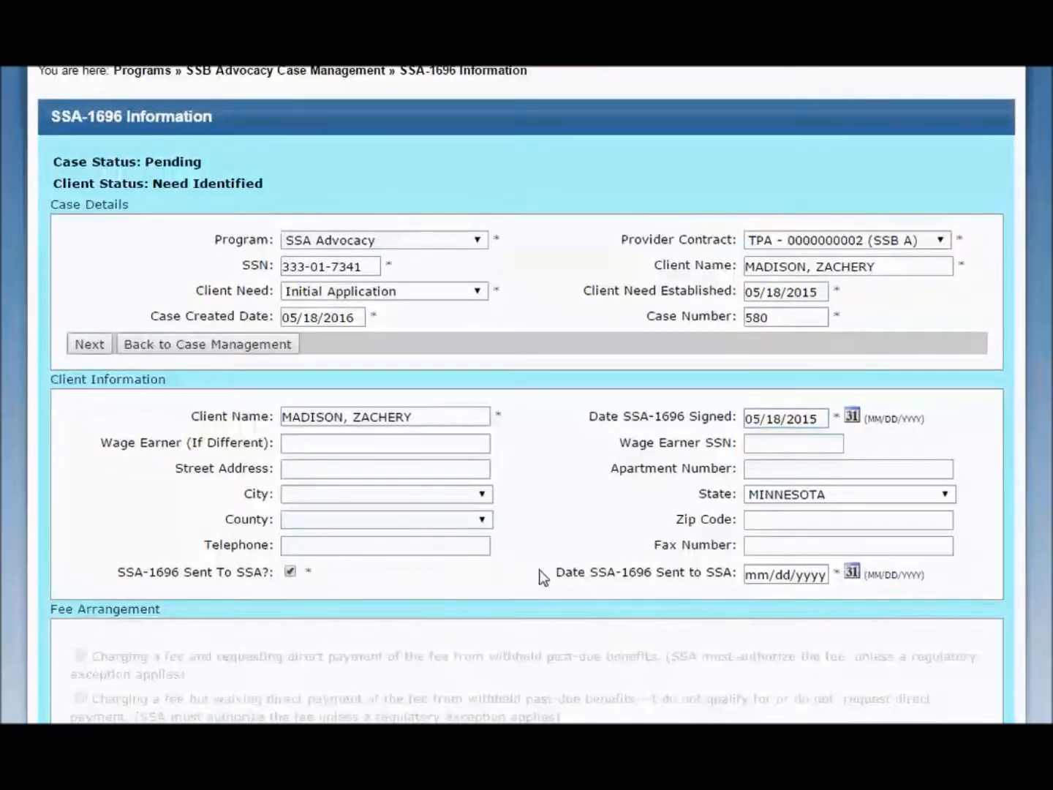
pyautogui.click(765, 575)
pyautogui.write('0')
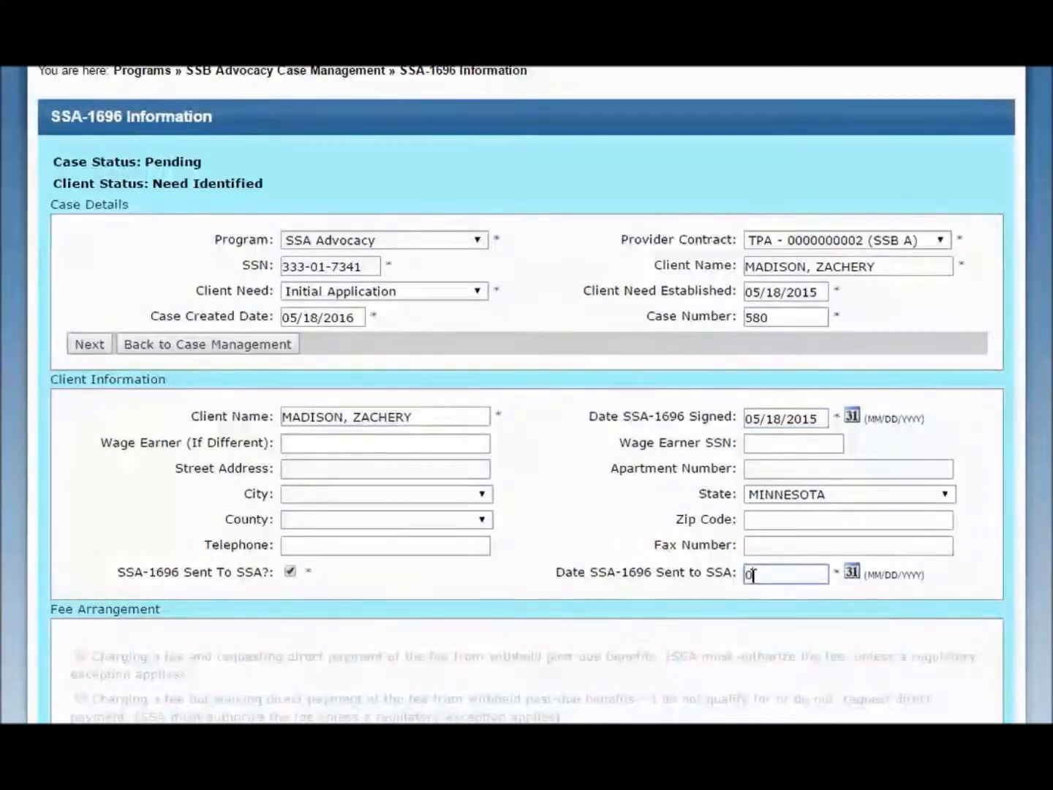
pyautogui.write('5/18/2015')
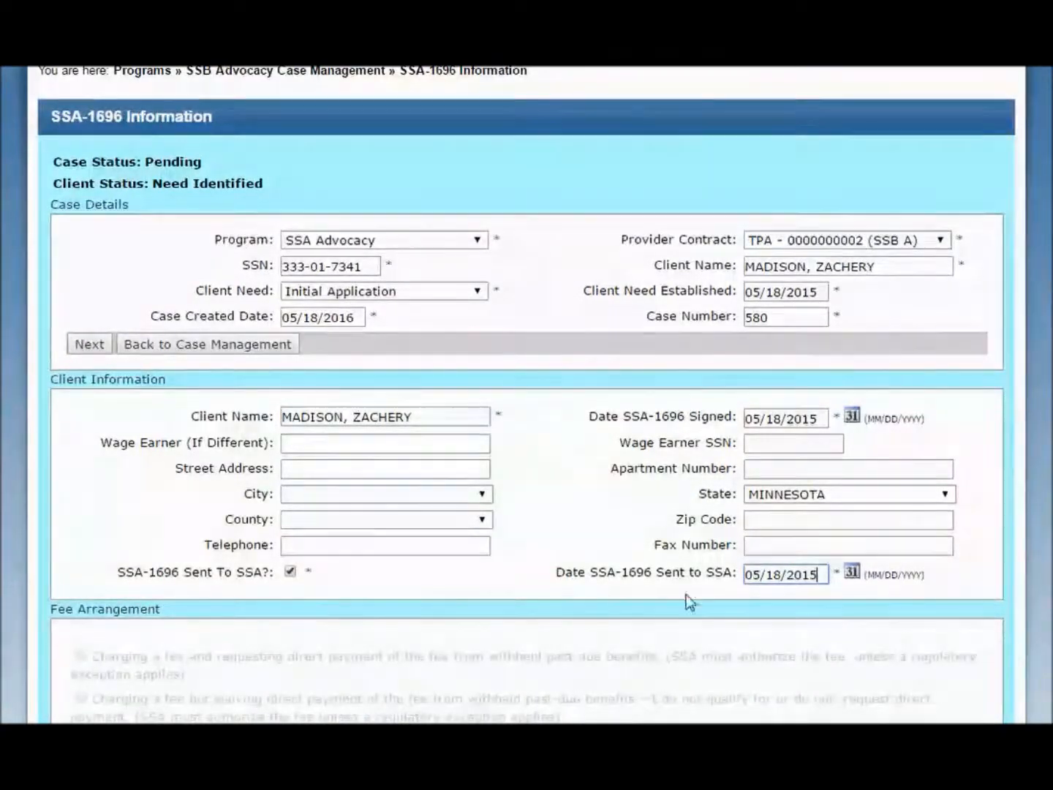
# Choose the fee arrangement that waives fees and expenses from the claimant and any auxiliary beneficiaries
pyautogui.scroll(-3, 474, 633)
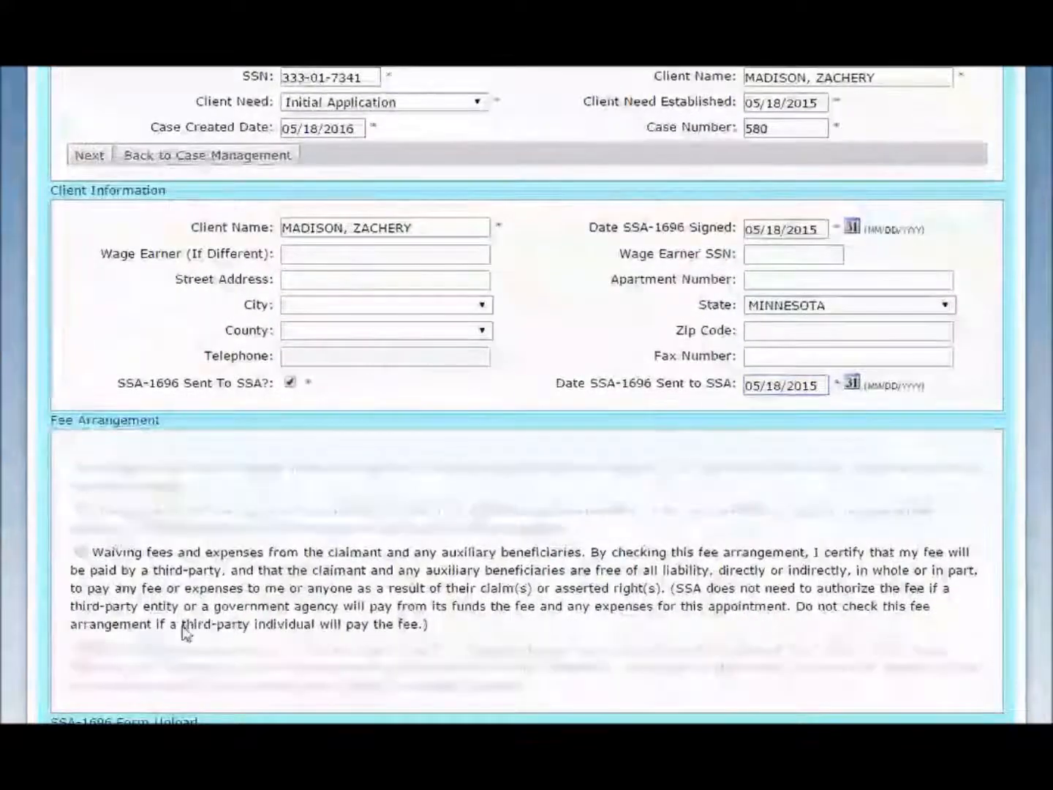
pyautogui.scroll(-2, 184, 630)
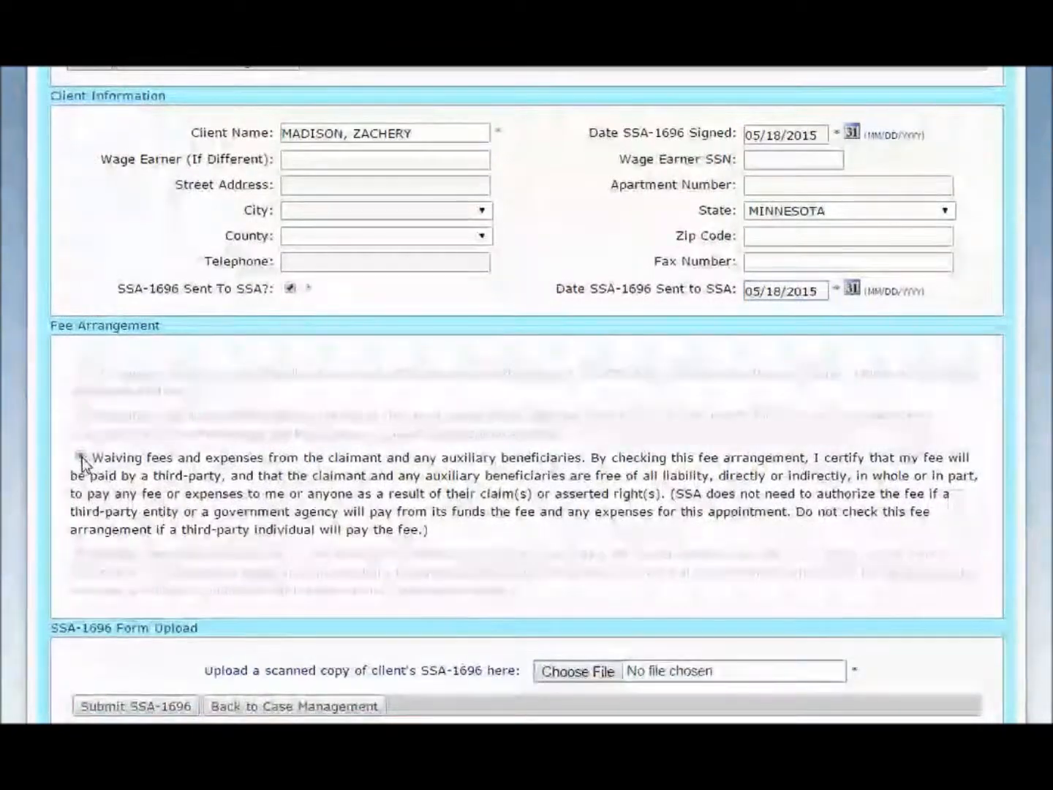
pyautogui.click(82, 458)
# Attach the scanned form SSA 1696.pdf from the A SSA 1696s folder and submit the SSA-1696
pyautogui.scroll(-2, 181, 560)
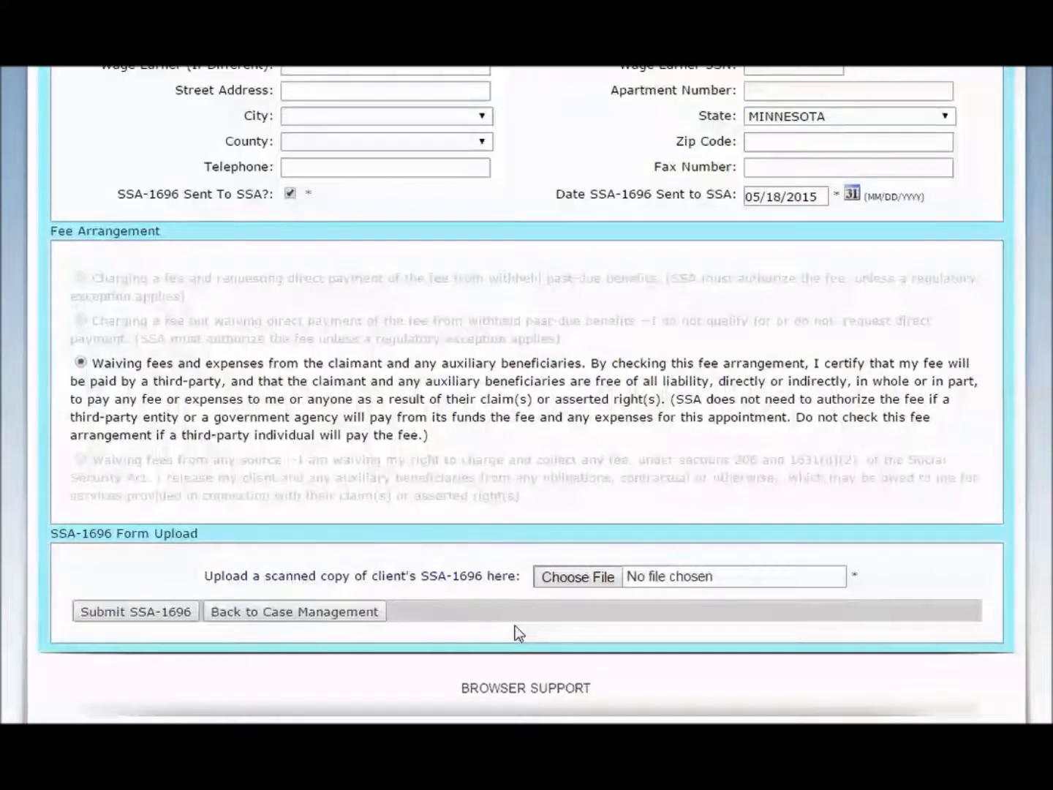
pyautogui.click(574, 579)
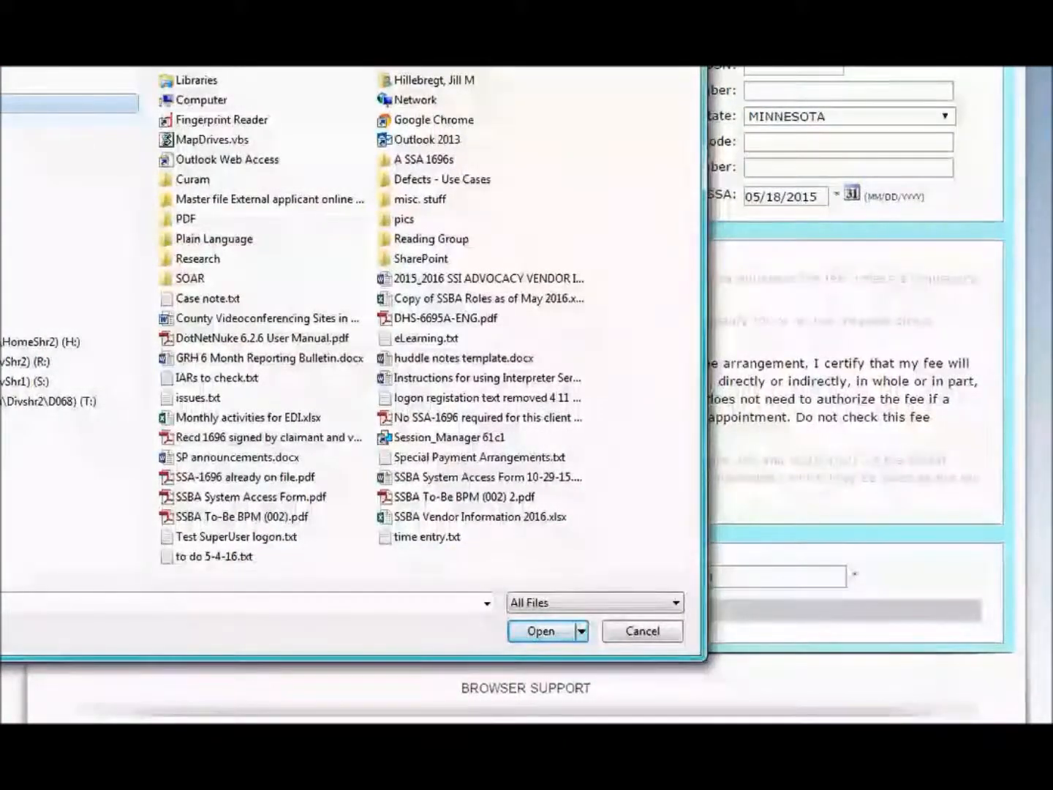
pyautogui.doubleClick(395, 163)
pyautogui.doubleClick(221, 106)
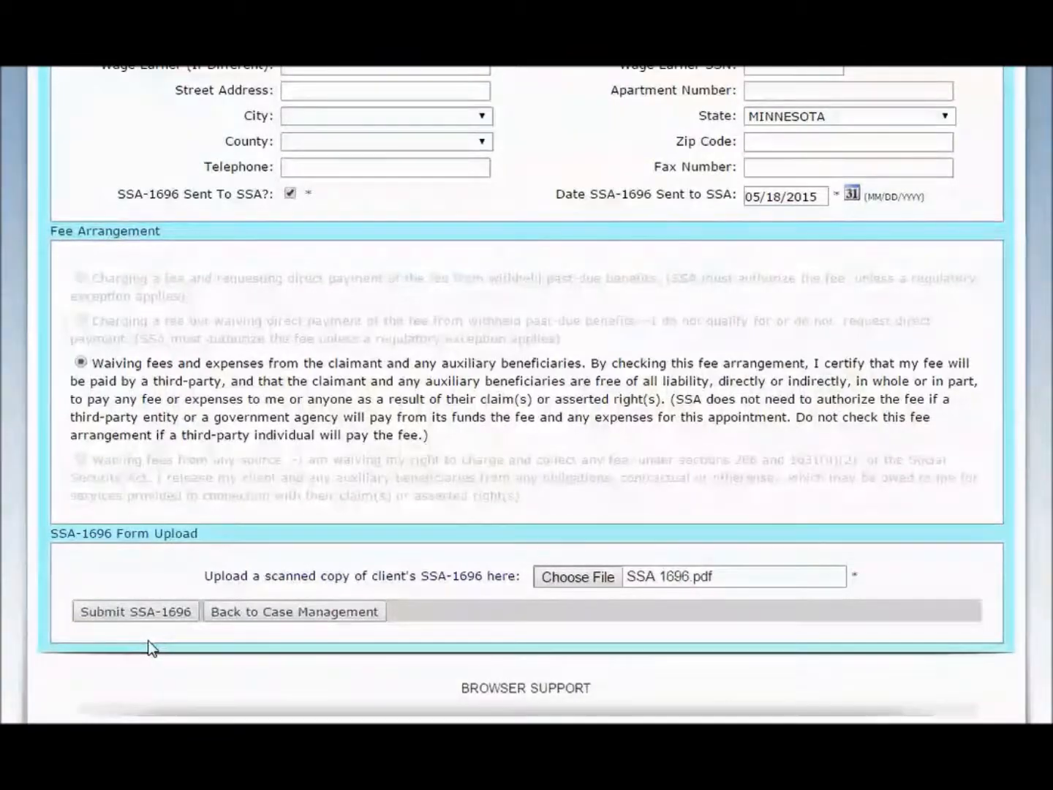
pyautogui.click(155, 619)
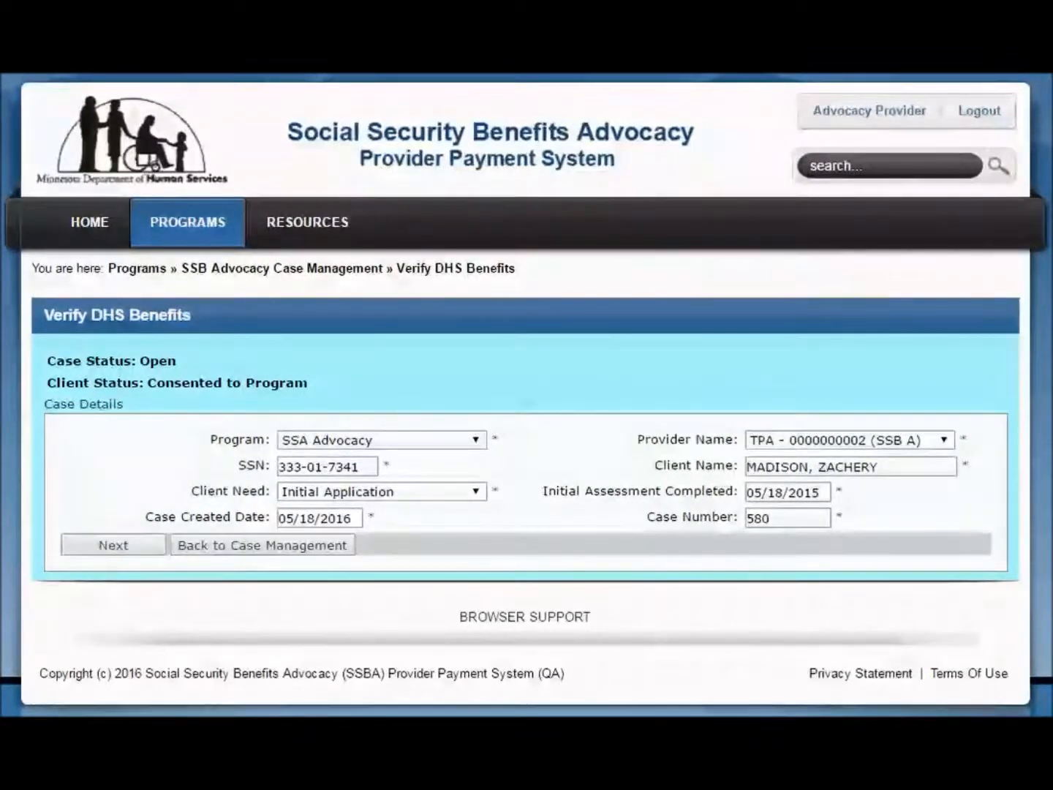
# Proceed with the DHS benefits verification for the case and review the DHS benefits the client receives
pyautogui.click(146, 548)
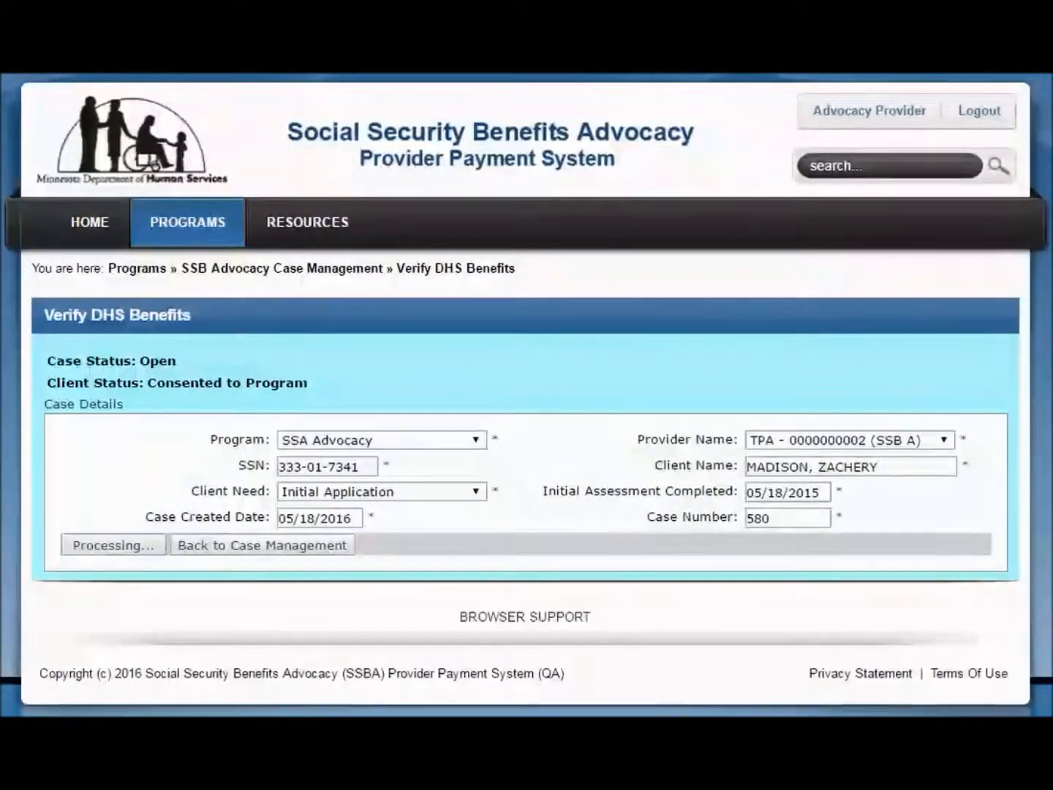
pyautogui.scroll(-1, 123, 591)
pyautogui.scroll(-3, 123, 591)
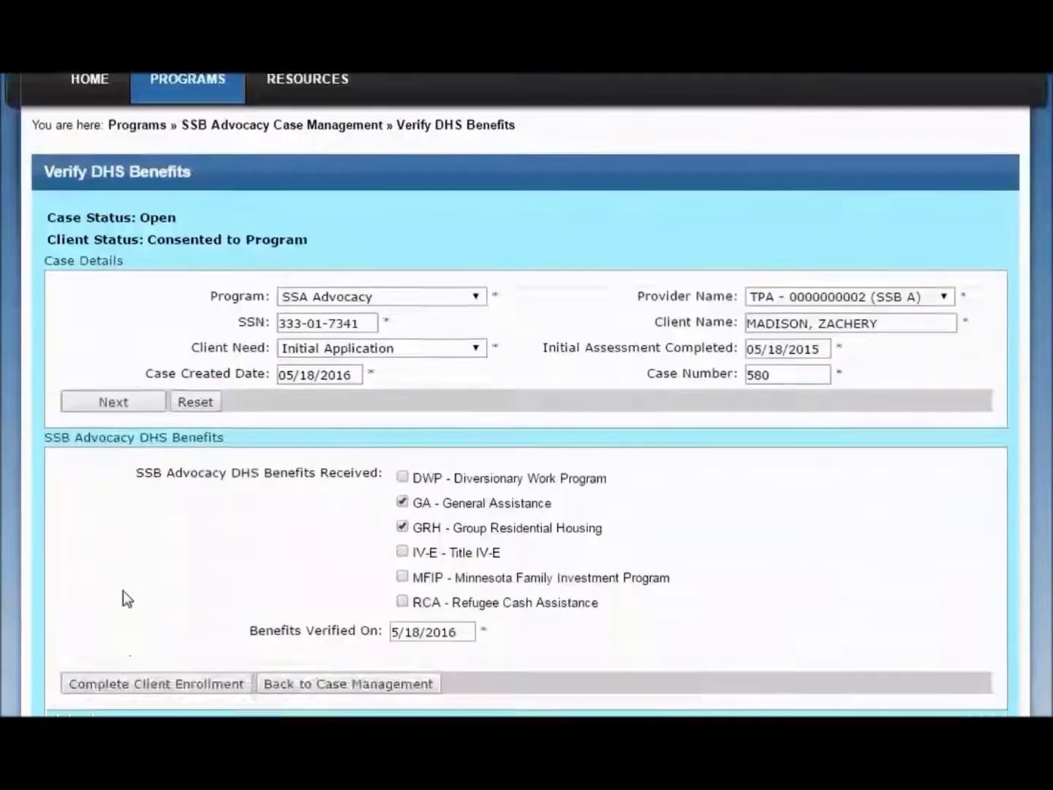
pyautogui.scroll(-2, 123, 590)
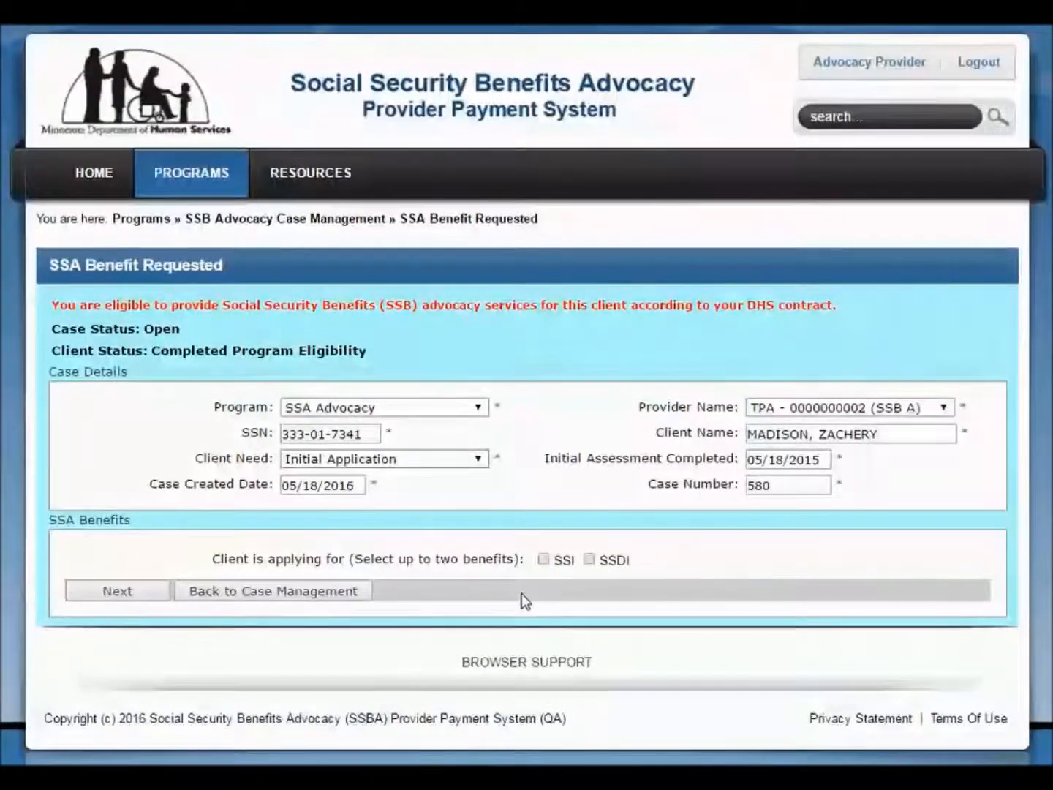
# Record that the client is applying for both SSI and SSDI, and proceed to the service enrollment details
pyautogui.click(544, 560)
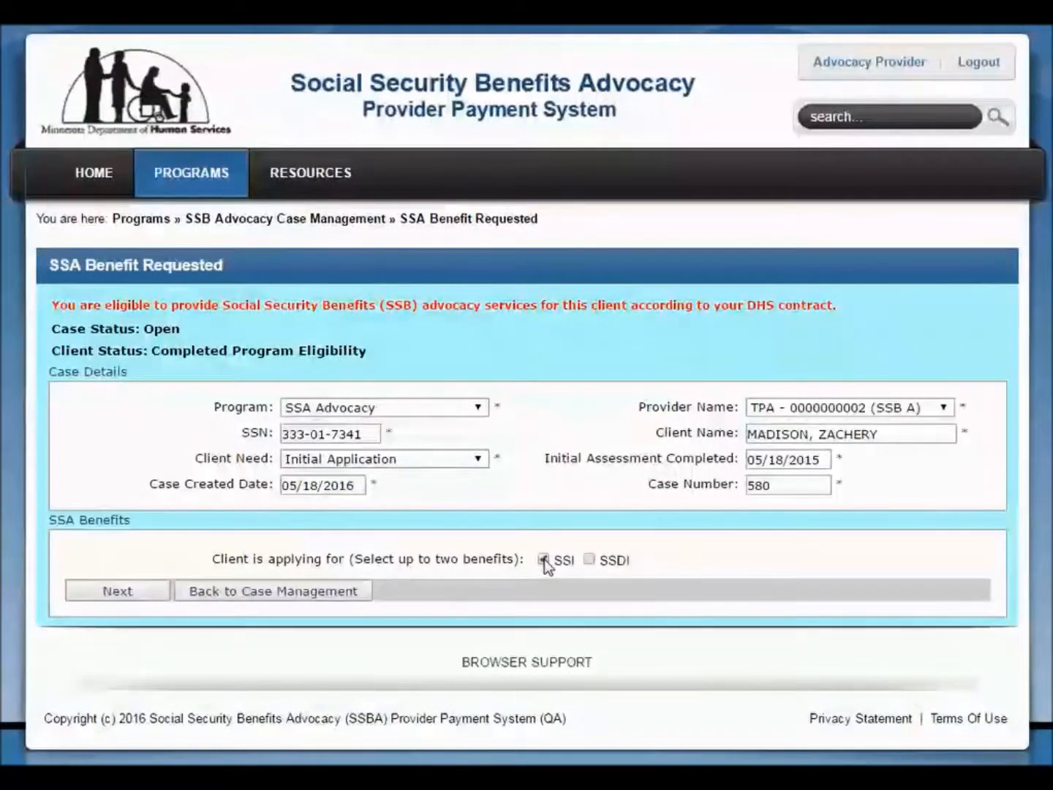
pyautogui.click(589, 560)
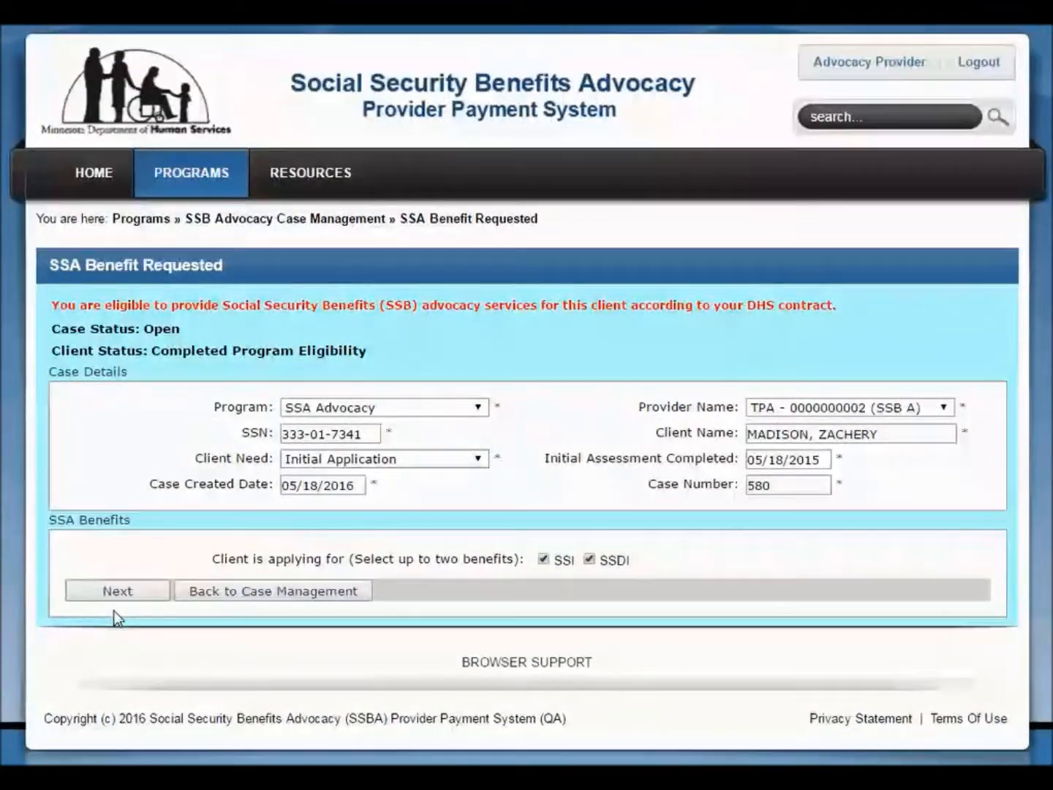
pyautogui.click(95, 591)
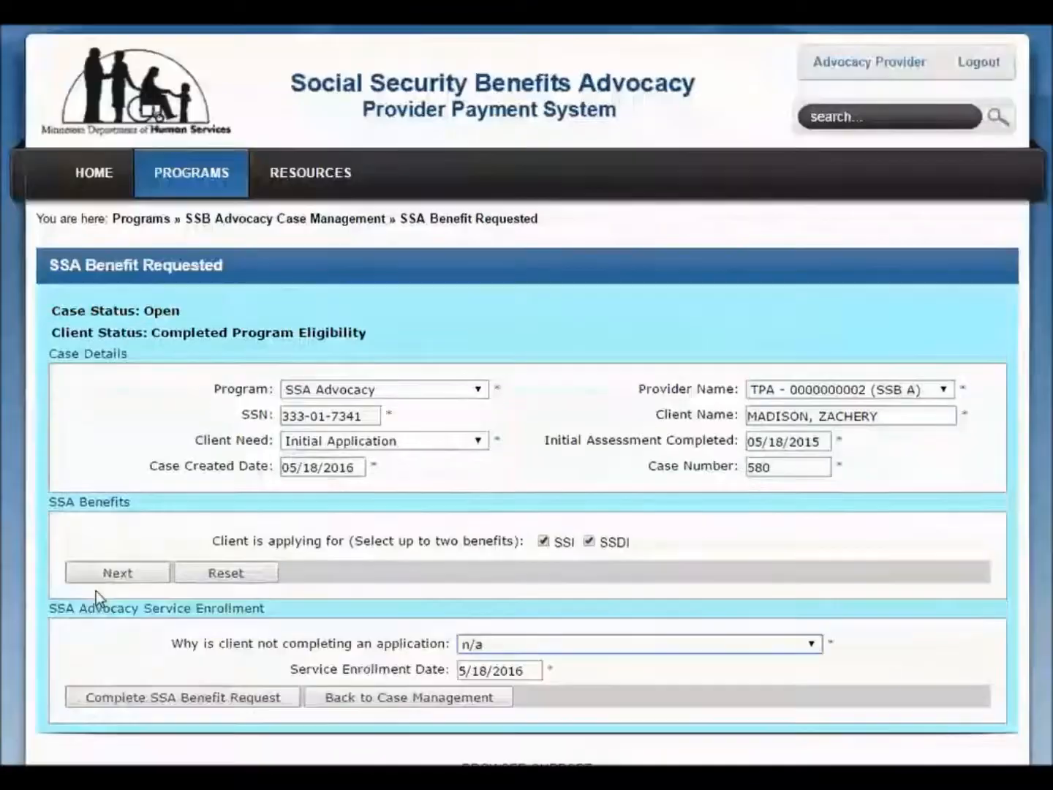
# Keep n/a as the reason for the client not completing an application, and complete the SSA benefit request
pyautogui.scroll(-2, 95, 596)
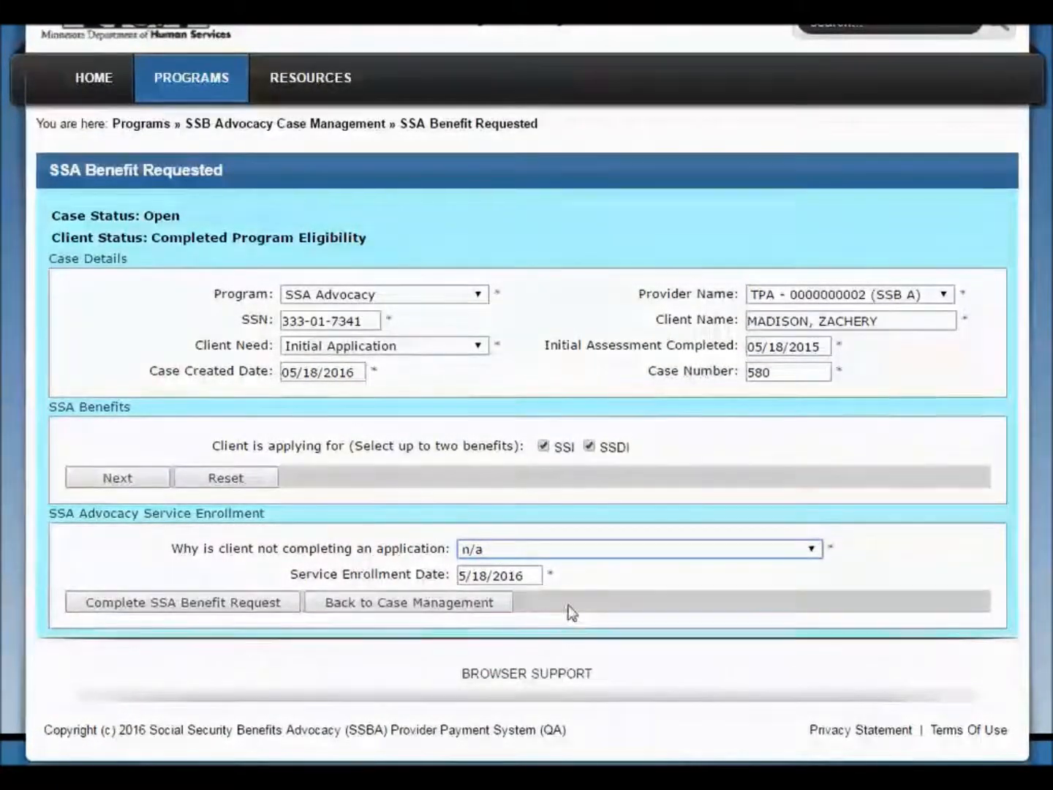
pyautogui.click(812, 550)
pyautogui.click(814, 555)
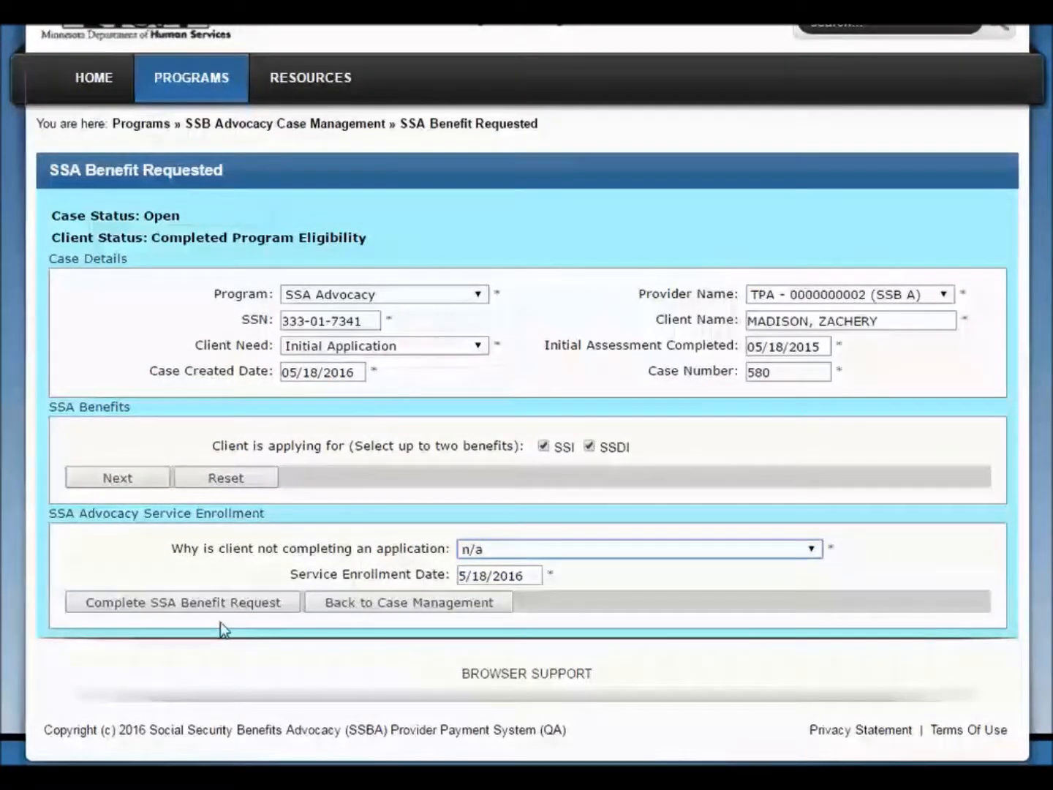
pyautogui.click(164, 605)
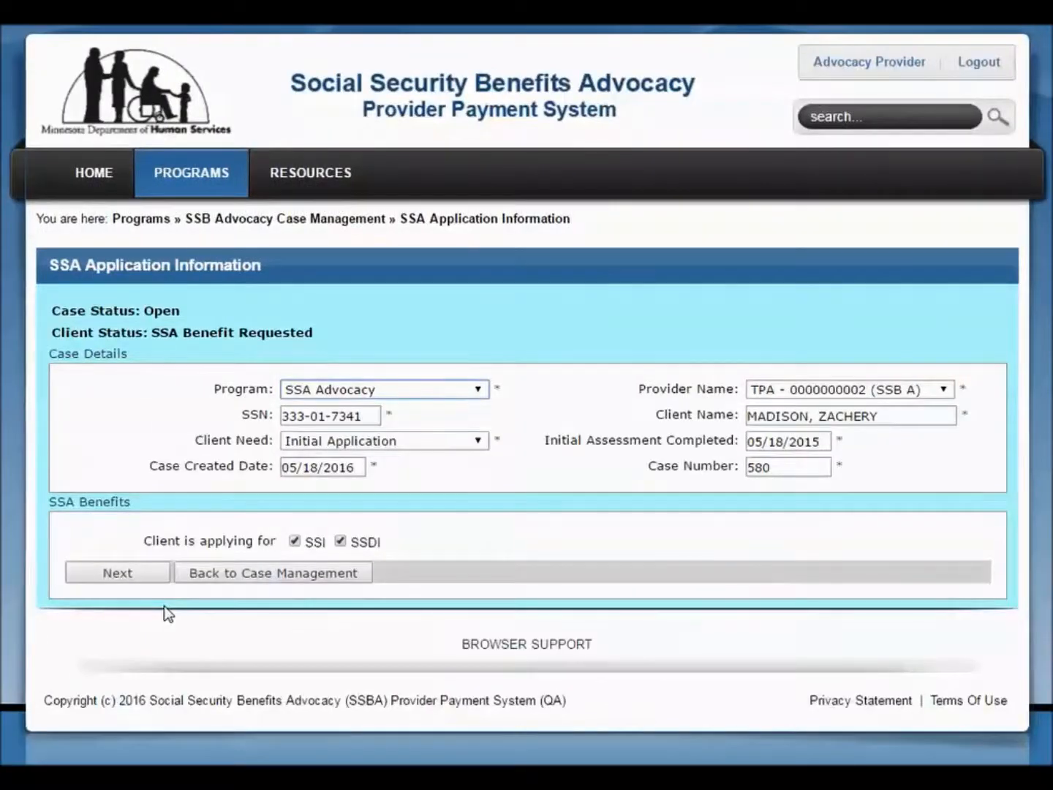
# Proceed with the SSA application information for SSI and SSDI, and set the SSI application submission date to 05/31/2015
pyautogui.click(138, 574)
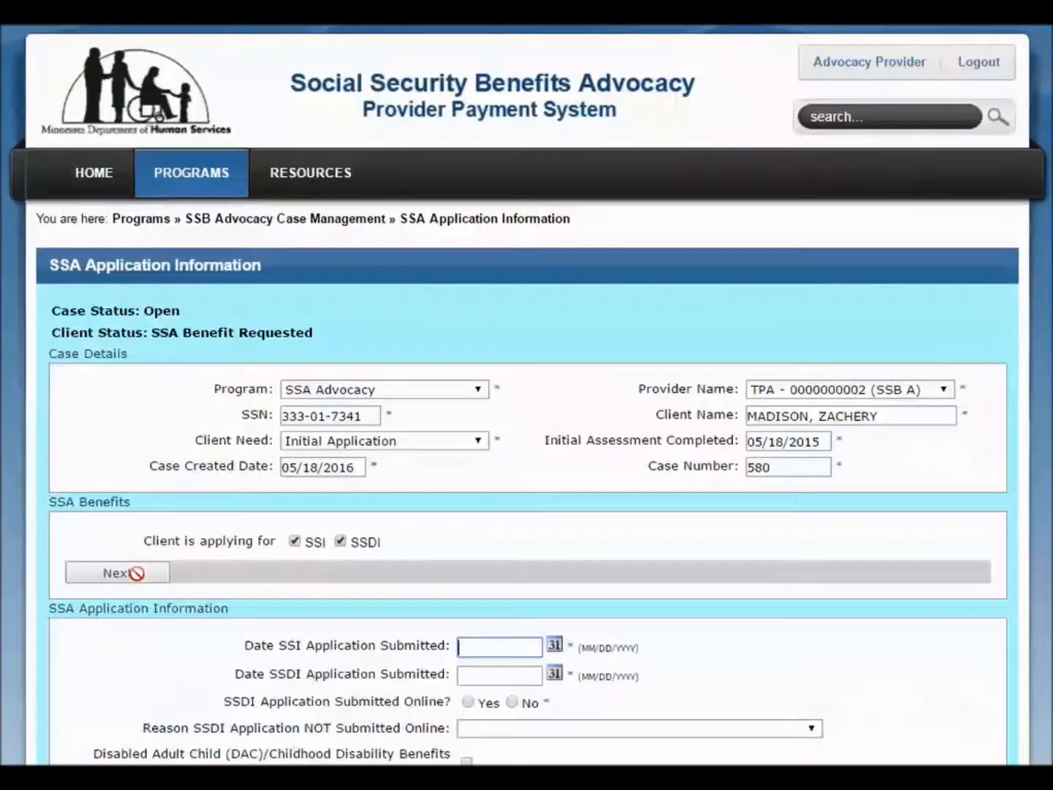
pyautogui.scroll(-3, 134, 575)
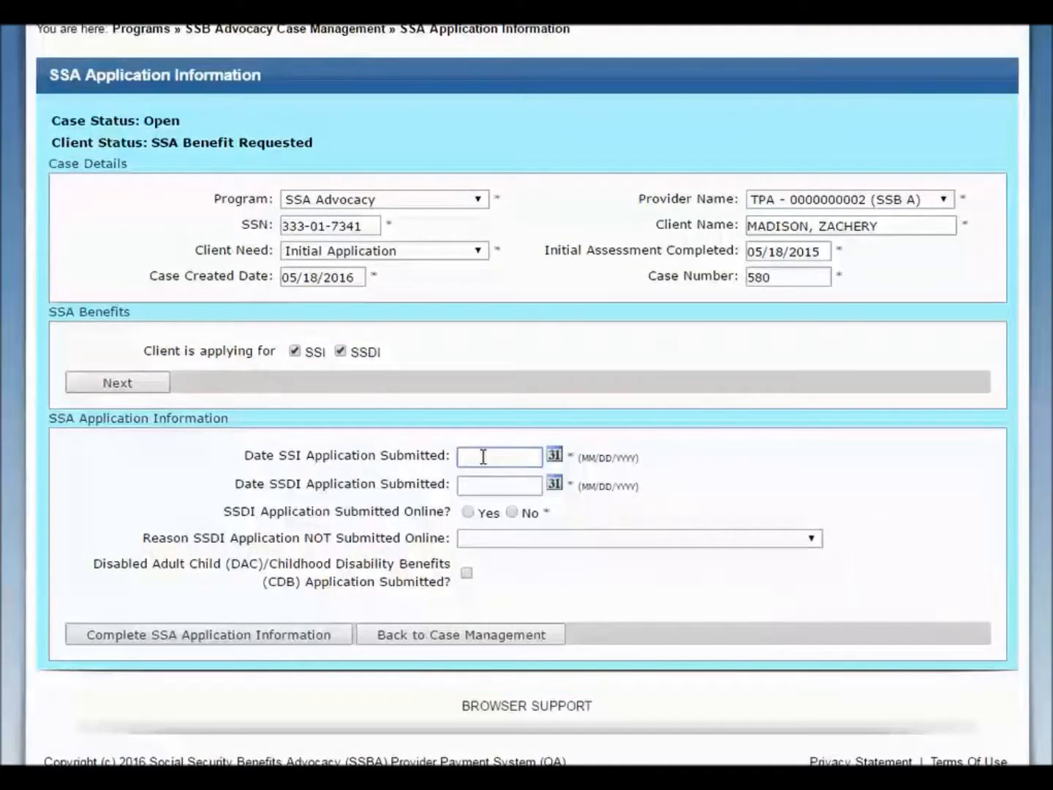
pyautogui.write('05/')
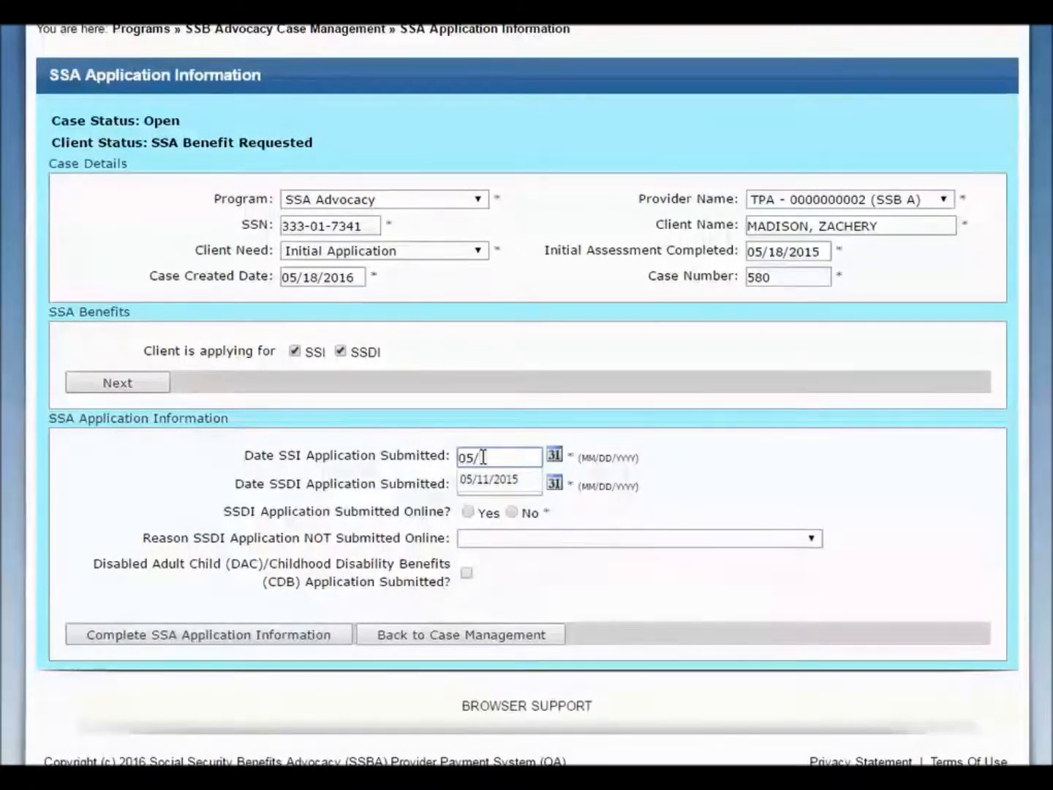
pyautogui.write('11/2015')
# Set the SSDI application submission date to 05/31/2015 and mark the SSDI application as submitted online
pyautogui.click(483, 479)
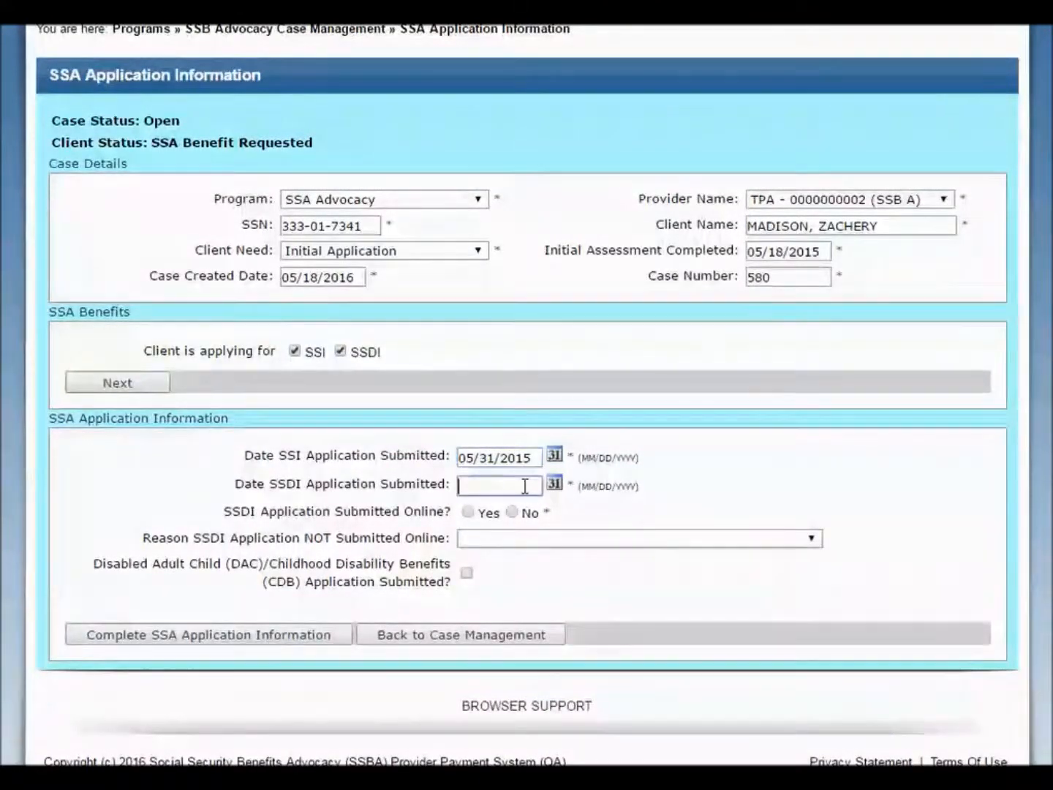
pyautogui.write('05/')
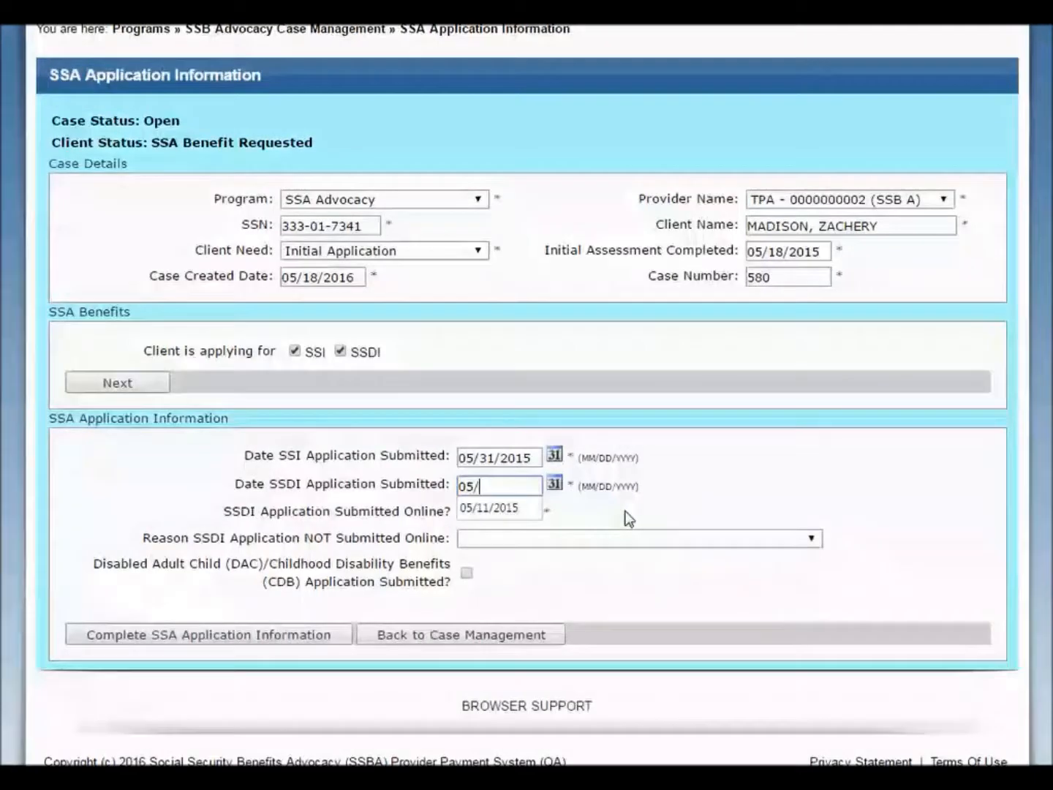
pyautogui.write('31/')
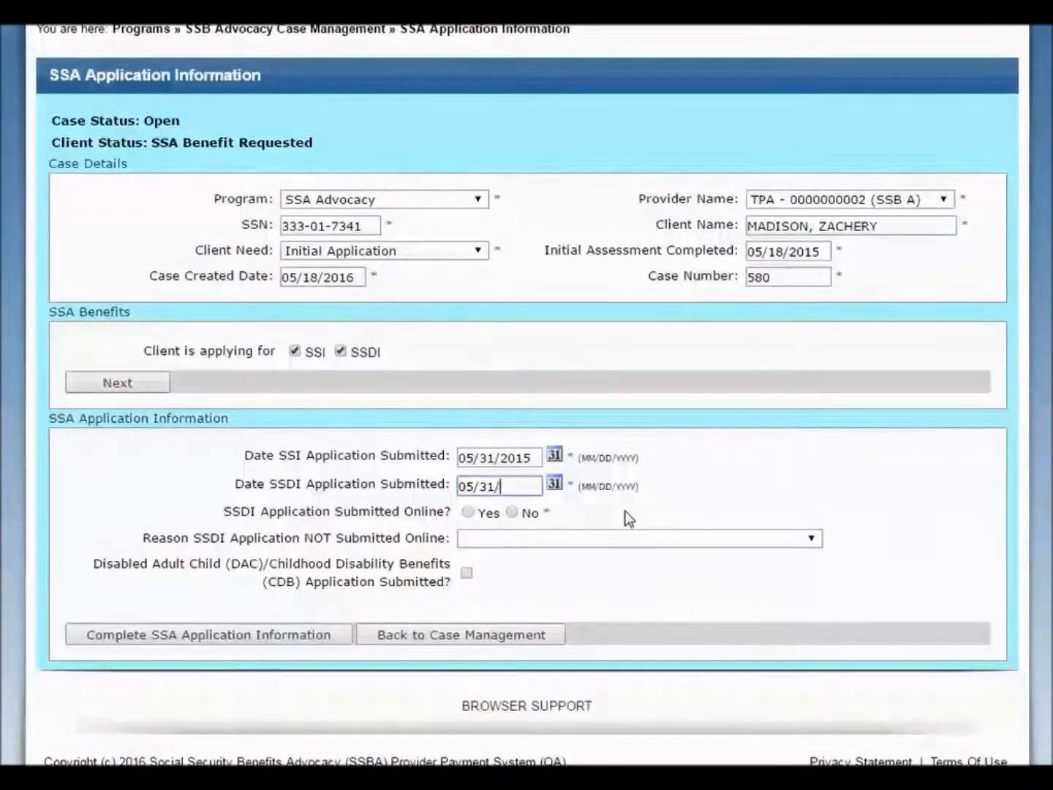
pyautogui.write('2015')
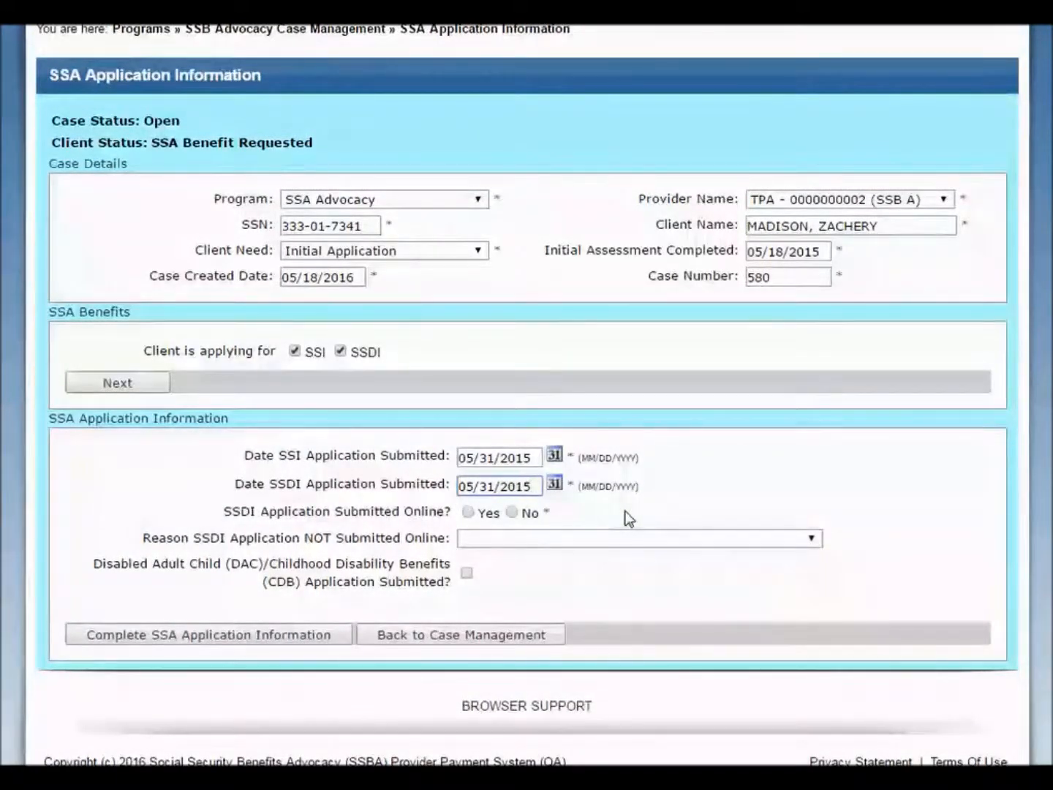
pyautogui.click(469, 514)
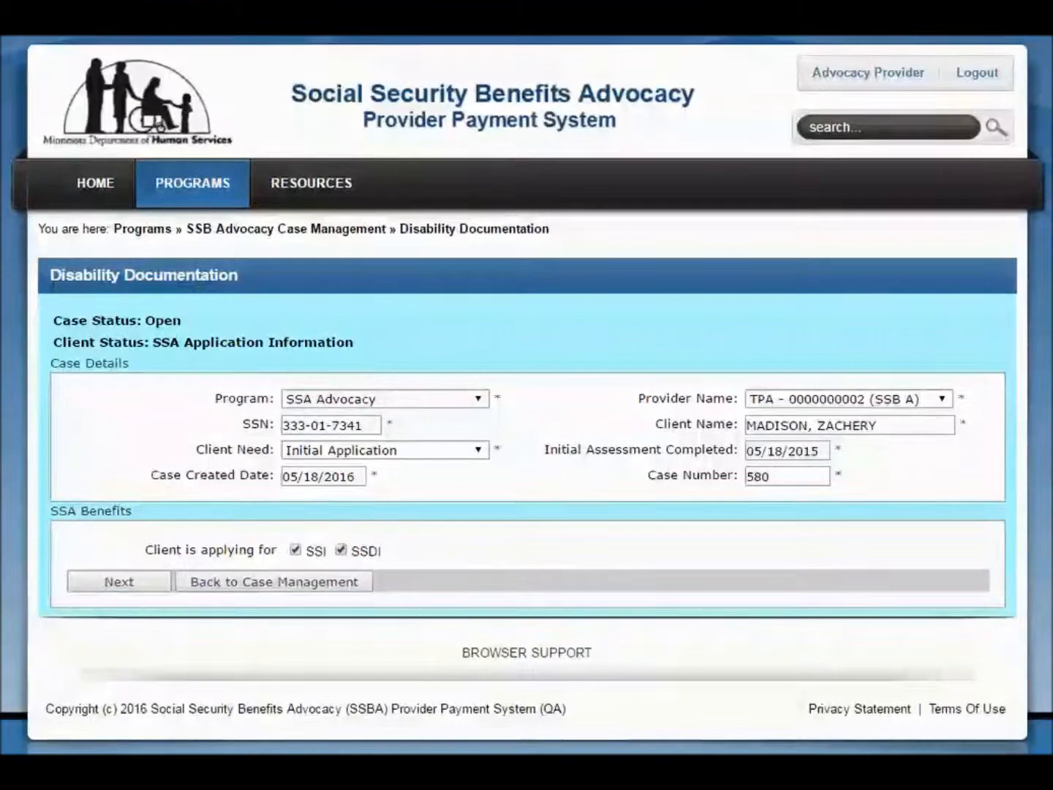
# Proceed with the disability documentation and record the adult function report as submitted on 07/21/2015
pyautogui.click(90, 582)
pyautogui.scroll(-3, 91, 585)
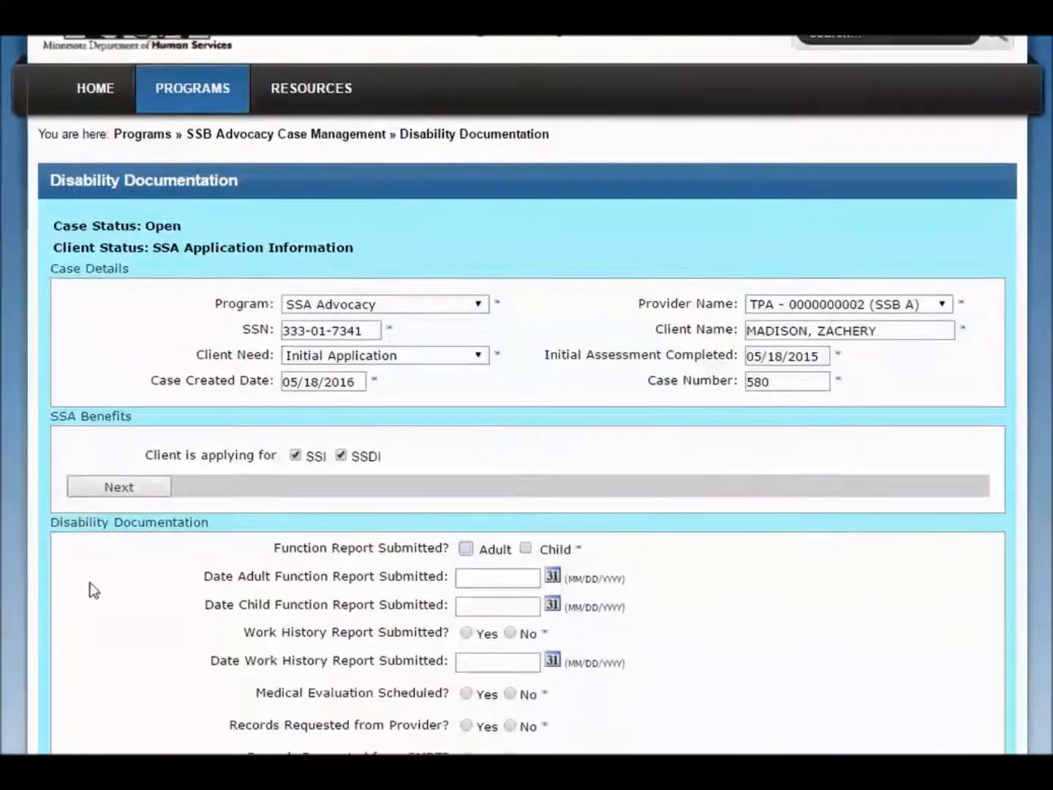
pyautogui.scroll(-2, 90, 583)
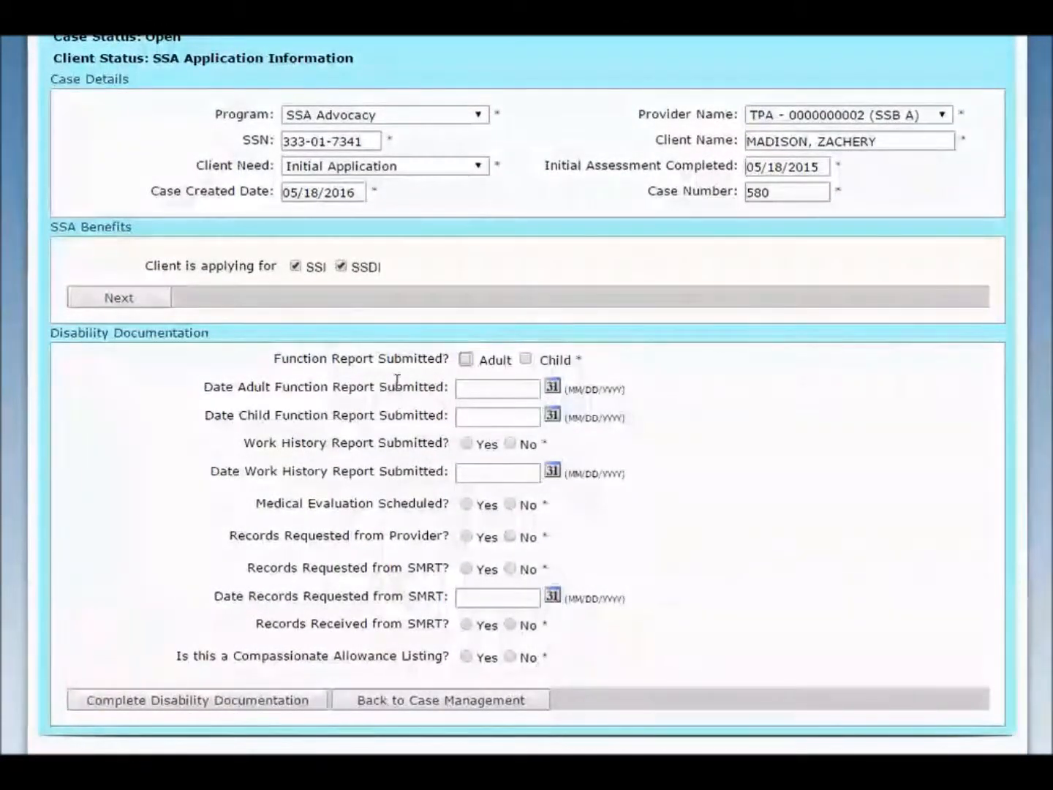
pyautogui.click(464, 359)
pyautogui.click(465, 386)
pyautogui.write('0')
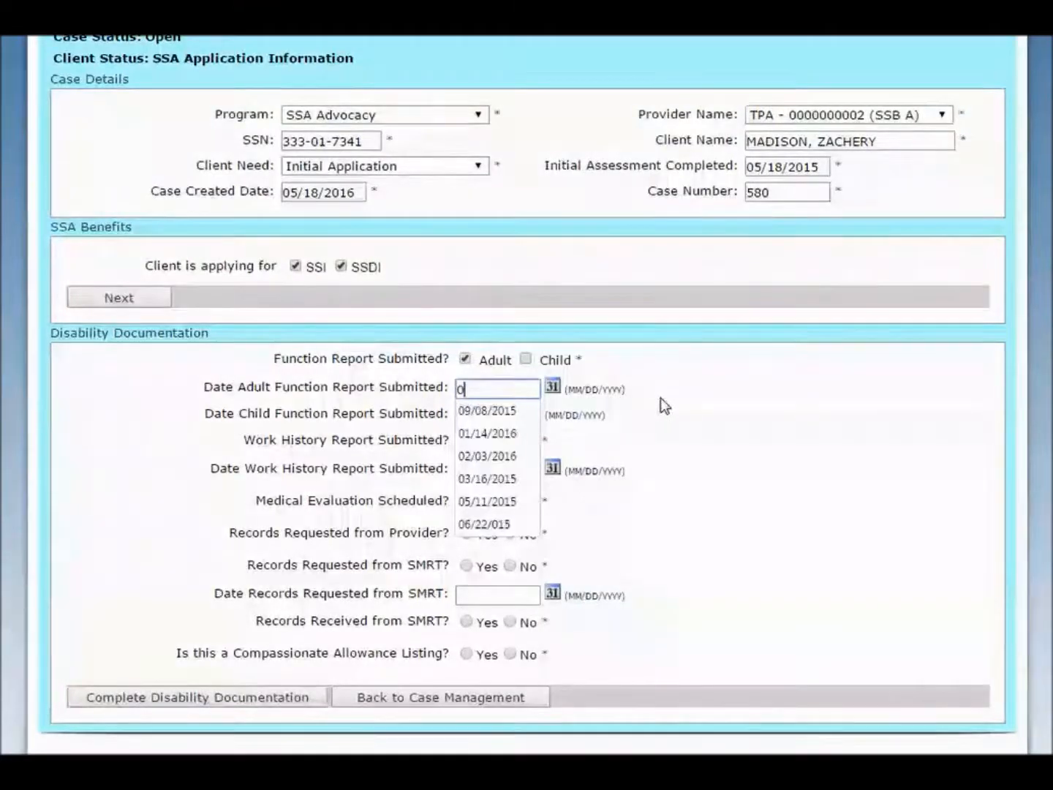
pyautogui.write('7/21/201')
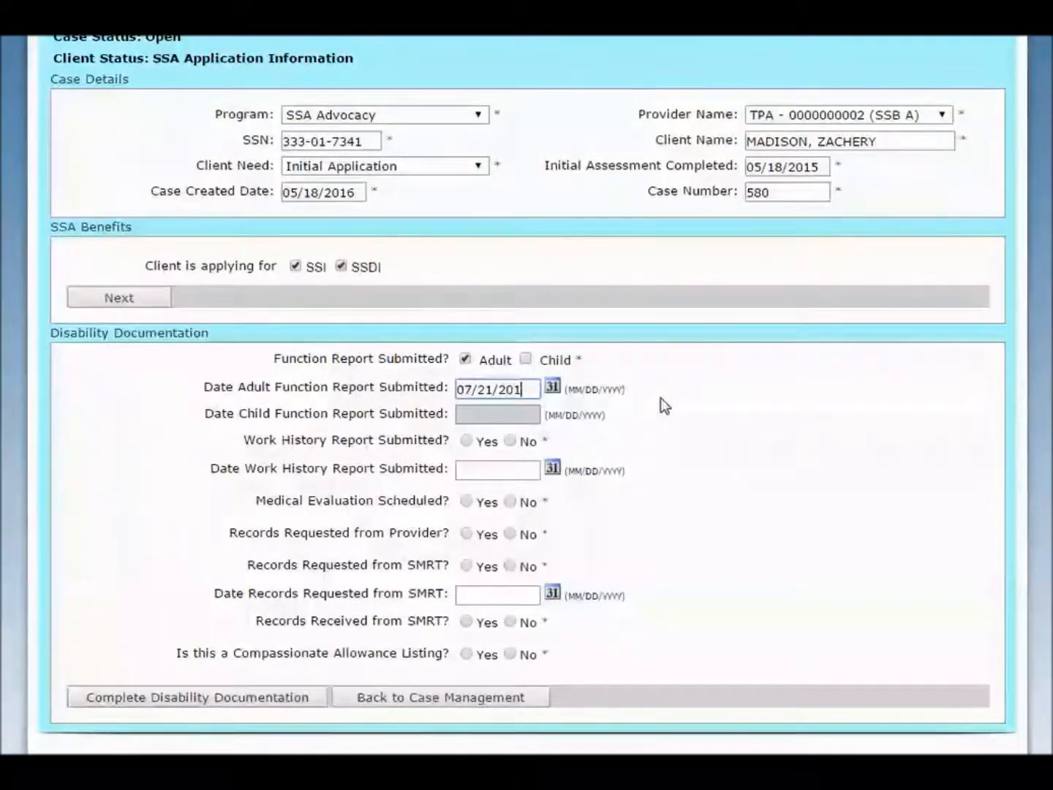
pyautogui.write('5')
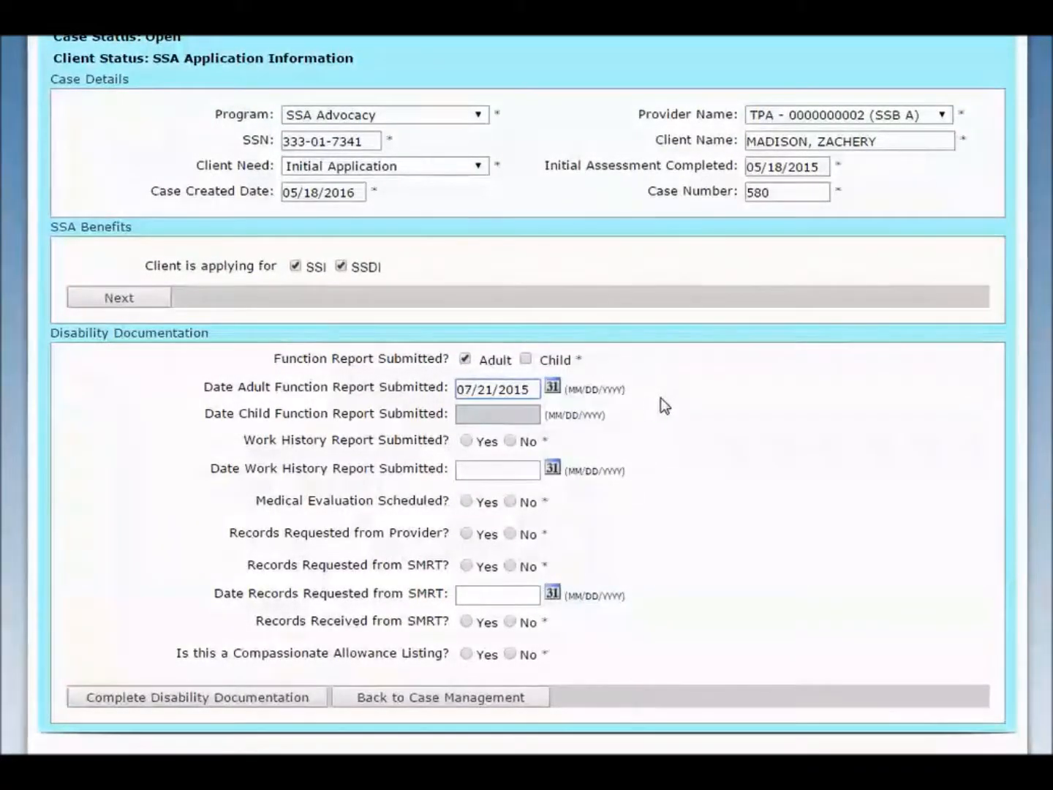
# Answer No for work history report, SMRT records request and compassionate allowance, and Yes for medical evaluation scheduled and records requested from provider
pyautogui.click(507, 441)
pyautogui.click(467, 499)
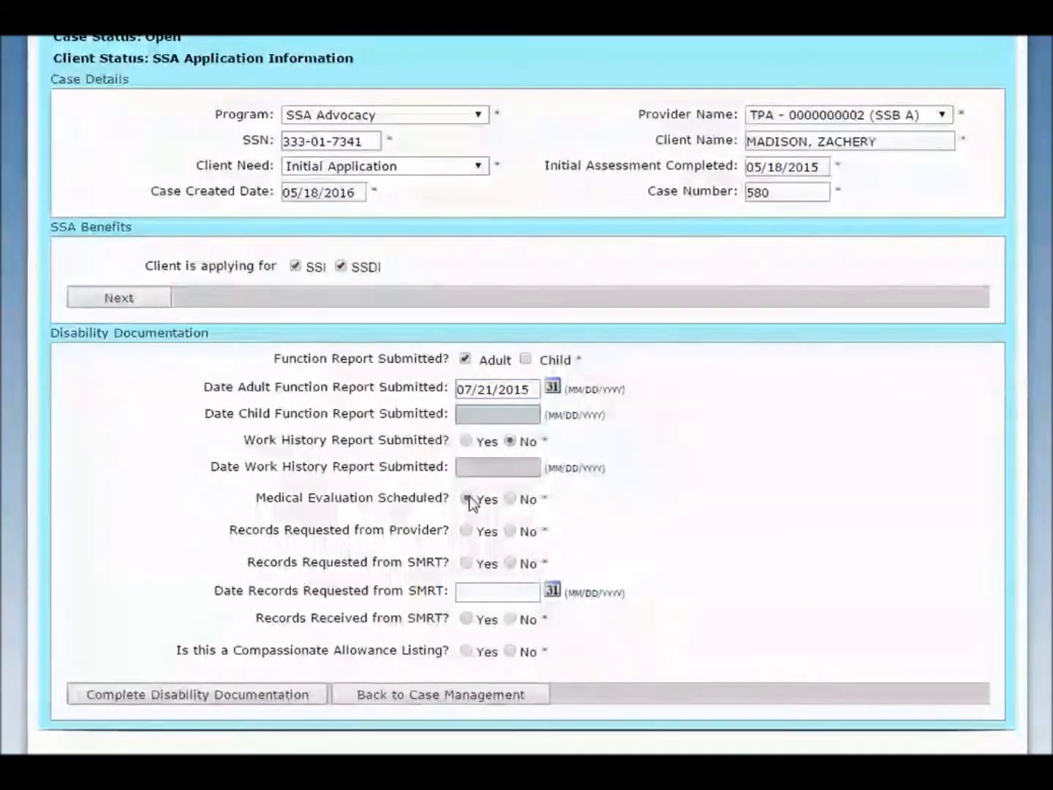
pyautogui.click(465, 532)
pyautogui.click(511, 563)
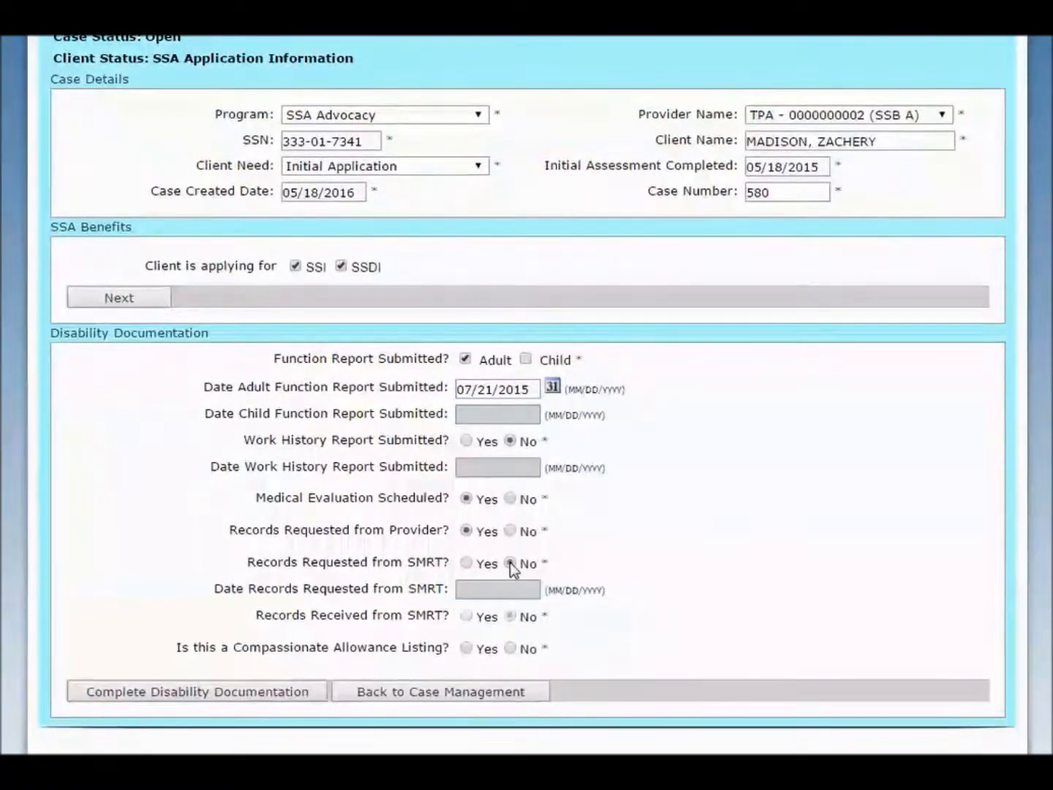
pyautogui.click(510, 649)
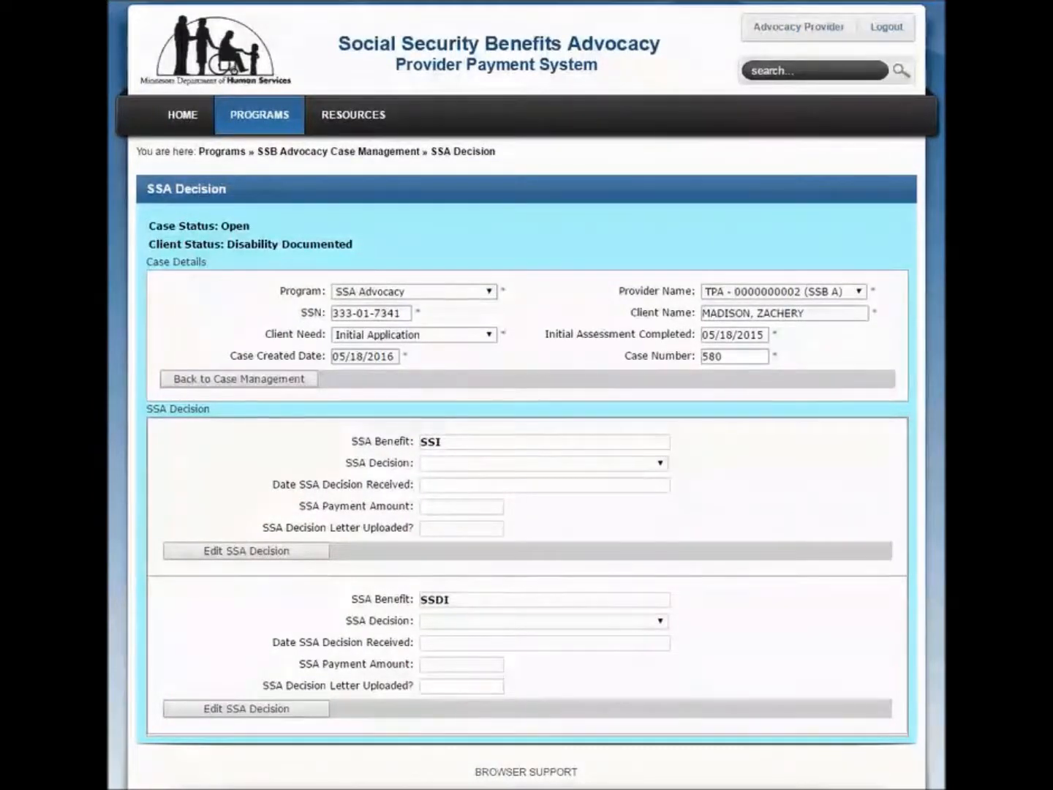
# Edit the SSI decision, choosing Approved for SSI Benefits with a decision received date of 05/24/2016
pyautogui.click(236, 553)
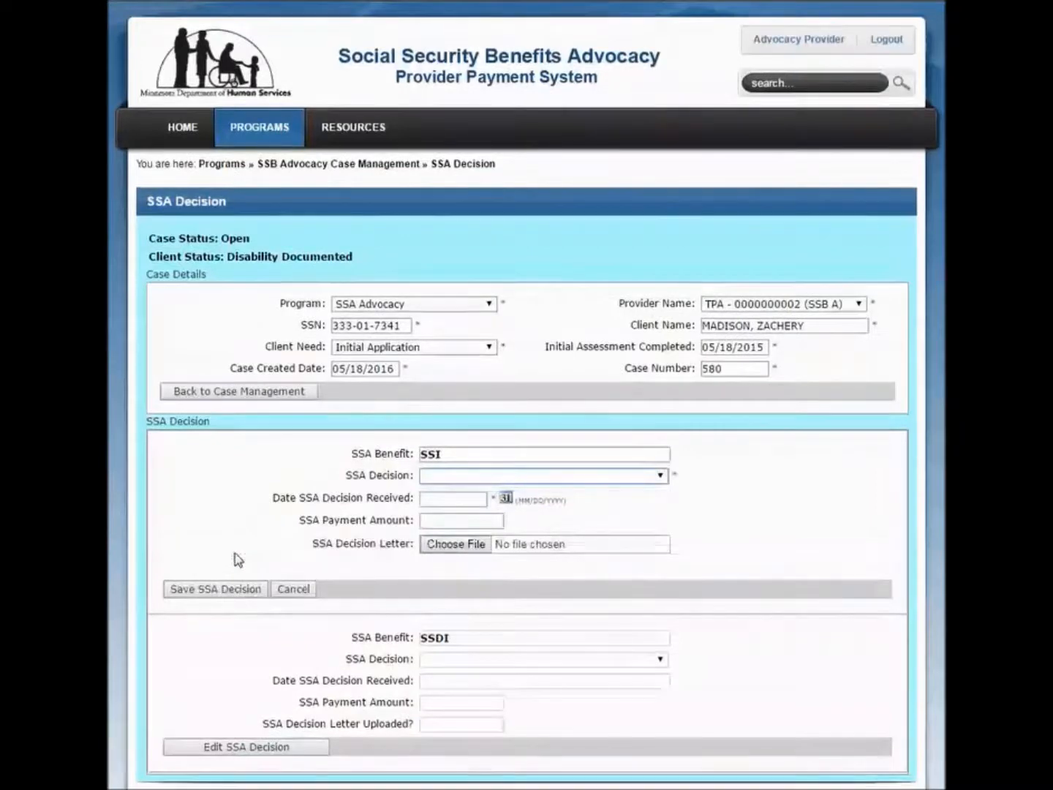
pyautogui.click(660, 476)
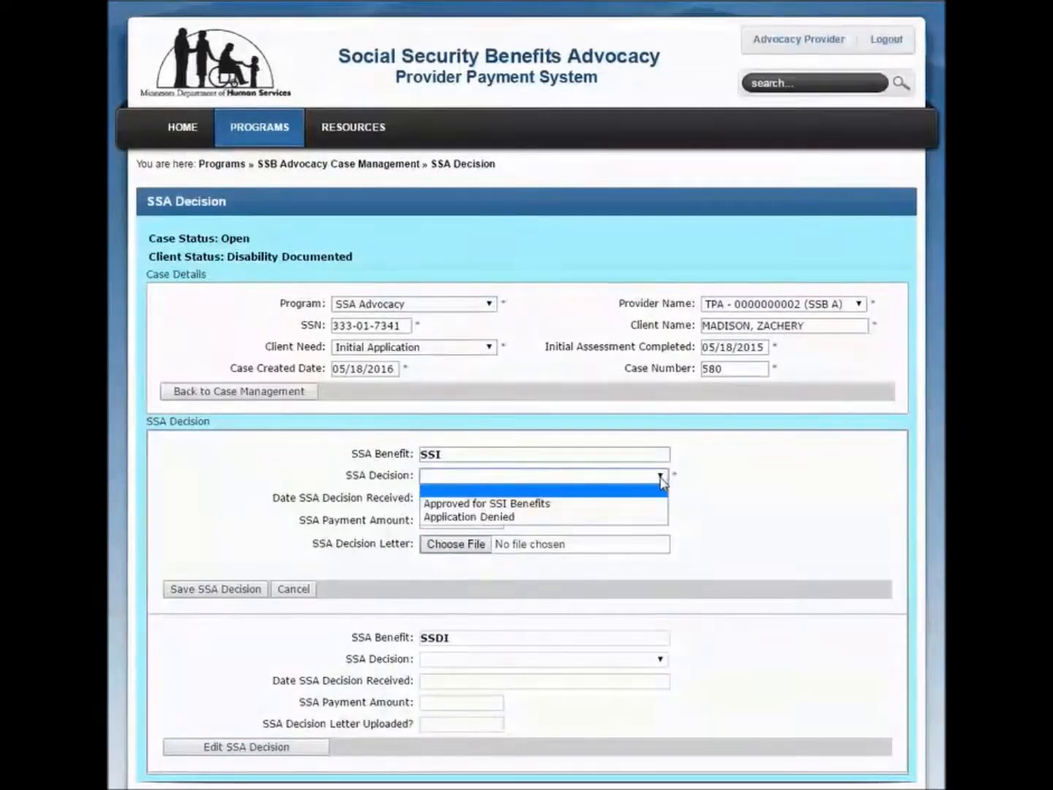
pyautogui.click(595, 504)
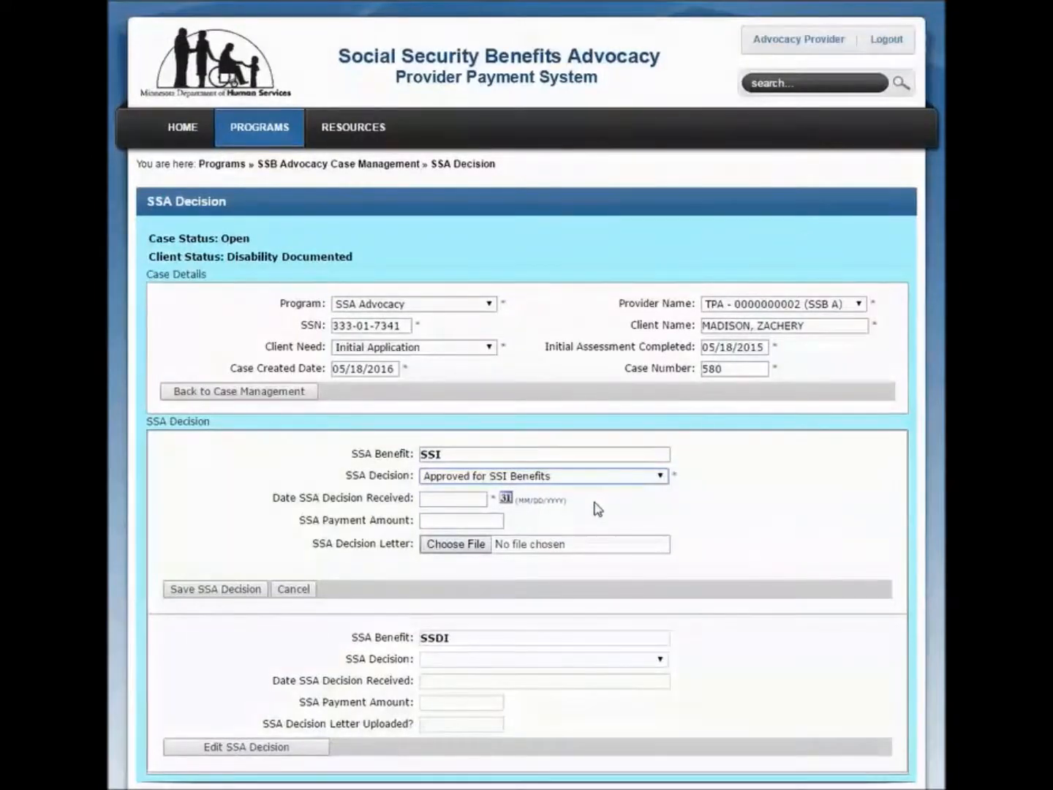
pyautogui.click(475, 500)
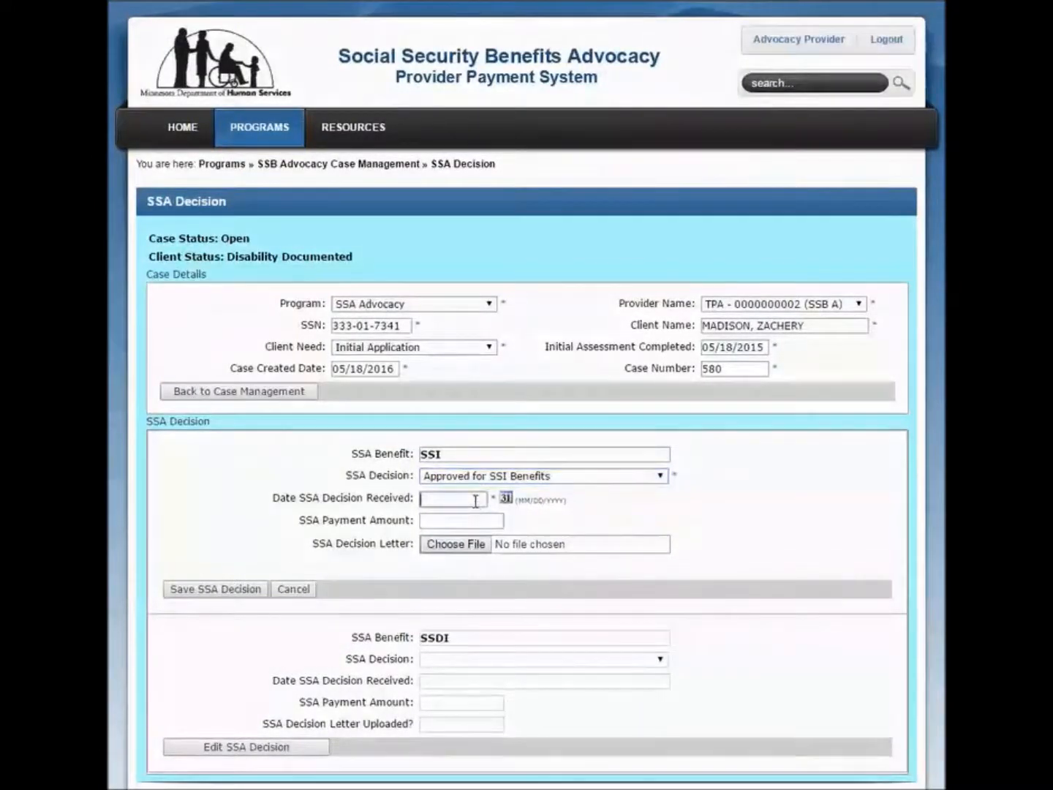
pyautogui.write('05/')
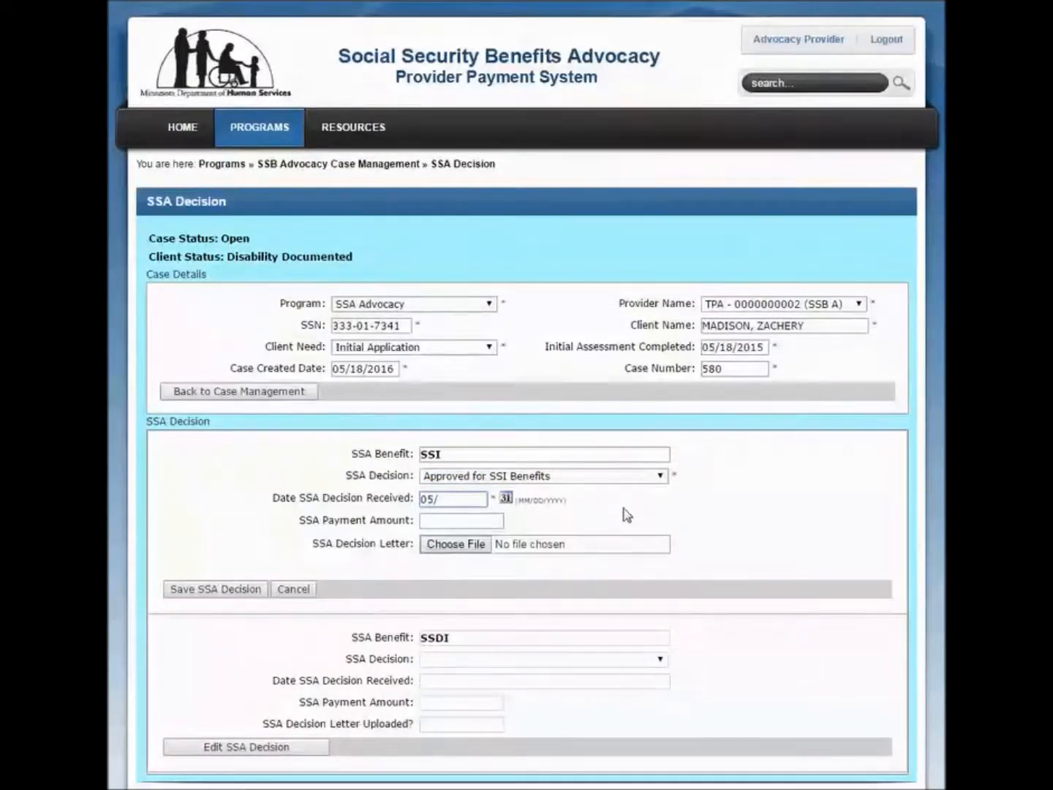
pyautogui.write('24/')
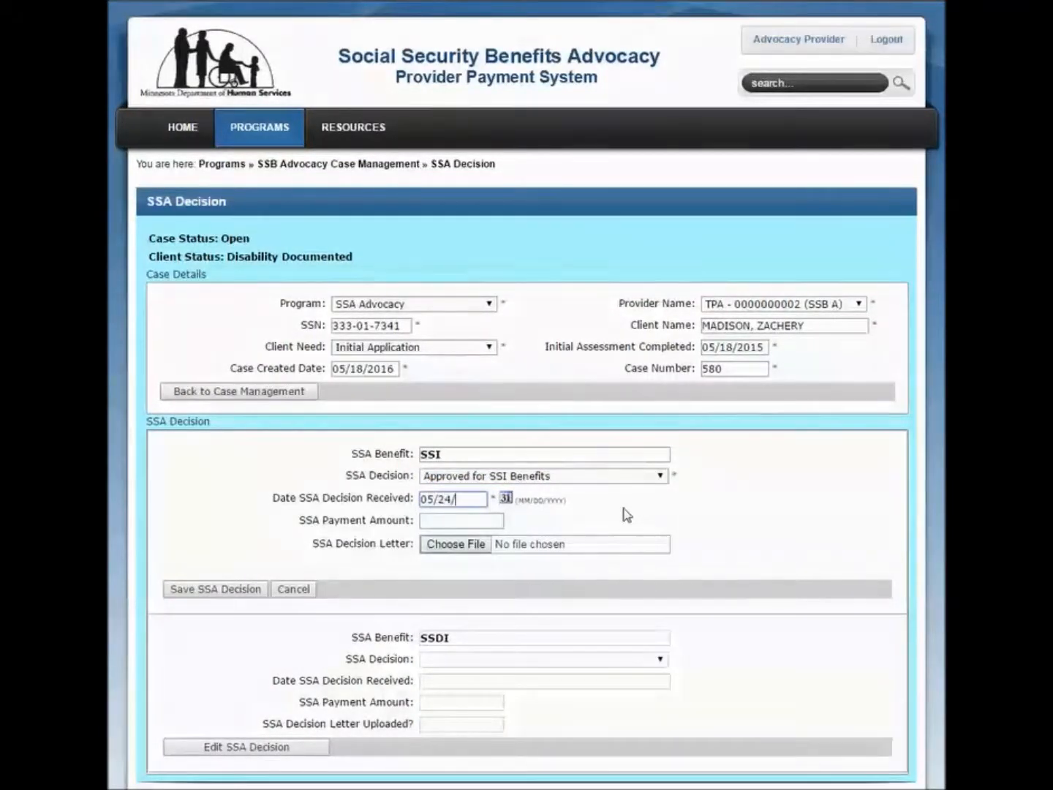
pyautogui.write('2016')
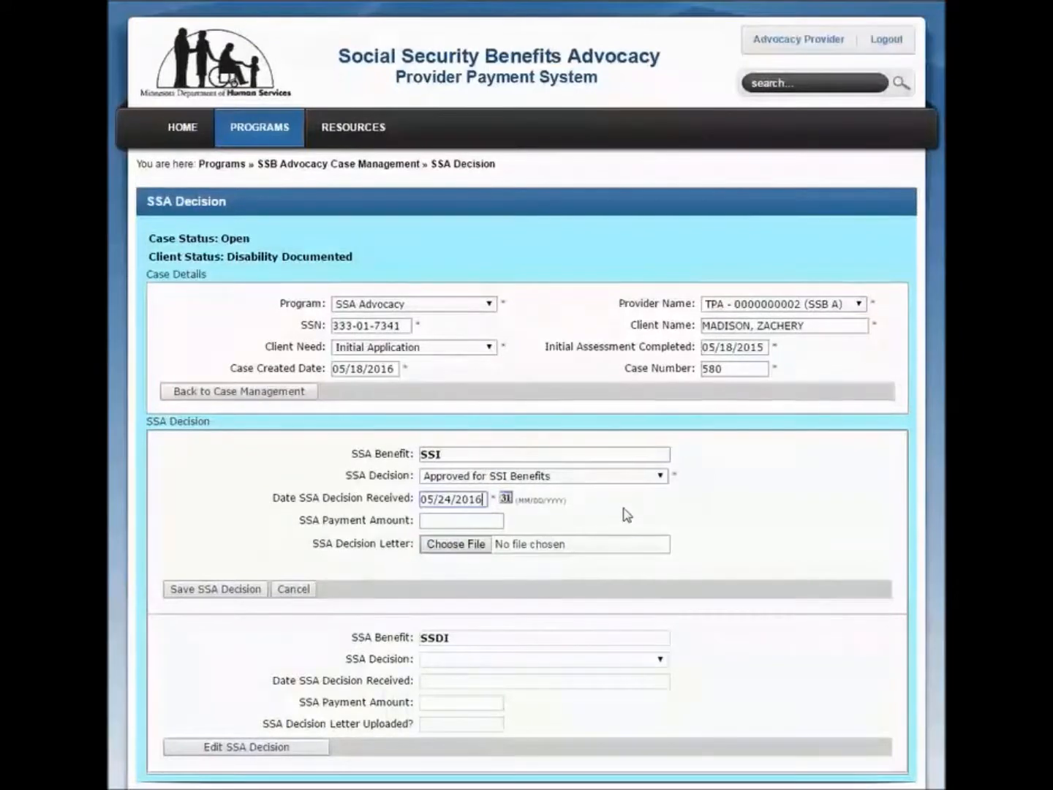
# Set the SSI payment amount to 733.00 and attach SSA award letter.pdf as the SSA decision letter
pyautogui.click(474, 520)
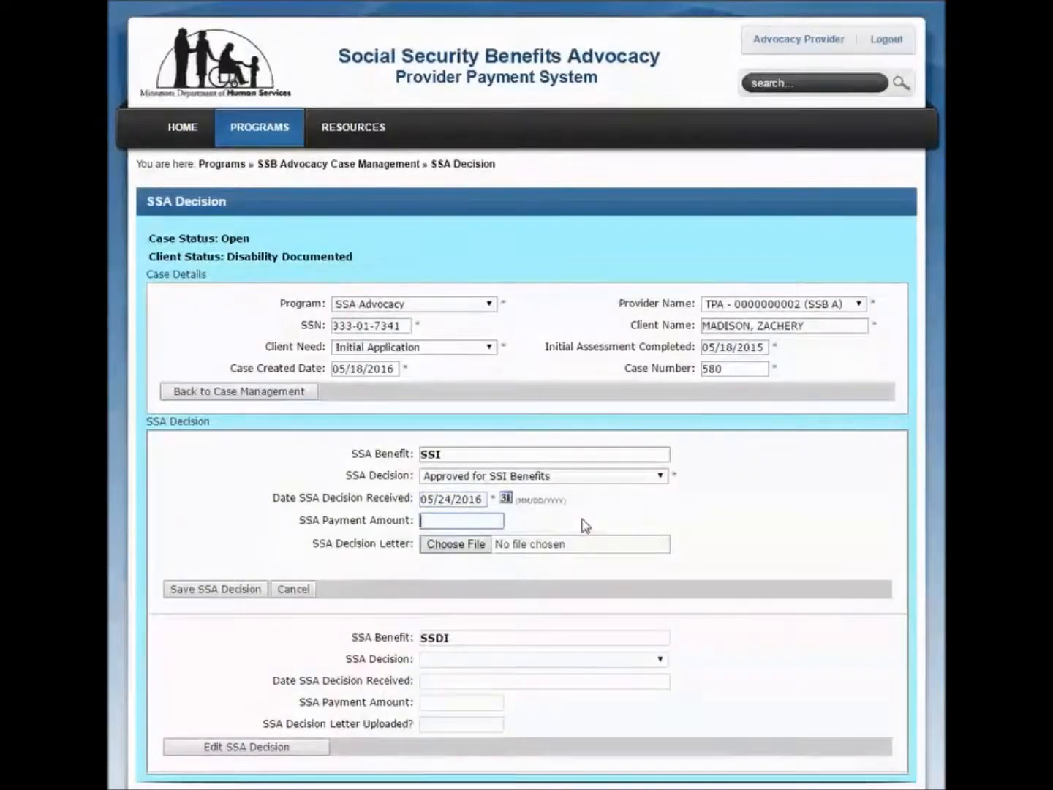
pyautogui.write('73')
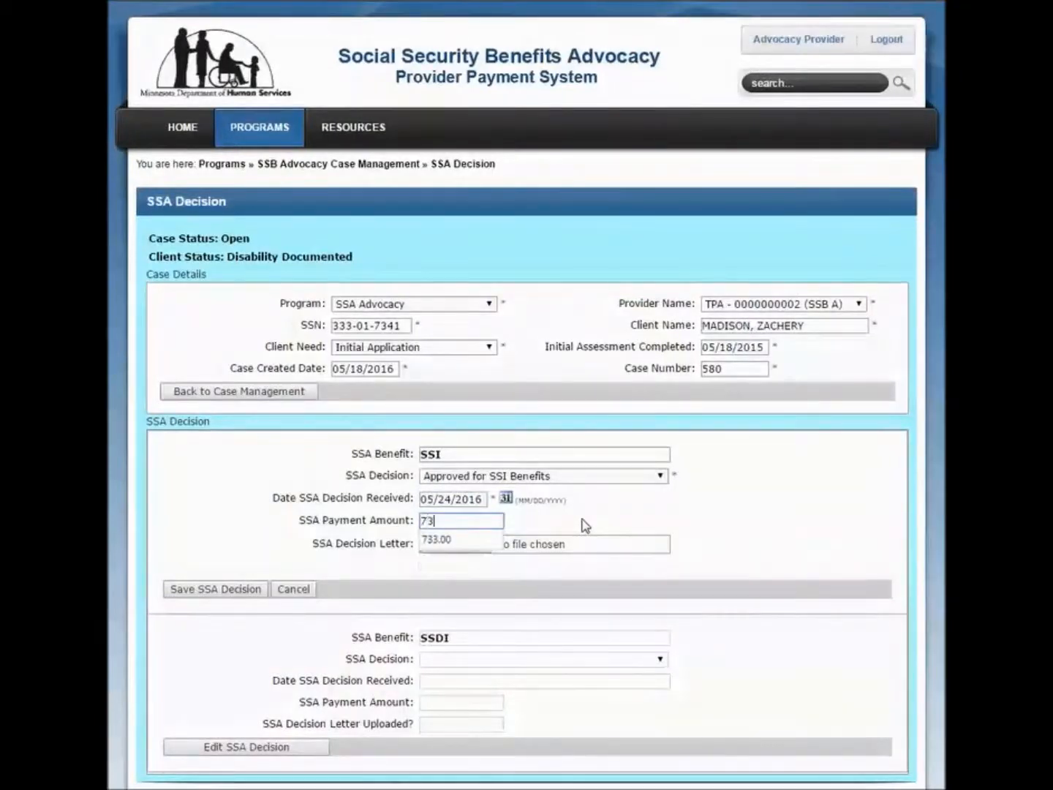
pyautogui.write('3.00')
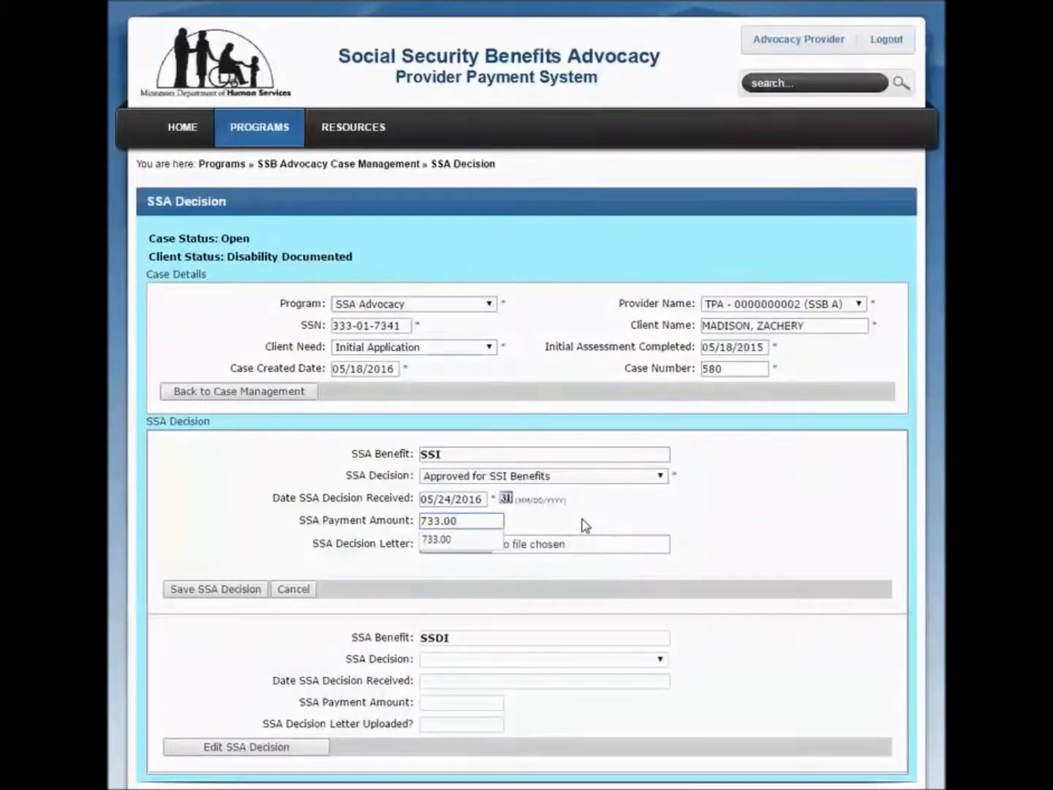
pyautogui.click(585, 525)
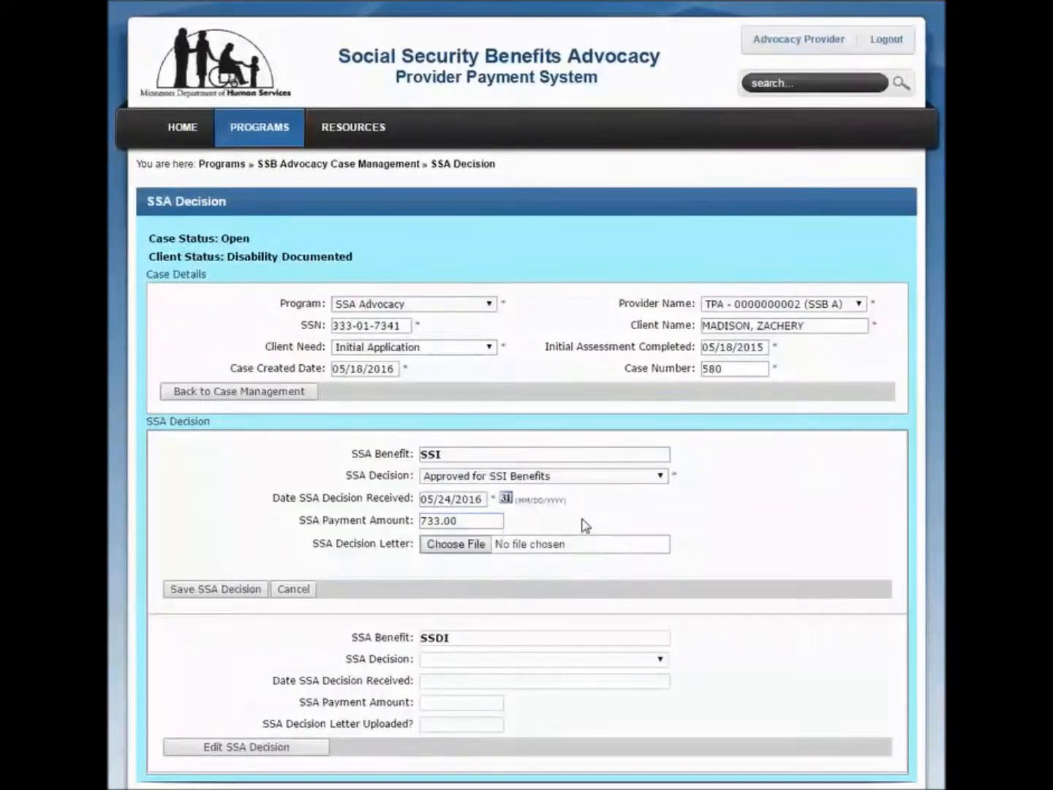
pyautogui.click(452, 547)
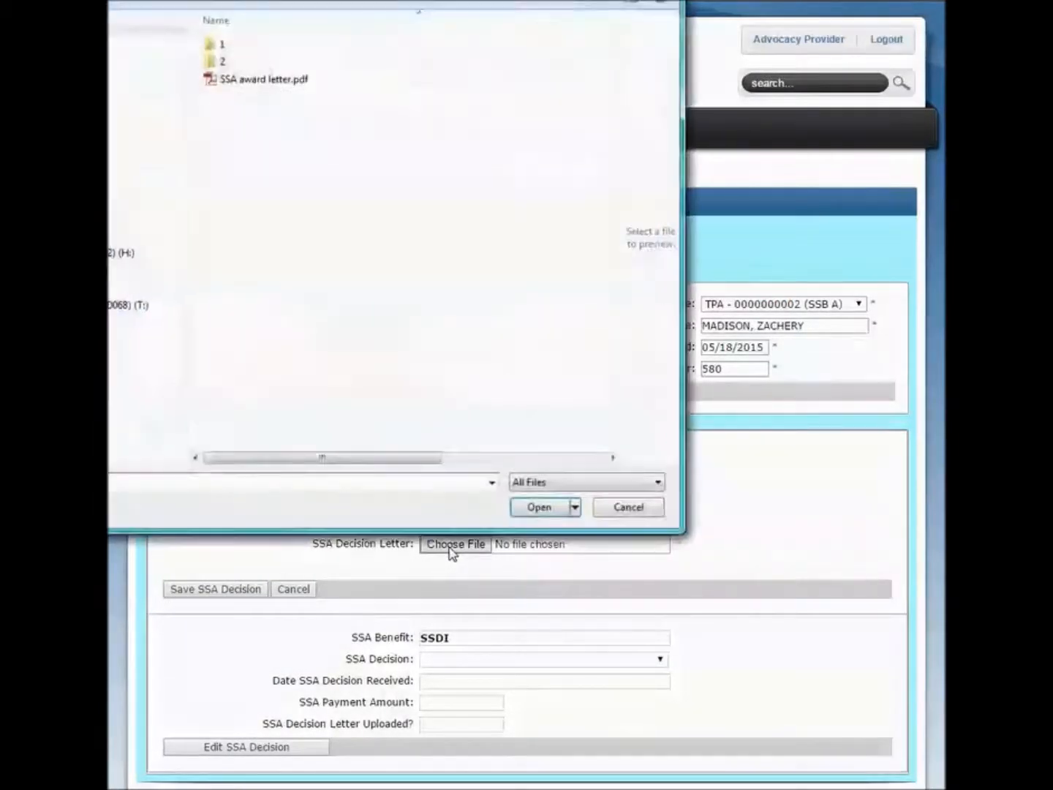
pyautogui.doubleClick(275, 81)
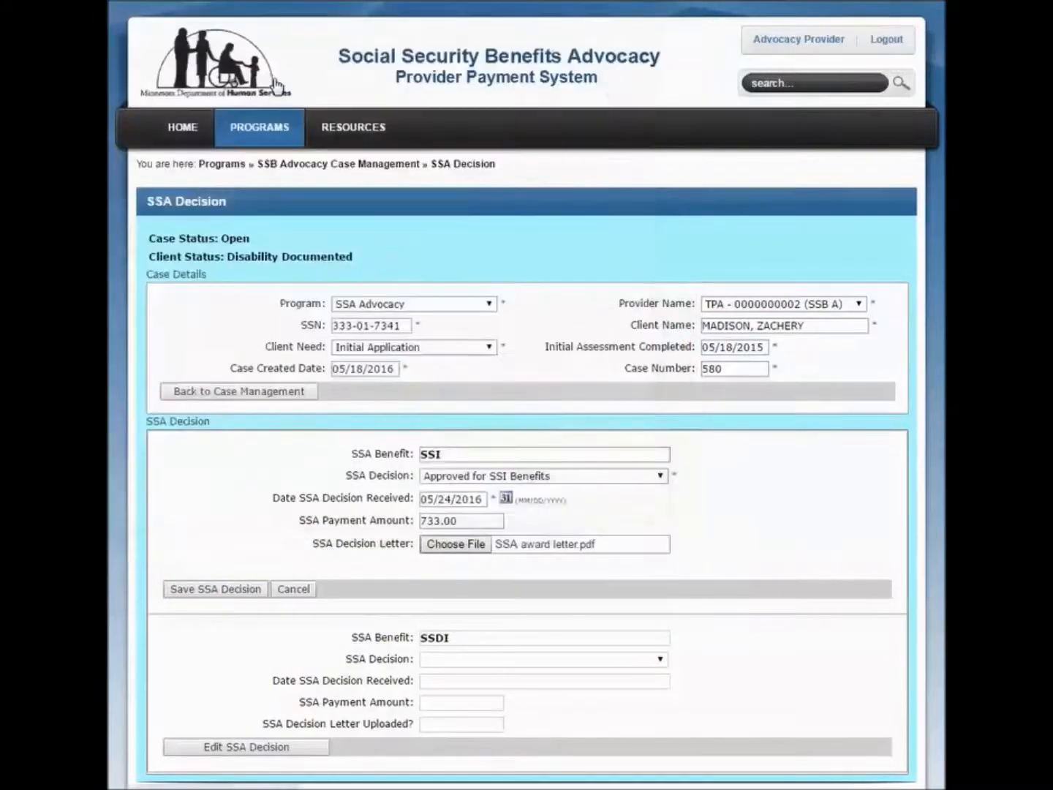
# Save the SSI decision and open the SSDI decision for editing
pyautogui.click(216, 590)
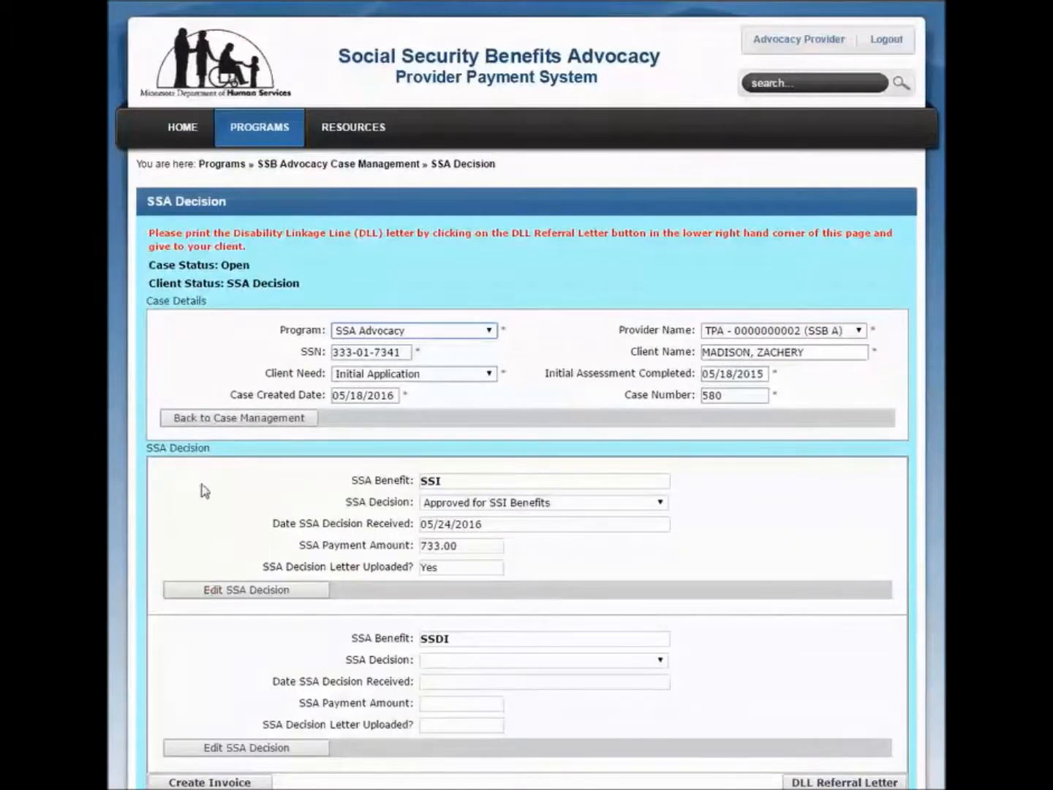
pyautogui.moveTo(148, 232); pyautogui.dragTo(245, 246)
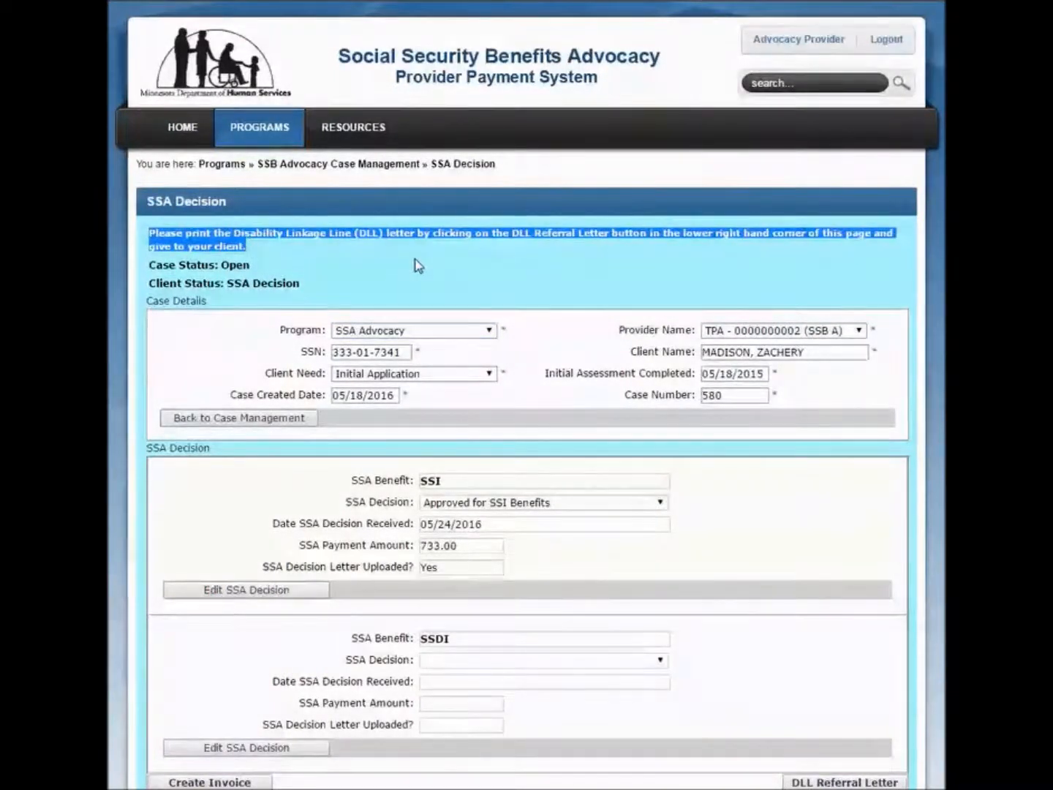
pyautogui.scroll(-2, 417, 265)
pyautogui.click(812, 637)
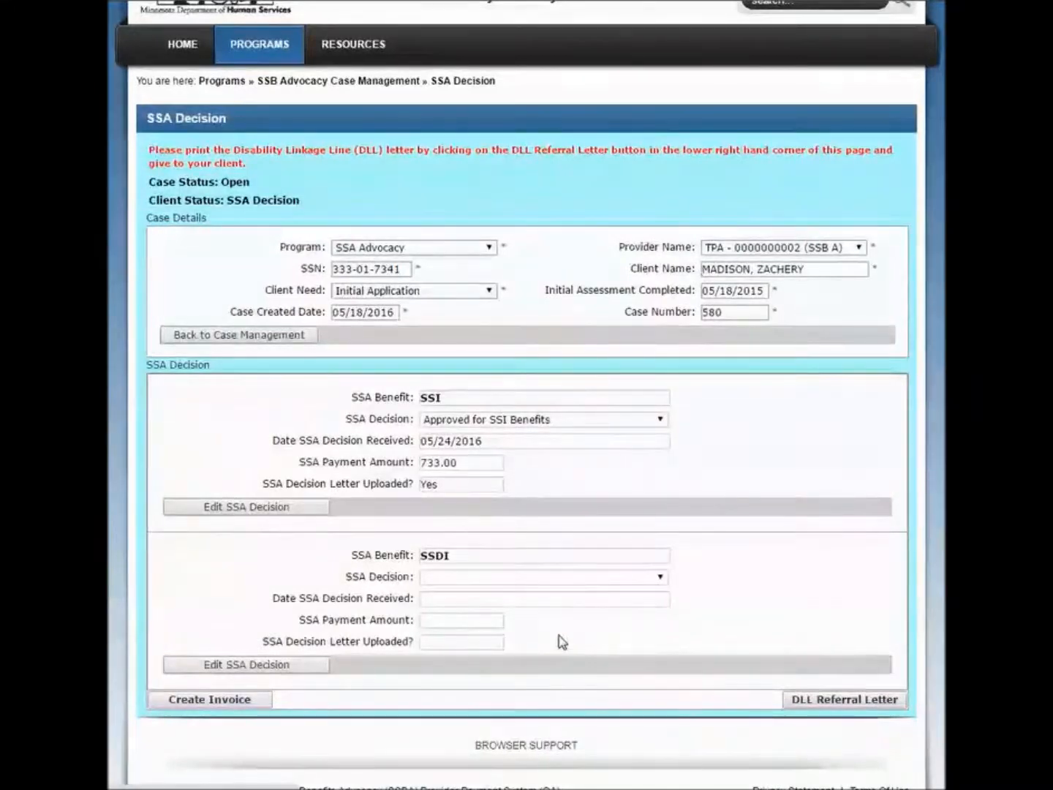
pyautogui.click(304, 671)
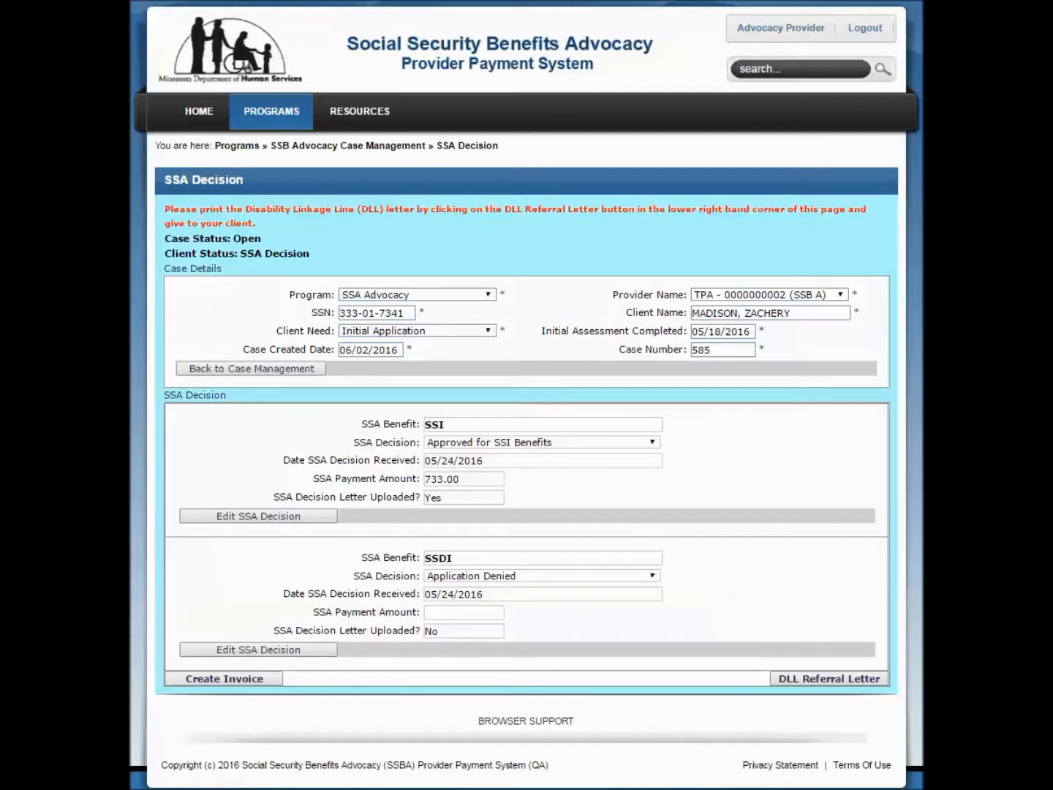
# Create an invoice for the case and proceed with the SSI - Approved for SSI Benefits decision
pyautogui.click(223, 679)
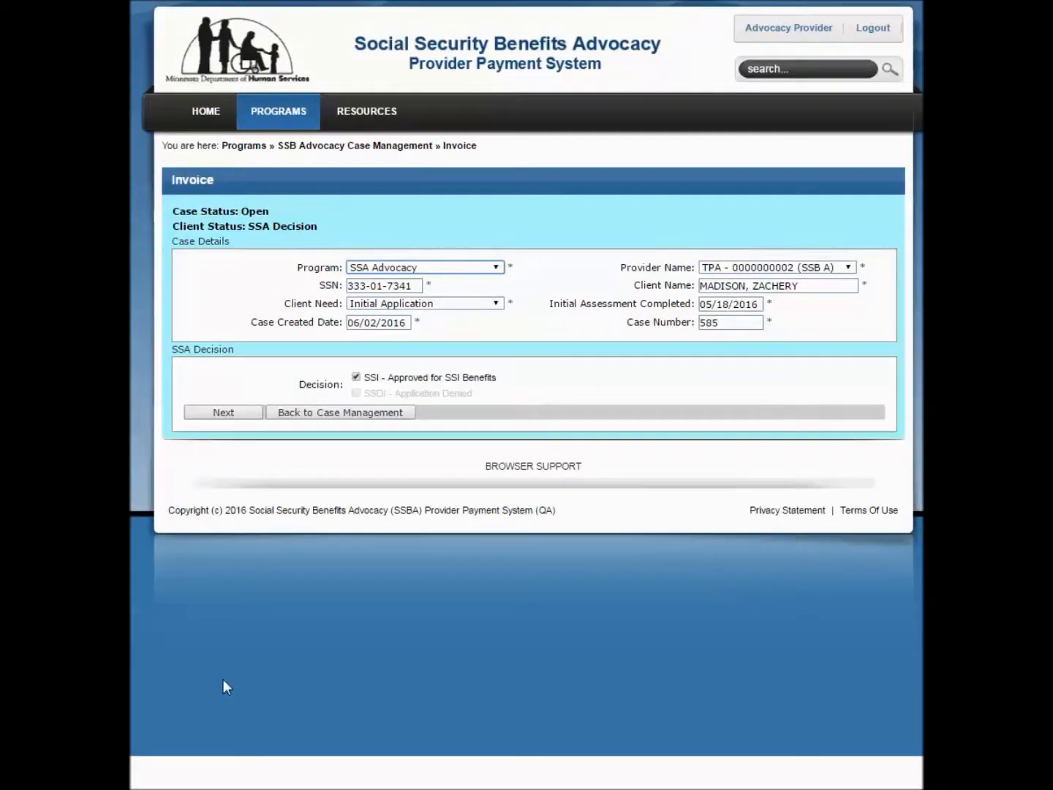
pyautogui.moveTo(171, 243); pyautogui.dragTo(233, 244)
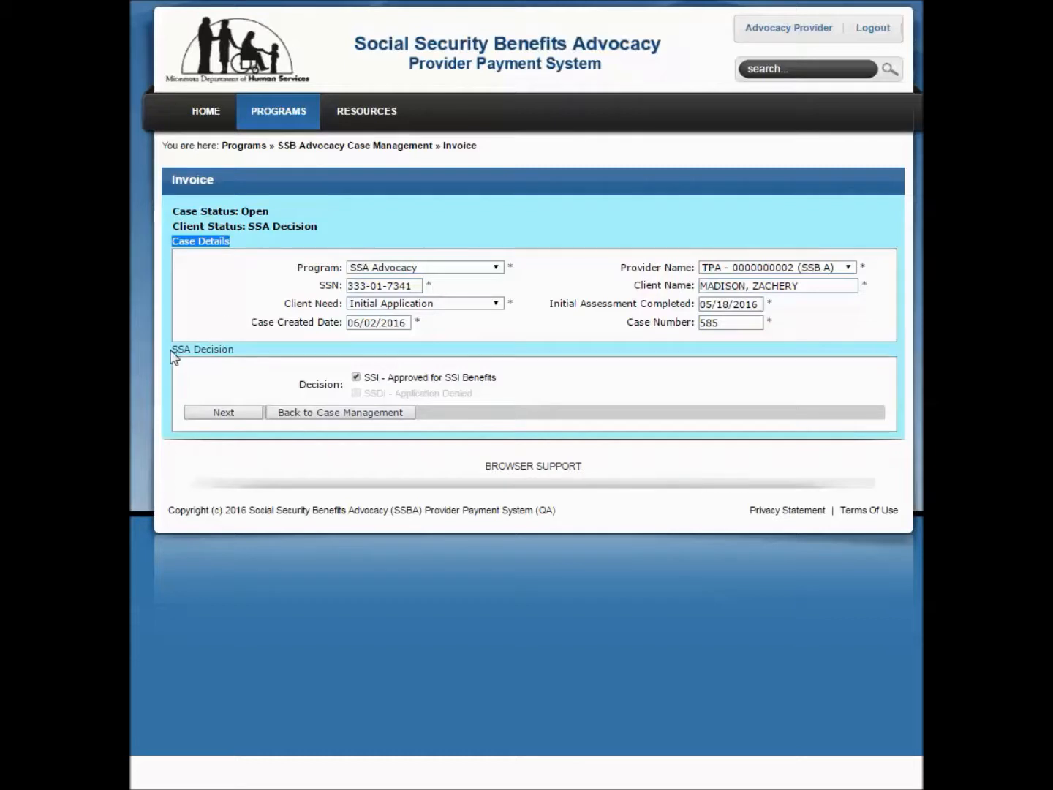
pyautogui.moveTo(173, 350); pyautogui.dragTo(235, 350)
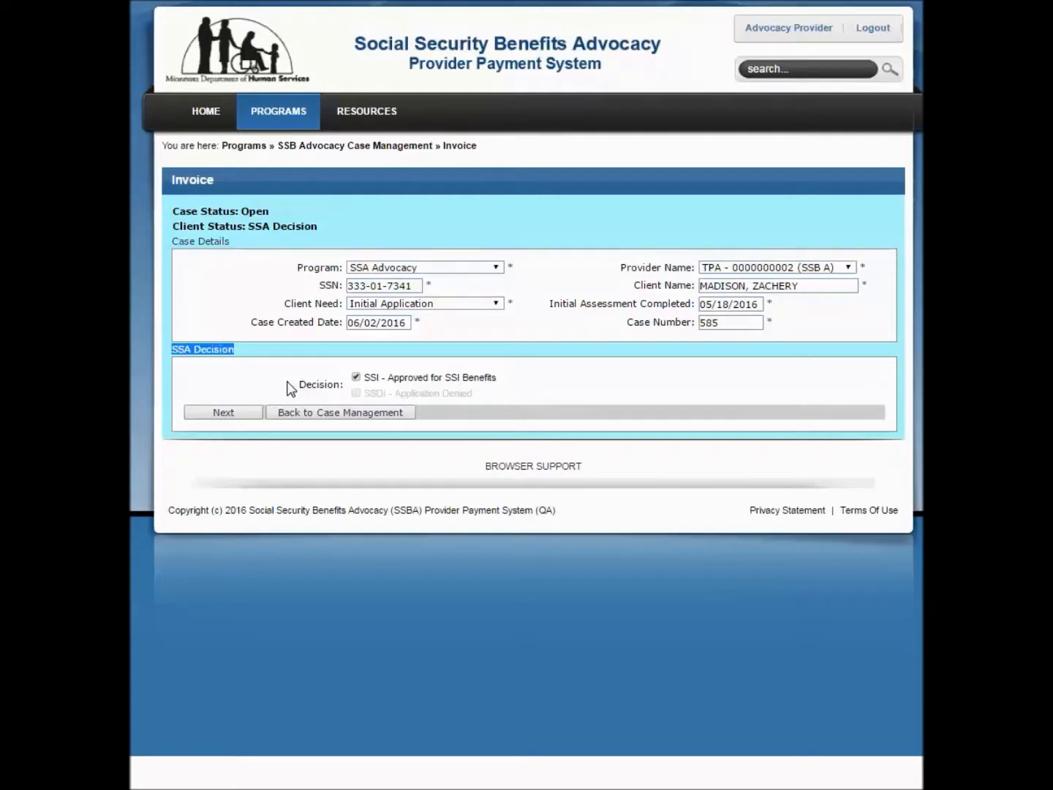
pyautogui.click(243, 414)
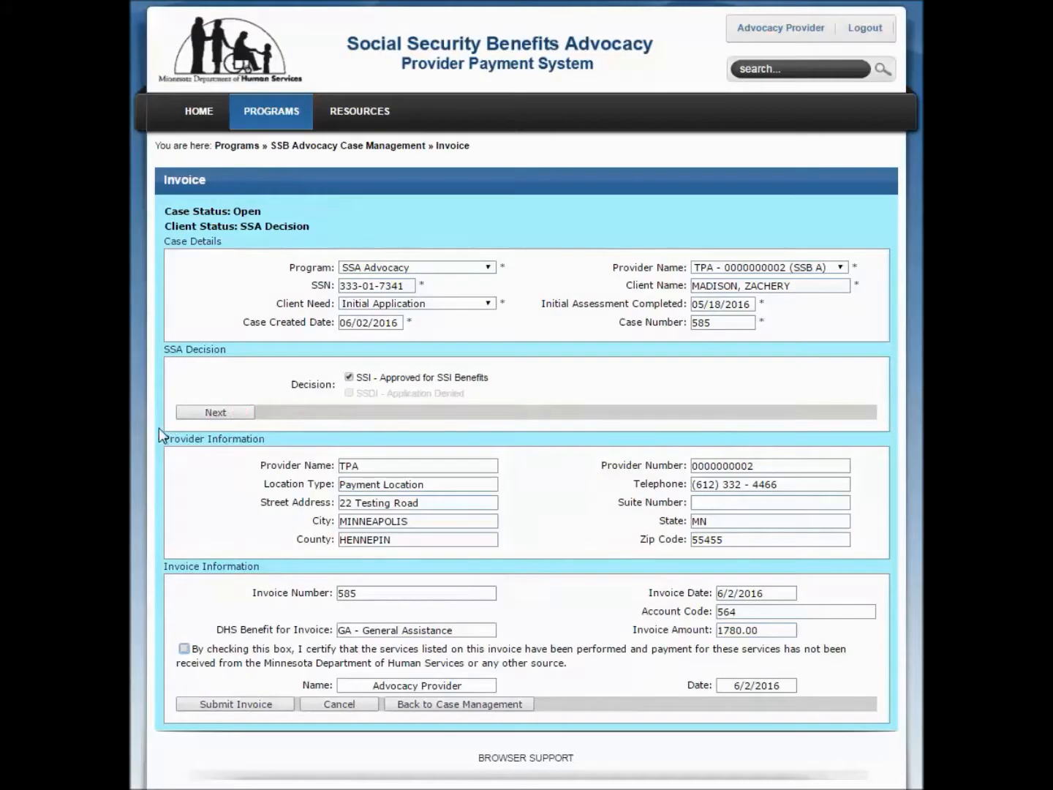
# Review the provider and invoice information, certify that the listed services were performed and payment was not received, and submit the invoice
pyautogui.moveTo(164, 439); pyautogui.dragTo(267, 444)
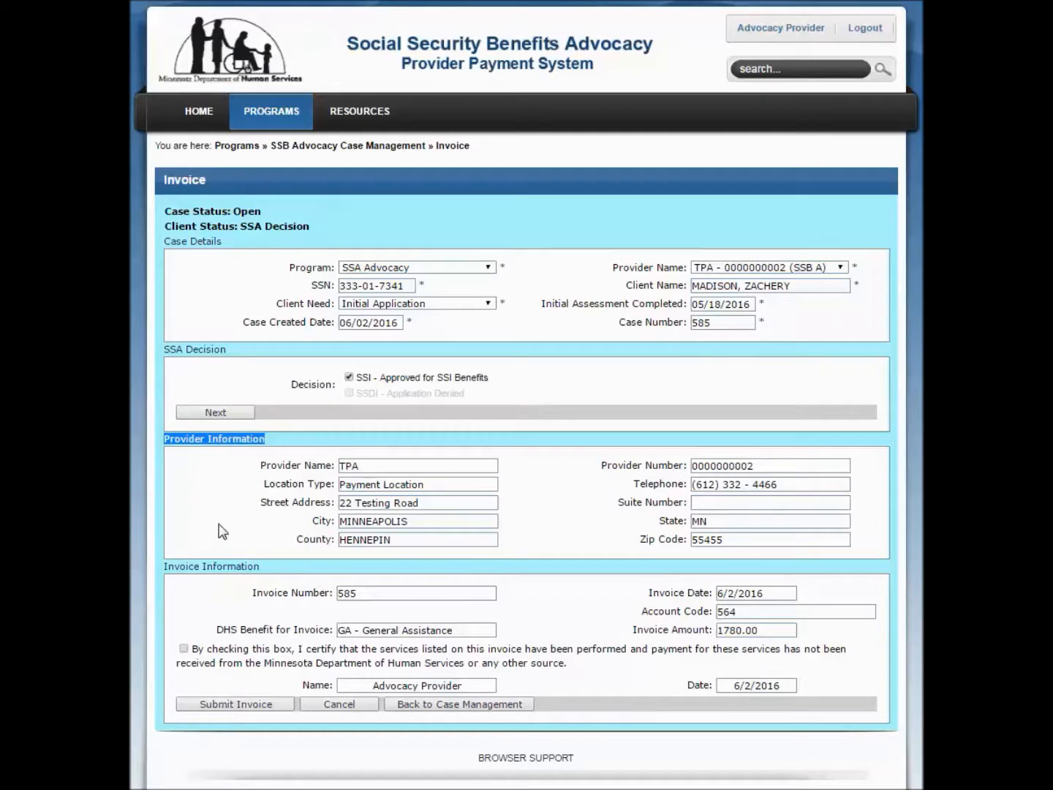
pyautogui.moveTo(164, 567); pyautogui.dragTo(333, 594)
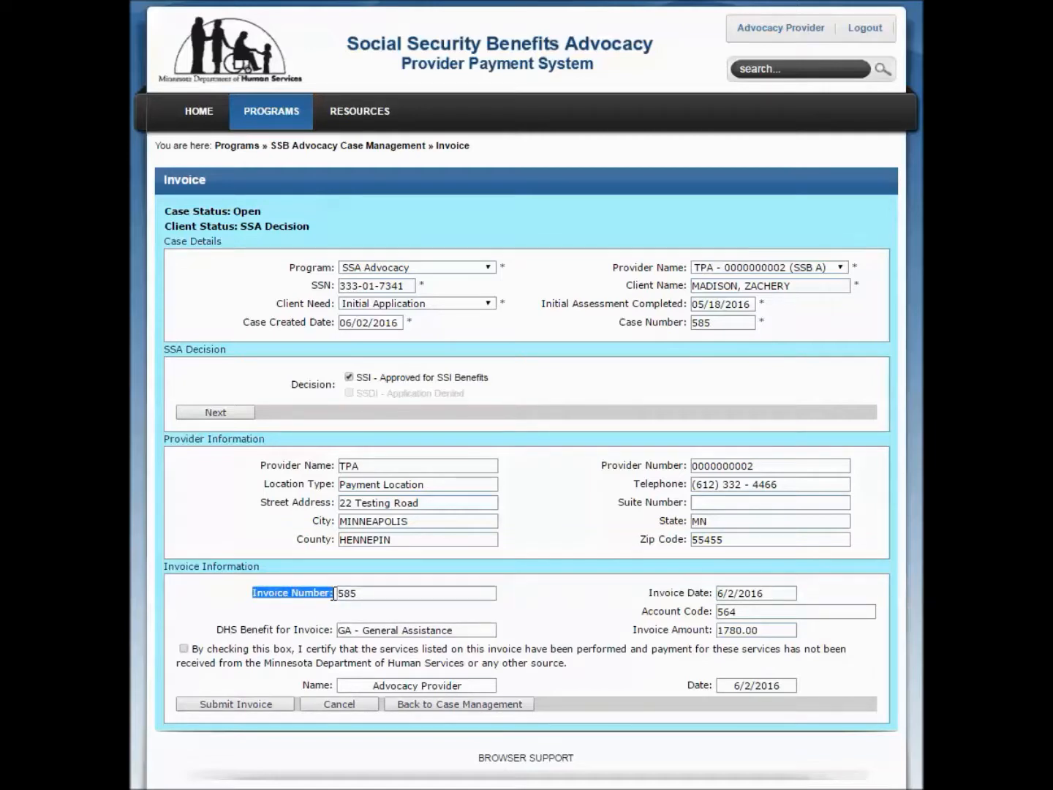
pyautogui.click(723, 597)
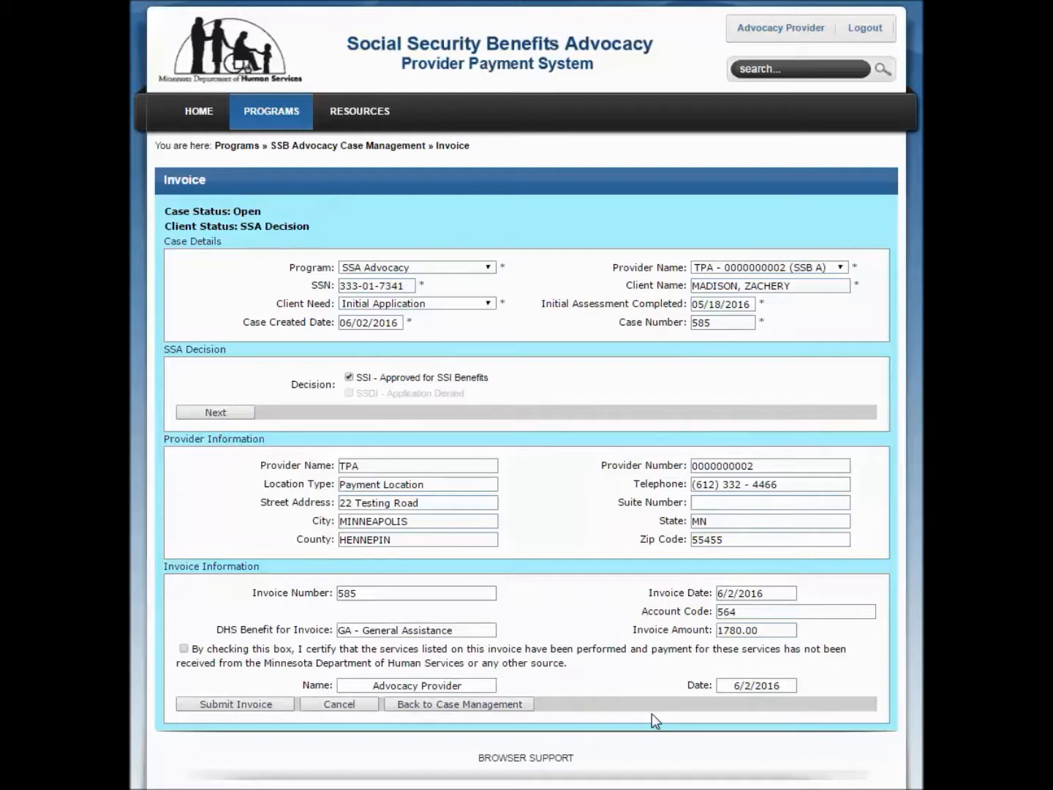
pyautogui.click(183, 649)
pyautogui.click(241, 703)
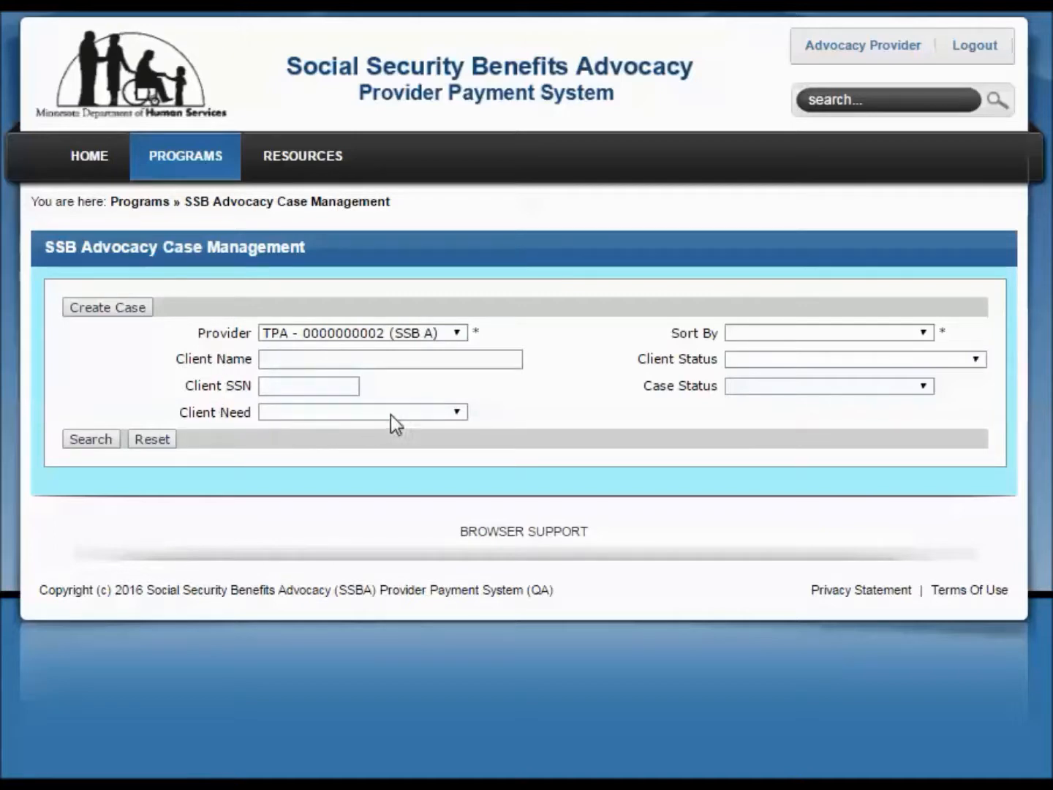
# Search the provider's cases with case status Closed, sorted by Date Case Created, leaving client need and client status blank
pyautogui.click(454, 413)
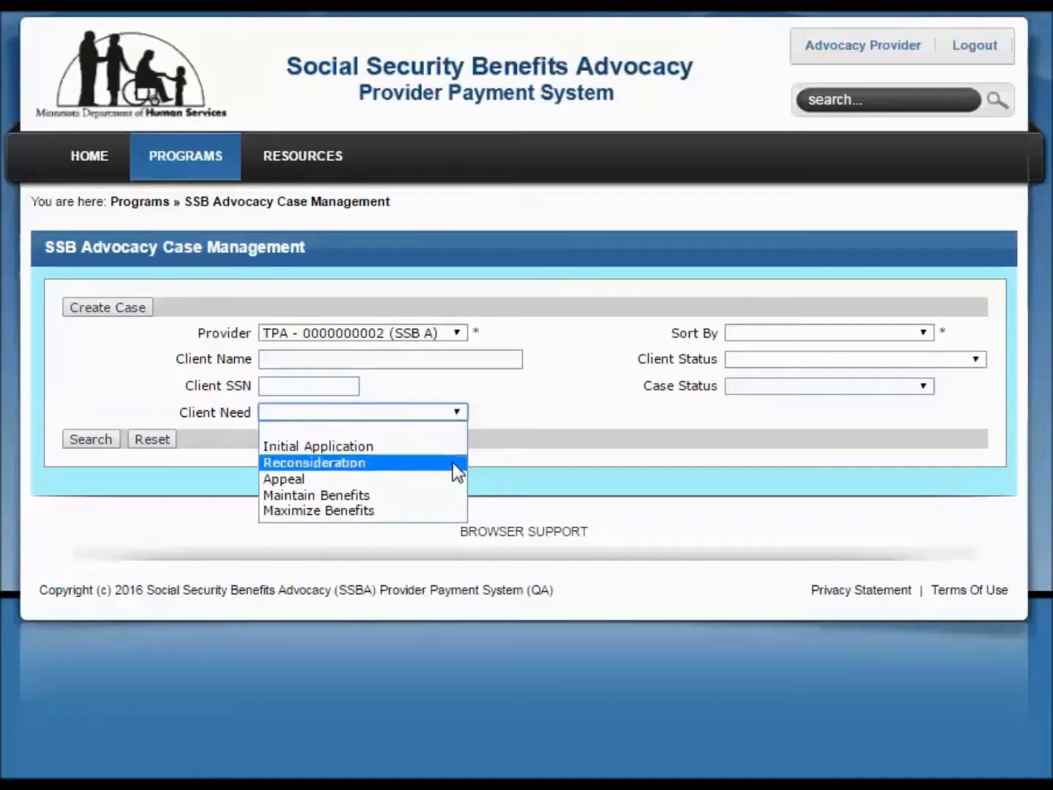
pyautogui.click(453, 432)
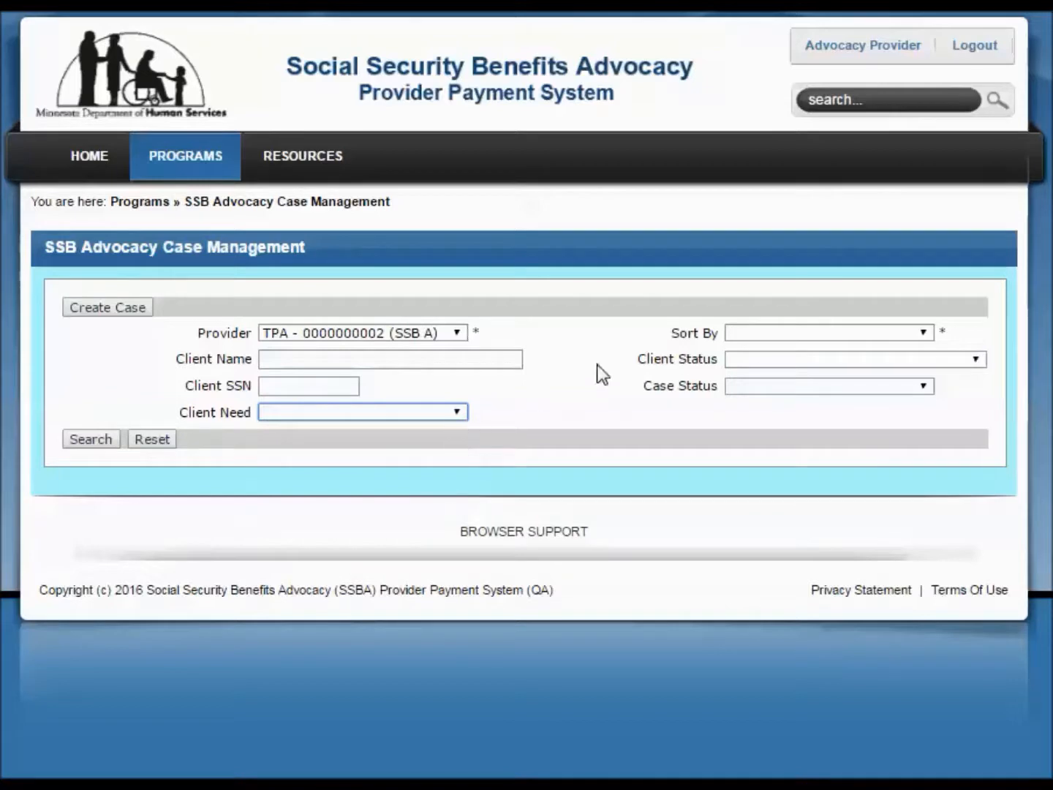
pyautogui.click(765, 333)
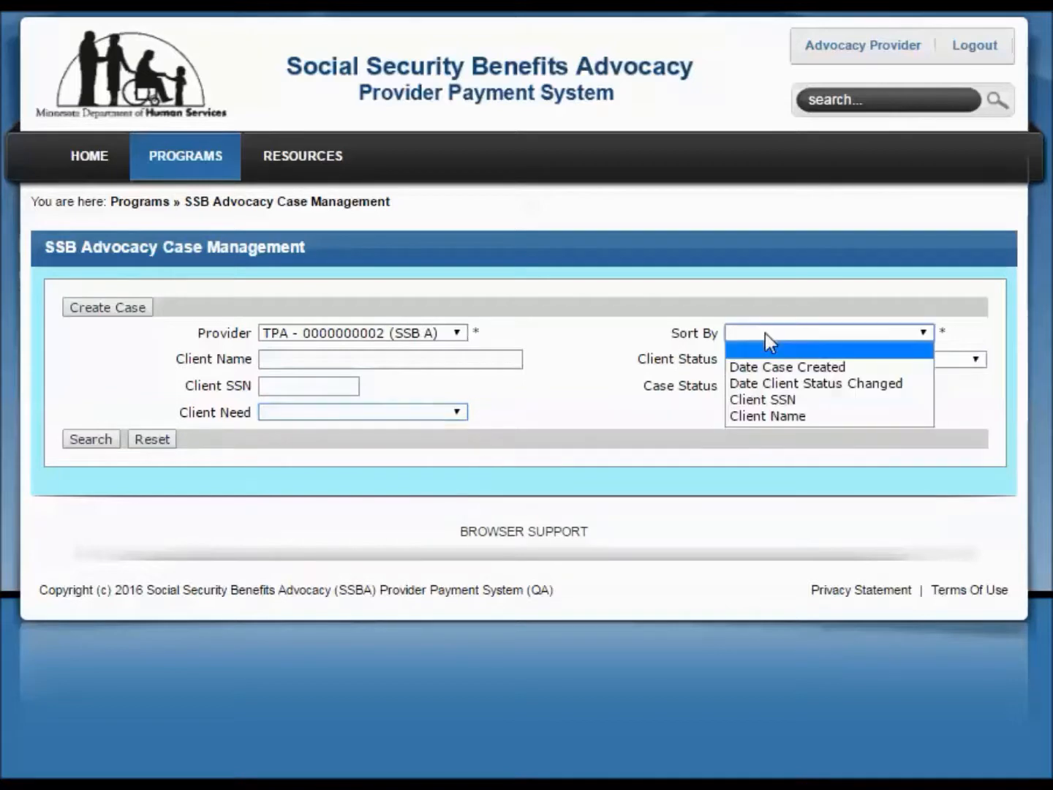
pyautogui.click(781, 370)
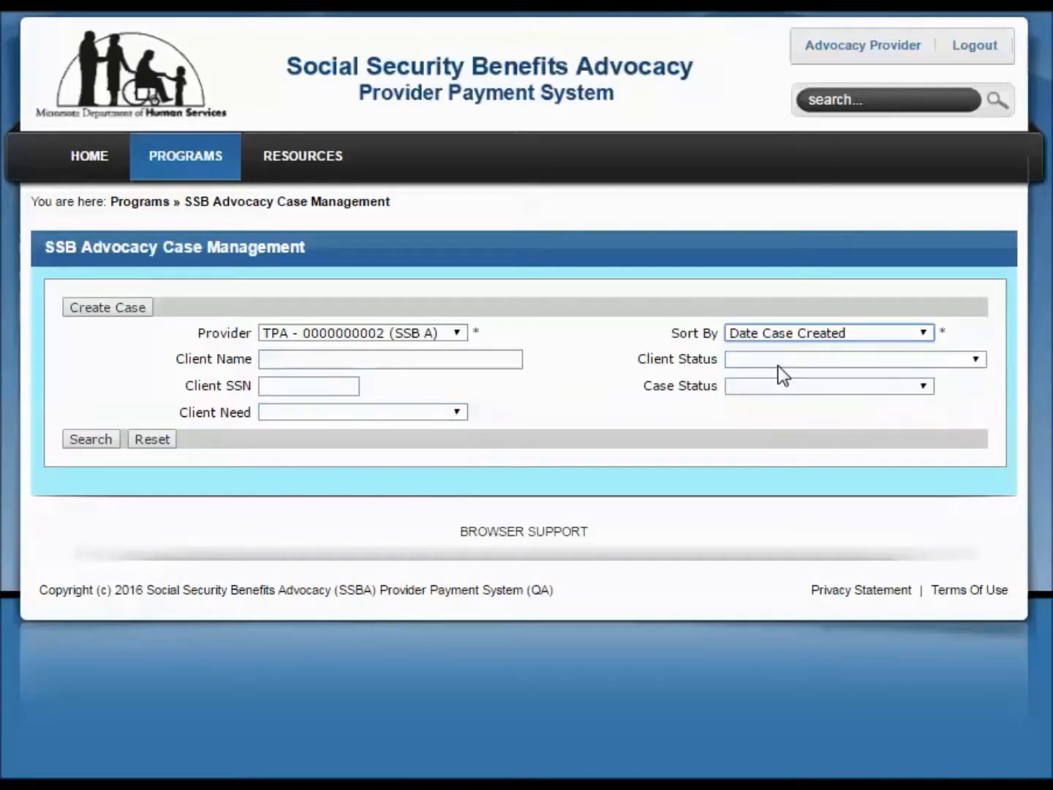
pyautogui.click(980, 363)
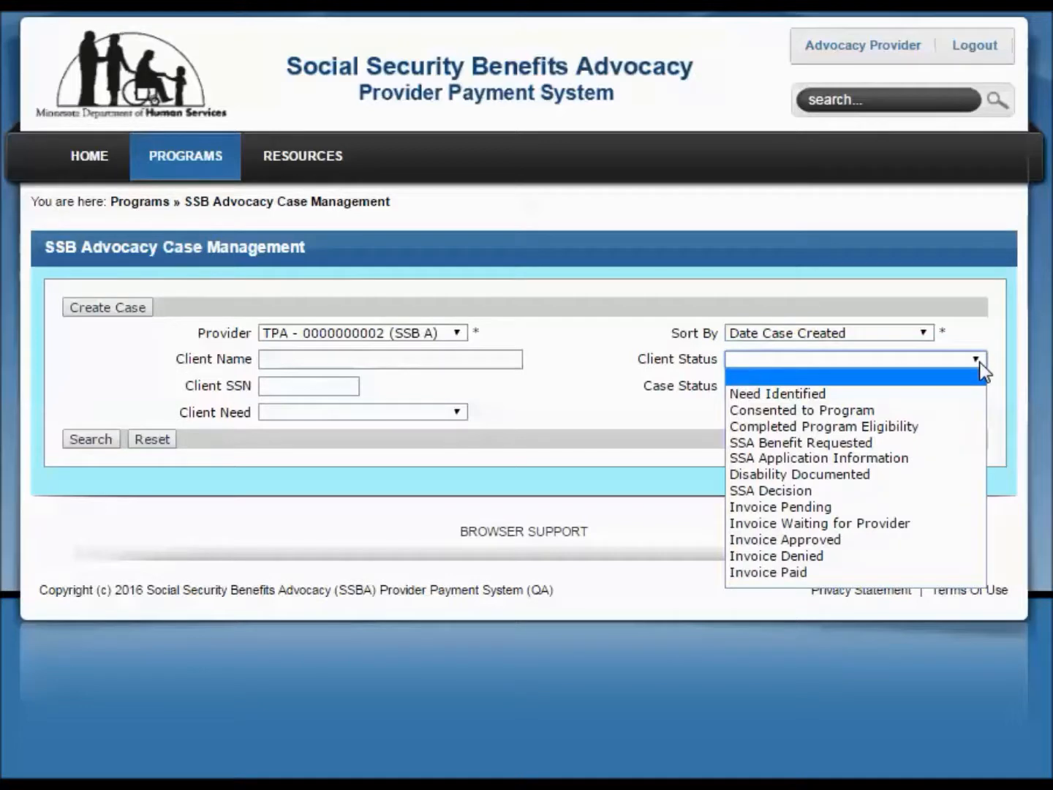
pyautogui.click(978, 359)
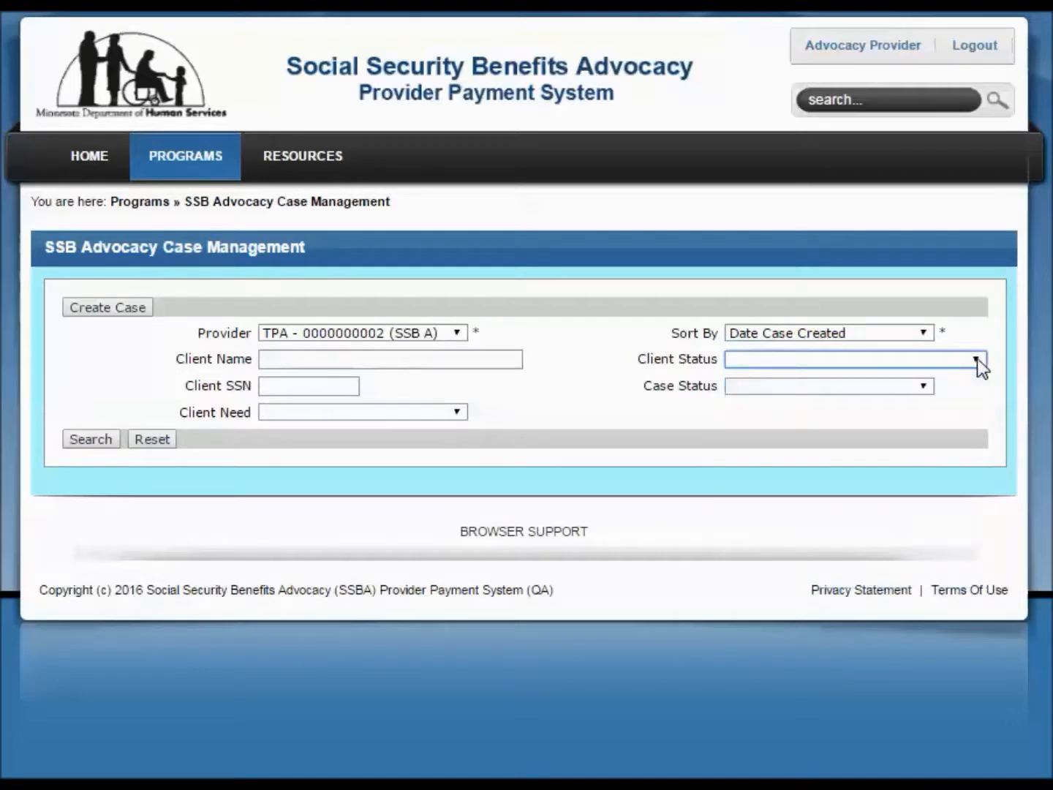
pyautogui.click(926, 388)
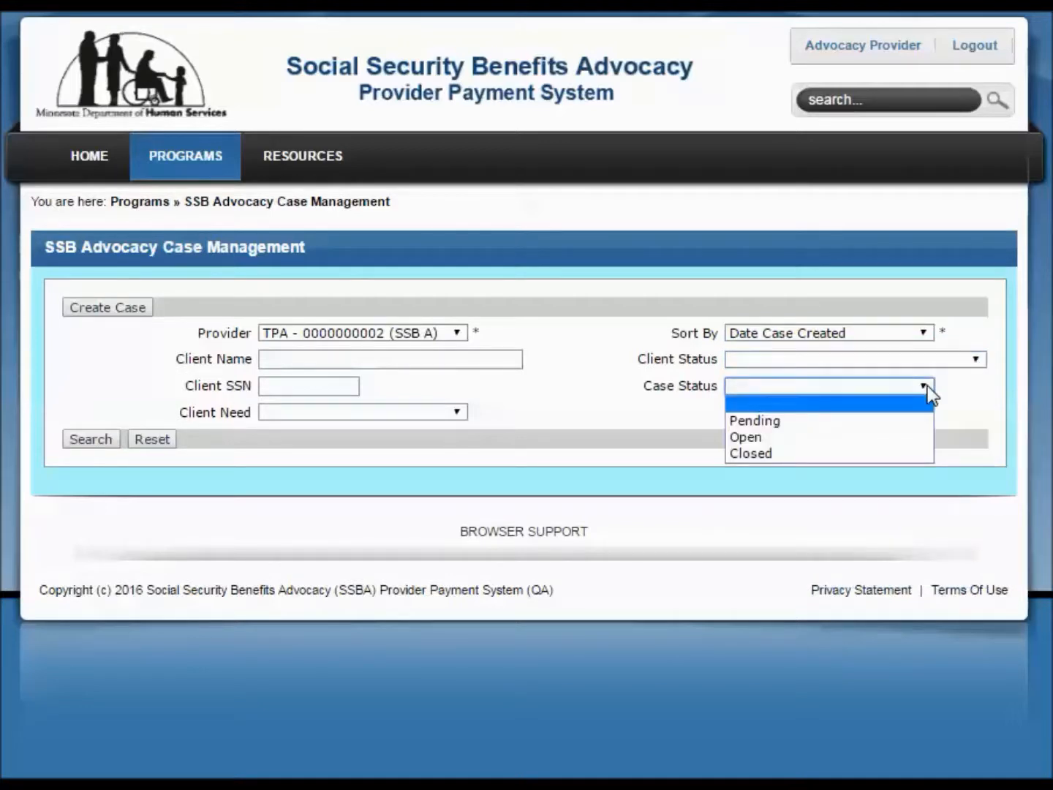
pyautogui.click(896, 450)
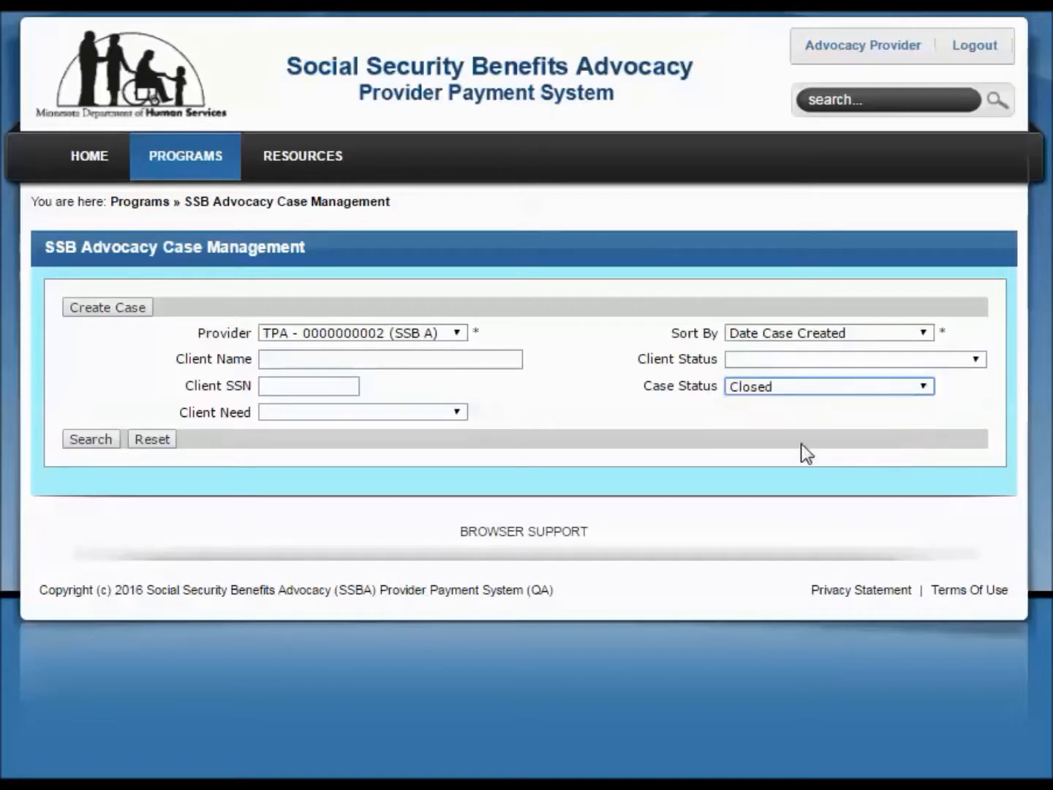
pyautogui.click(90, 441)
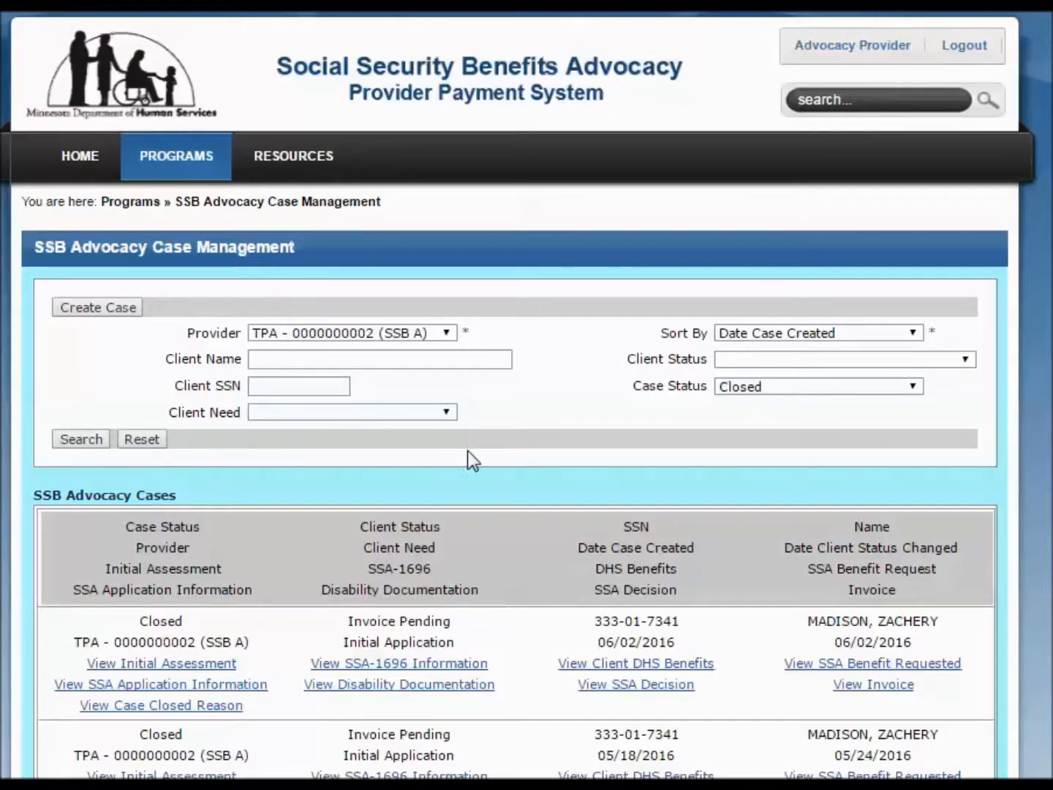
# Examine the SSB Advocacy Cases list from the column headings down to the total and page count at its end
pyautogui.scroll(-2, 539, 451)
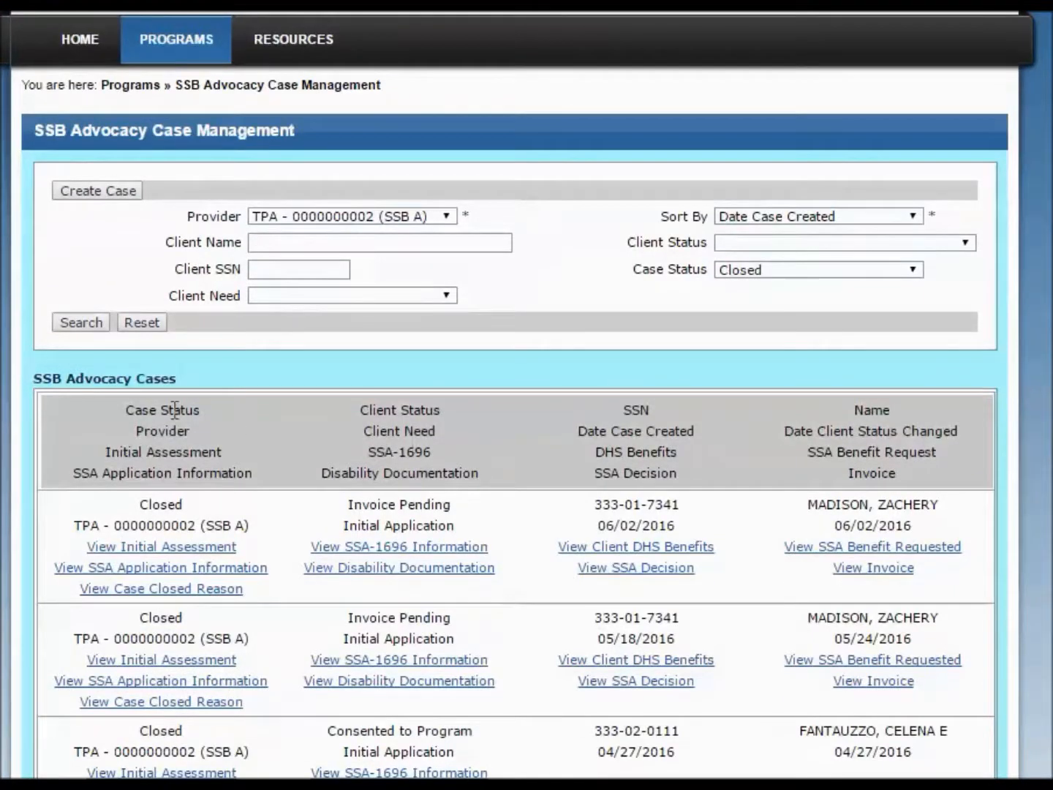
pyautogui.moveTo(35, 382); pyautogui.dragTo(137, 389)
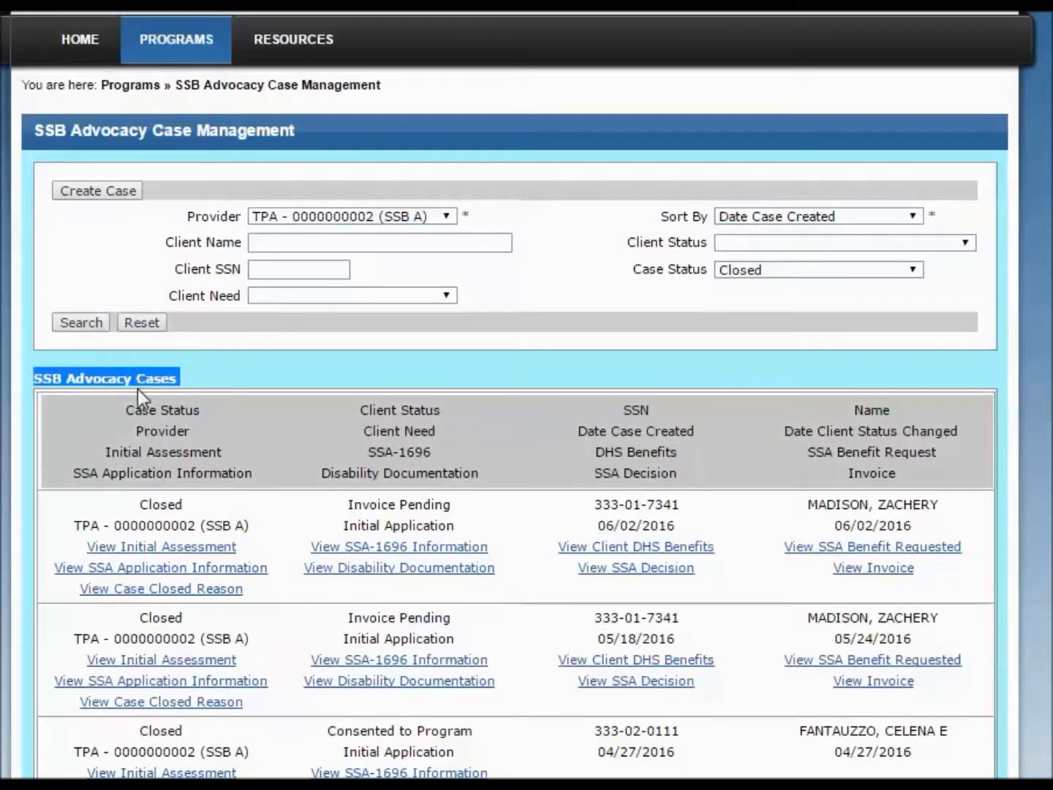
pyautogui.scroll(-2, 141, 572)
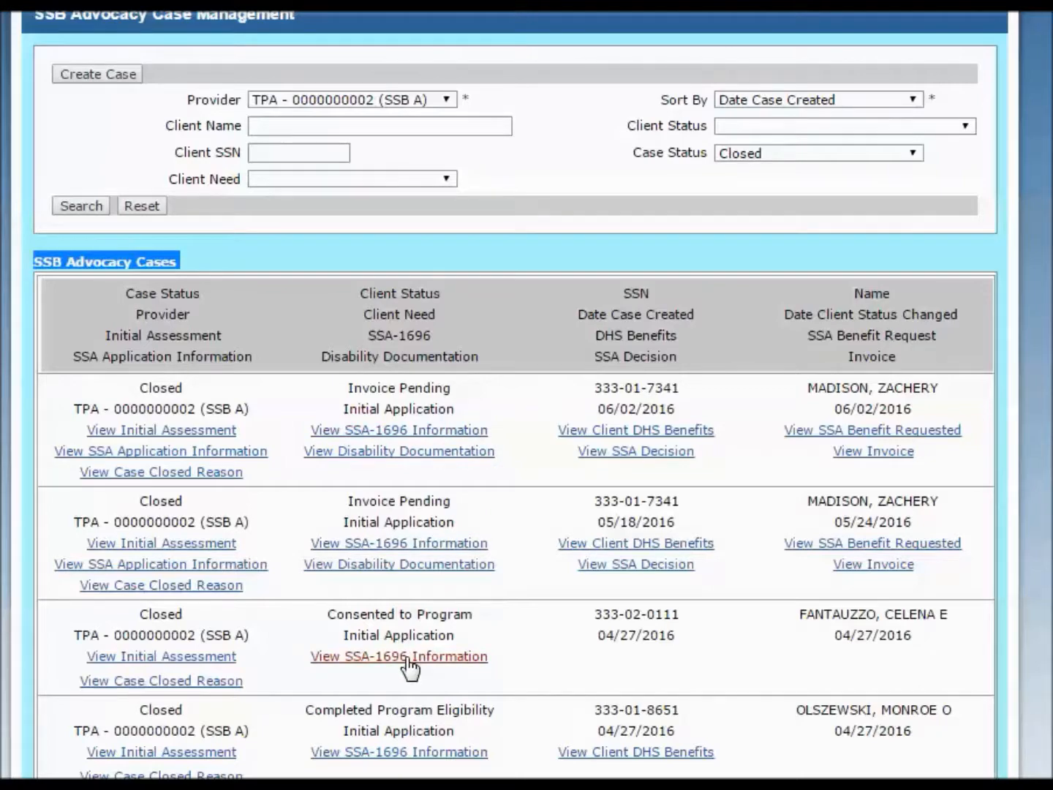
pyautogui.scroll(-3, 406, 657)
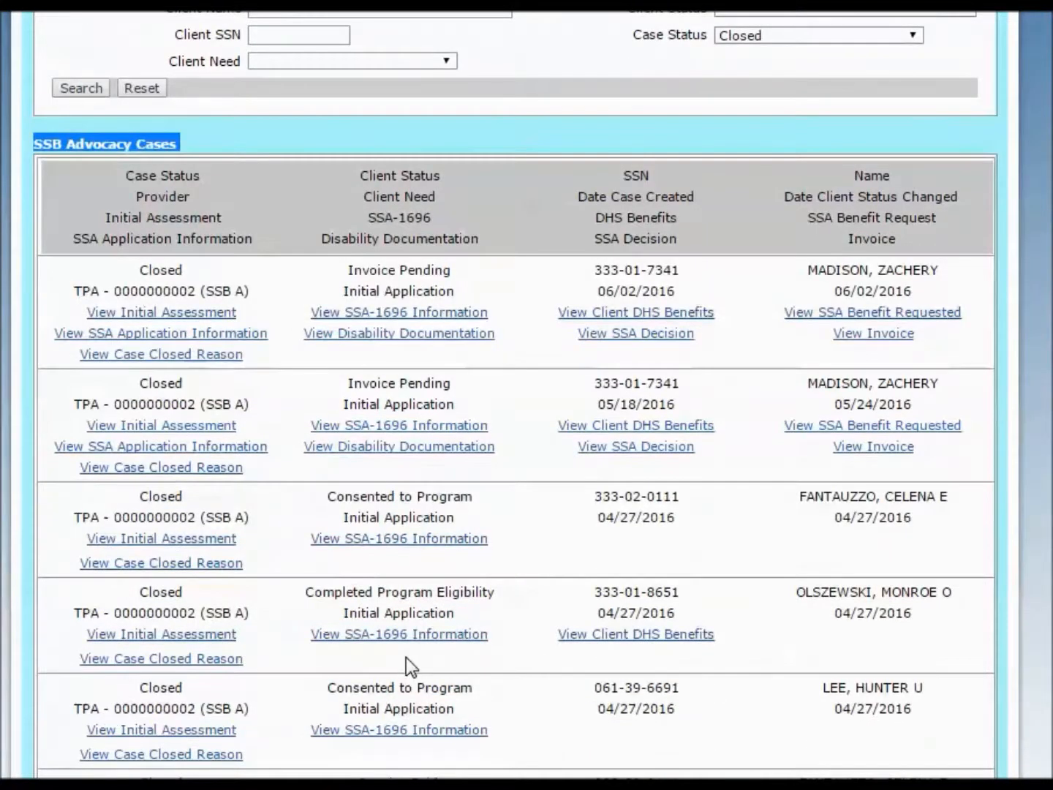
pyautogui.scroll(-3, 406, 657)
pyautogui.scroll(-3, 407, 658)
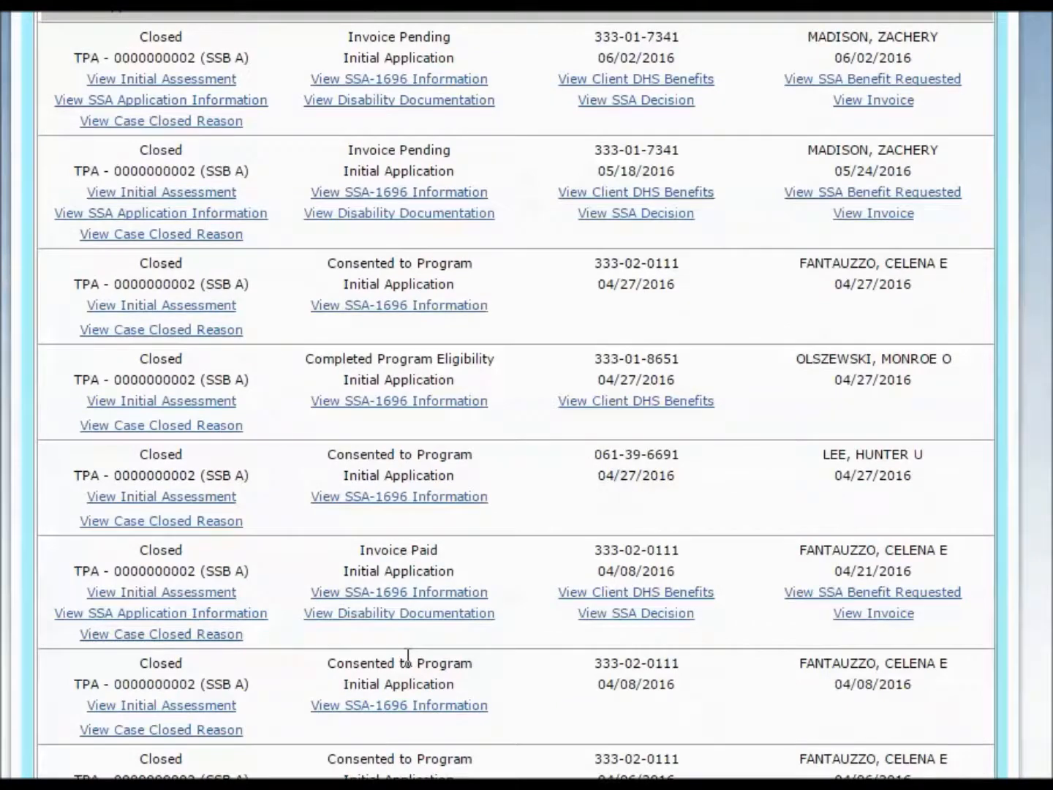
pyautogui.scroll(-3, 408, 656)
pyautogui.scroll(-2, 407, 656)
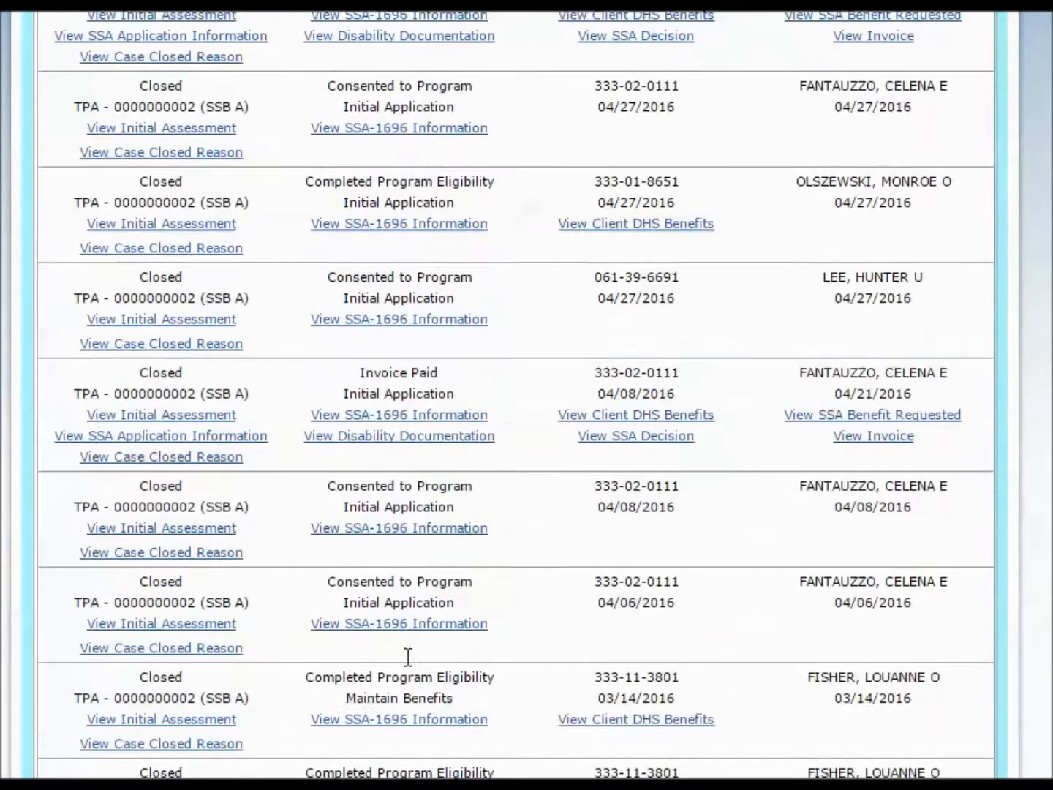
pyautogui.scroll(-1, 407, 656)
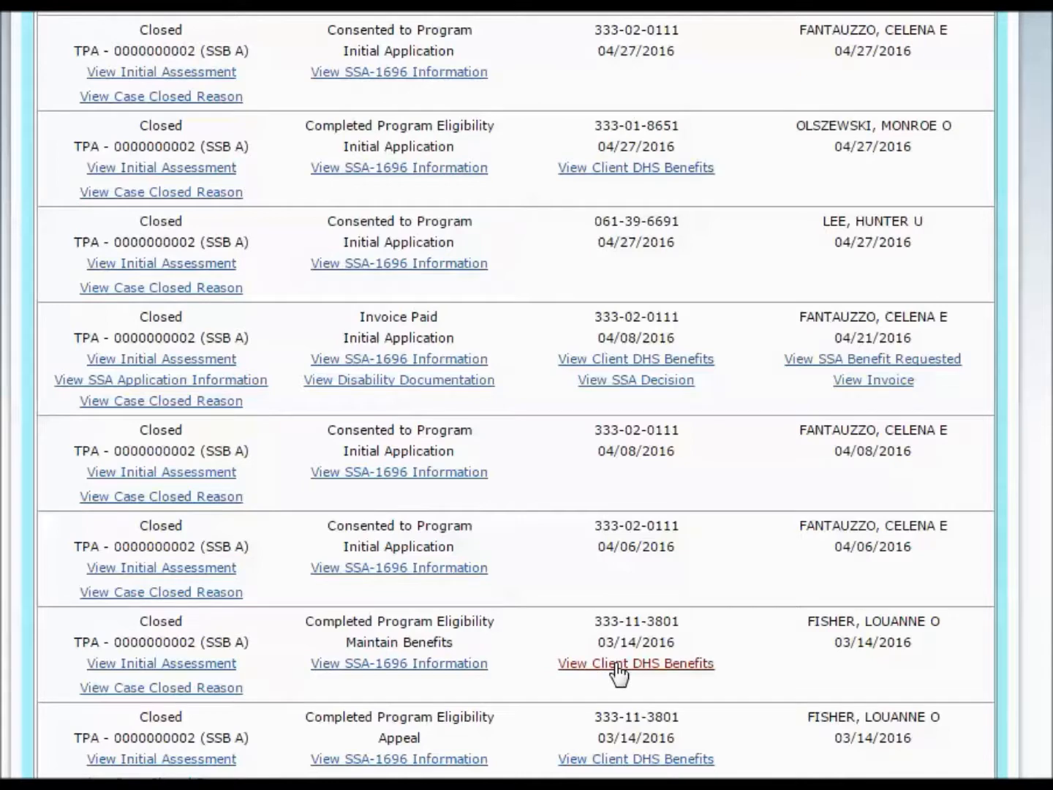
pyautogui.scroll(-2, 618, 671)
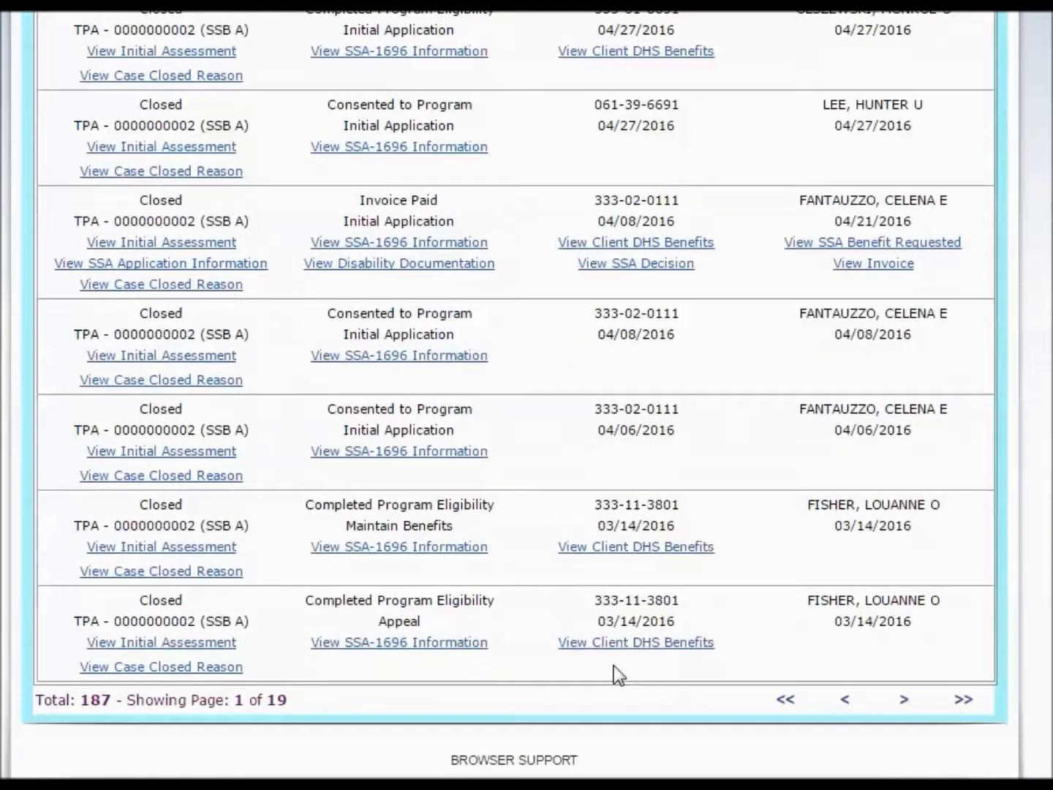
pyautogui.moveTo(35, 704); pyautogui.dragTo(111, 703)
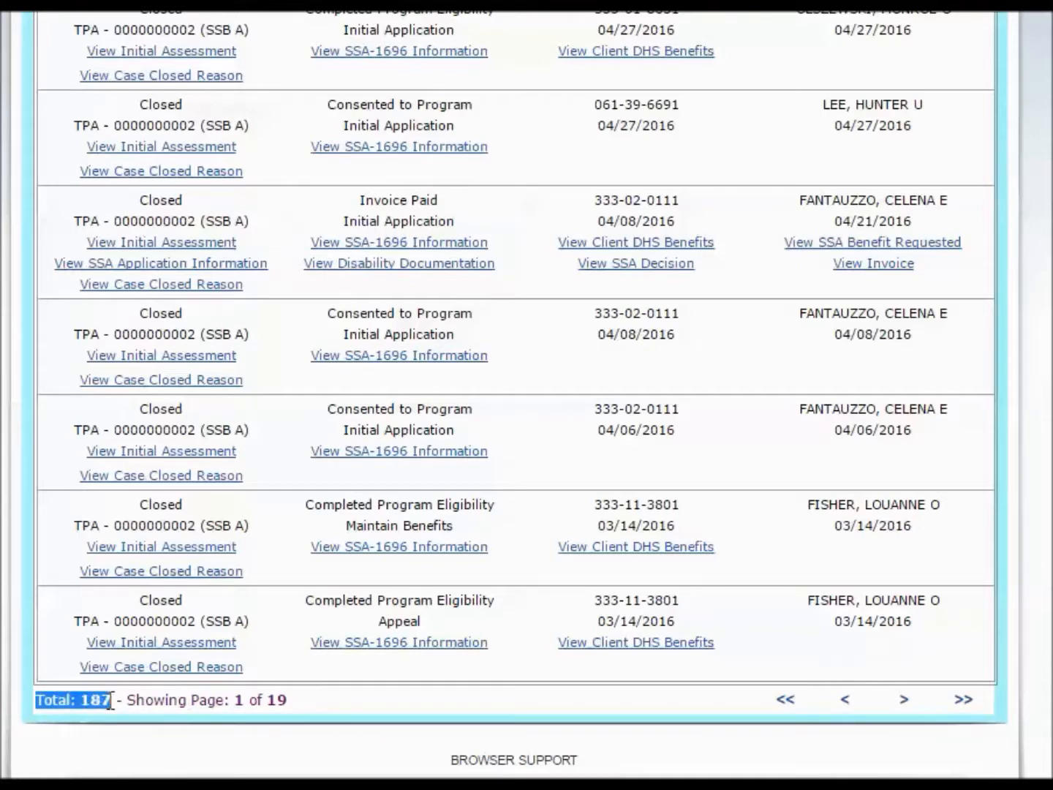